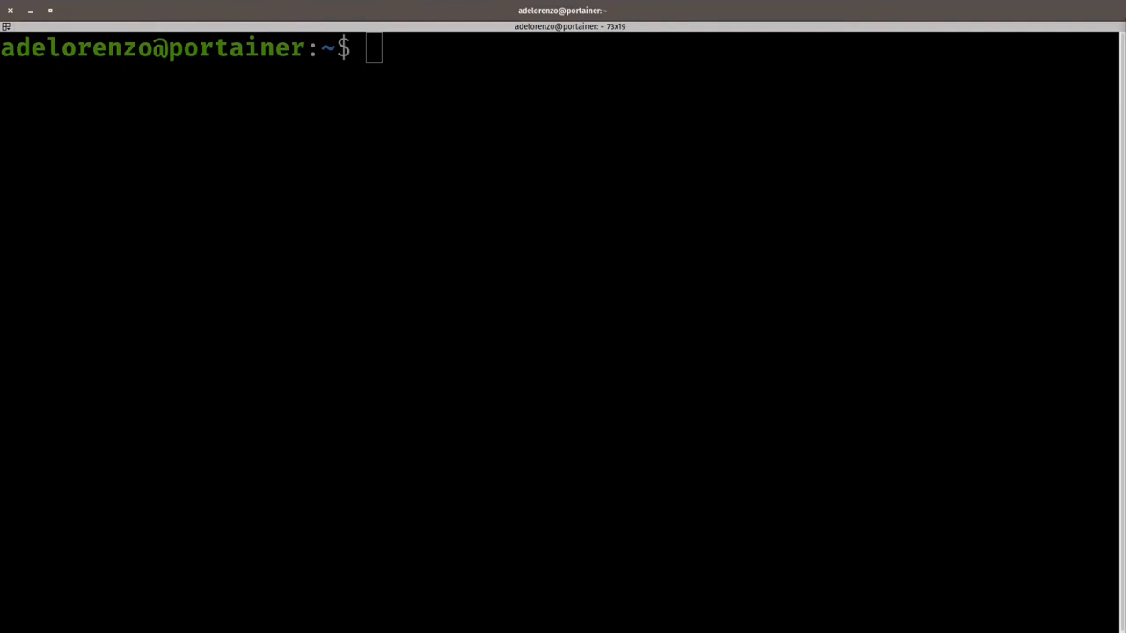
Step: Open a root shell with sudo -i and create a Docker volume named portainer_data
key("alt+Tab")
type("sudo -i")
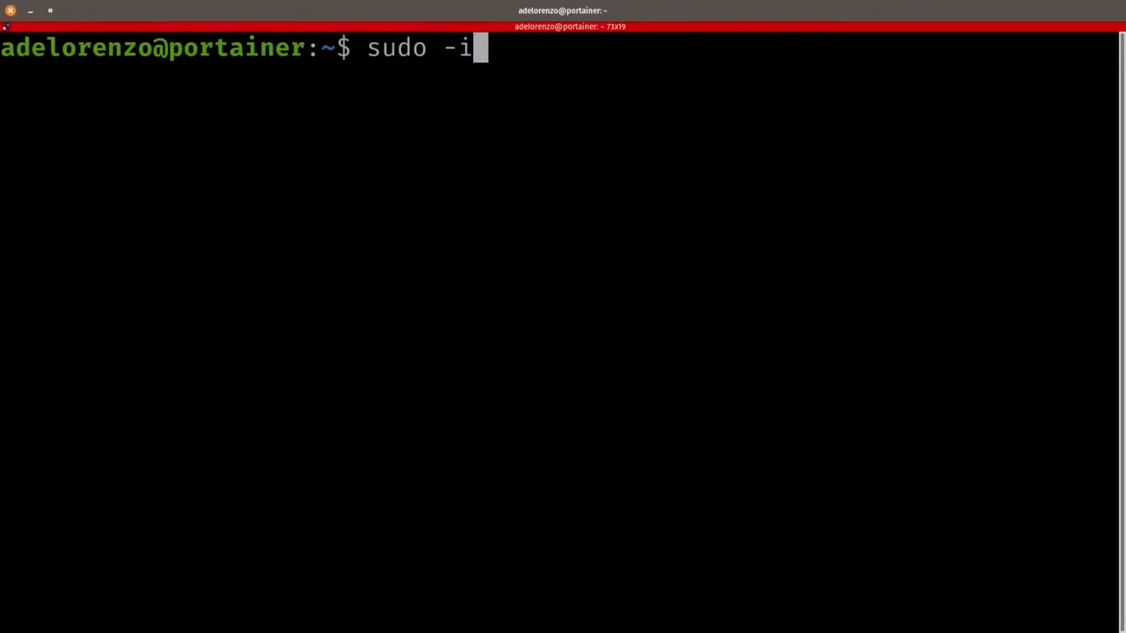
key("Return")
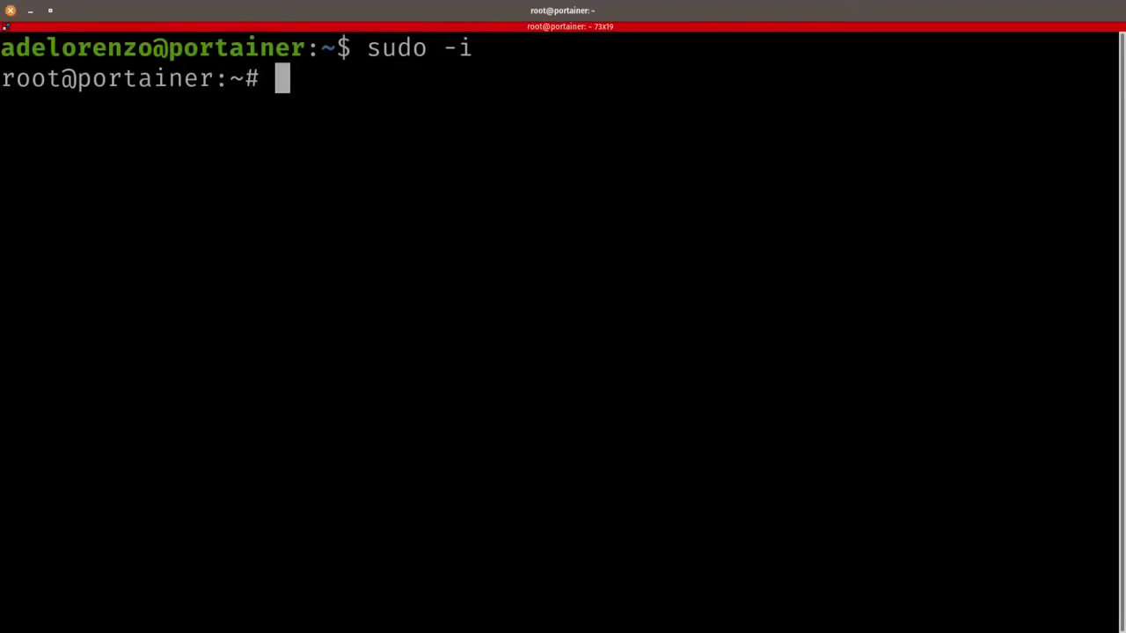
right_click(451, 129)
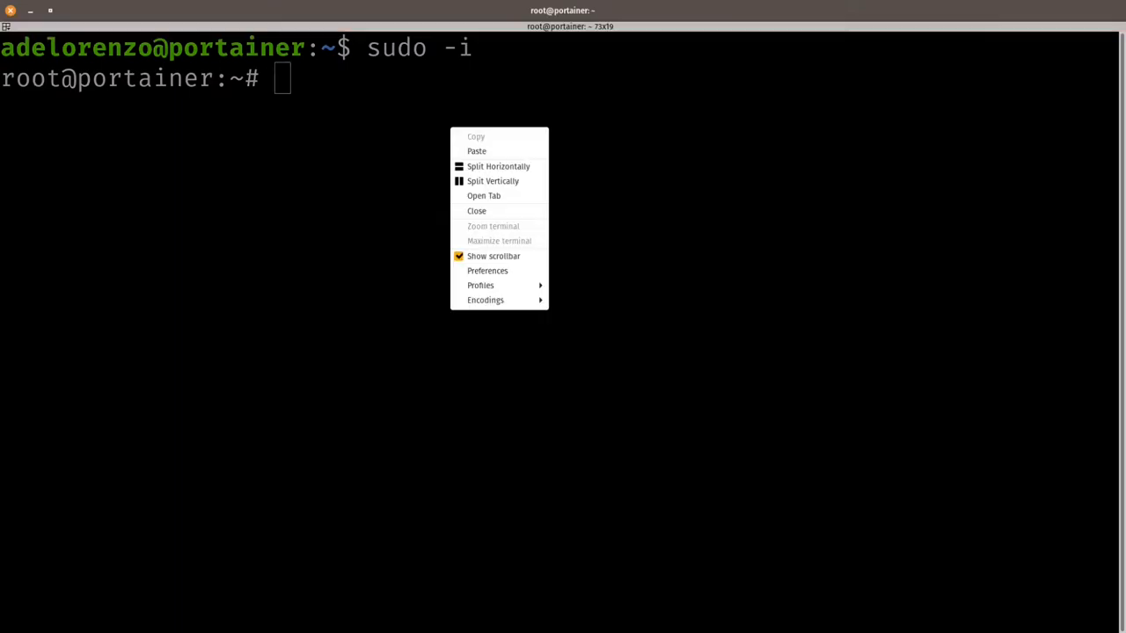
left_click(478, 150)
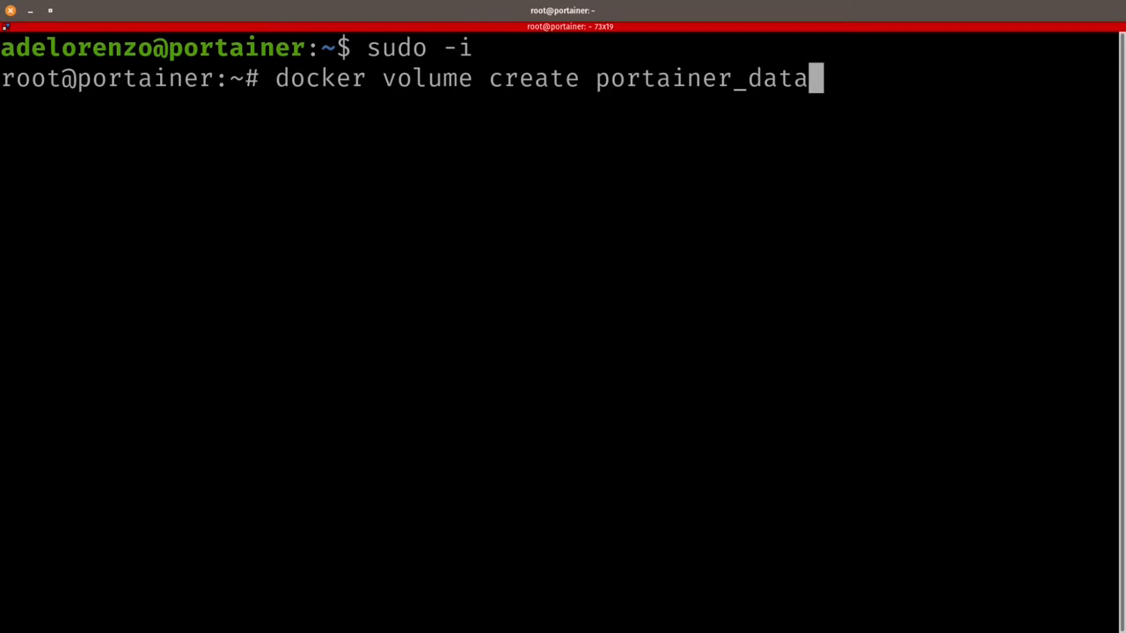
key("Return")
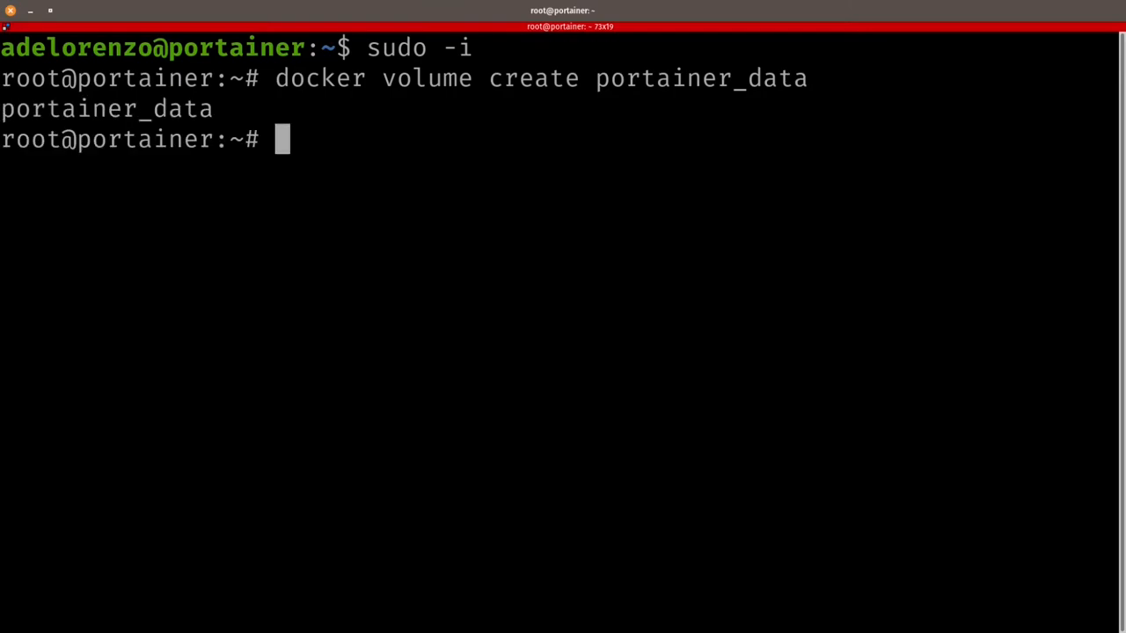
Step: Run portainer/portainer-ce detached as portainer, with ports 8000:8000 and 9000:9000, restart=always, /var/run/docker.sock mounted and portainer_data mounted at /data
key("alt+Tab")
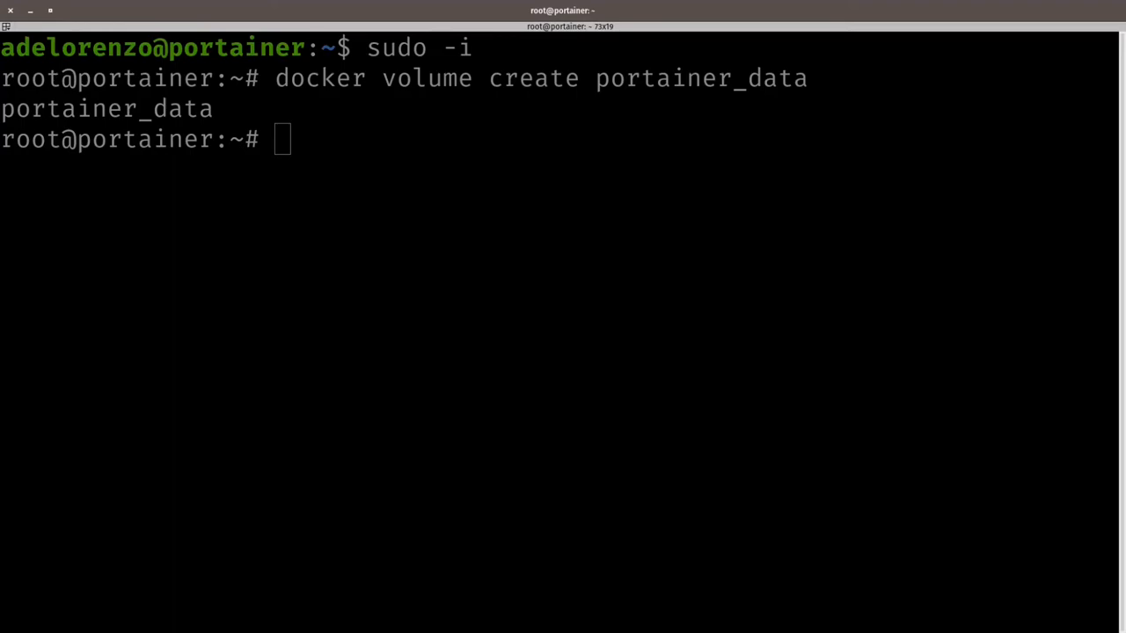
left_click(461, 133)
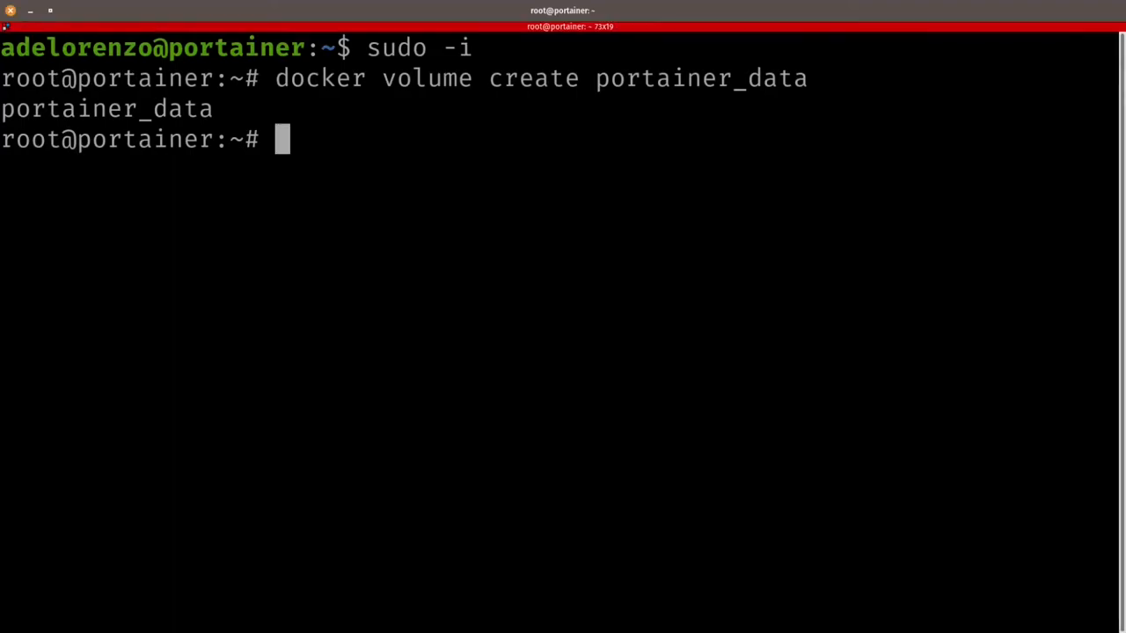
right_click(461, 134)
left_click(503, 158)
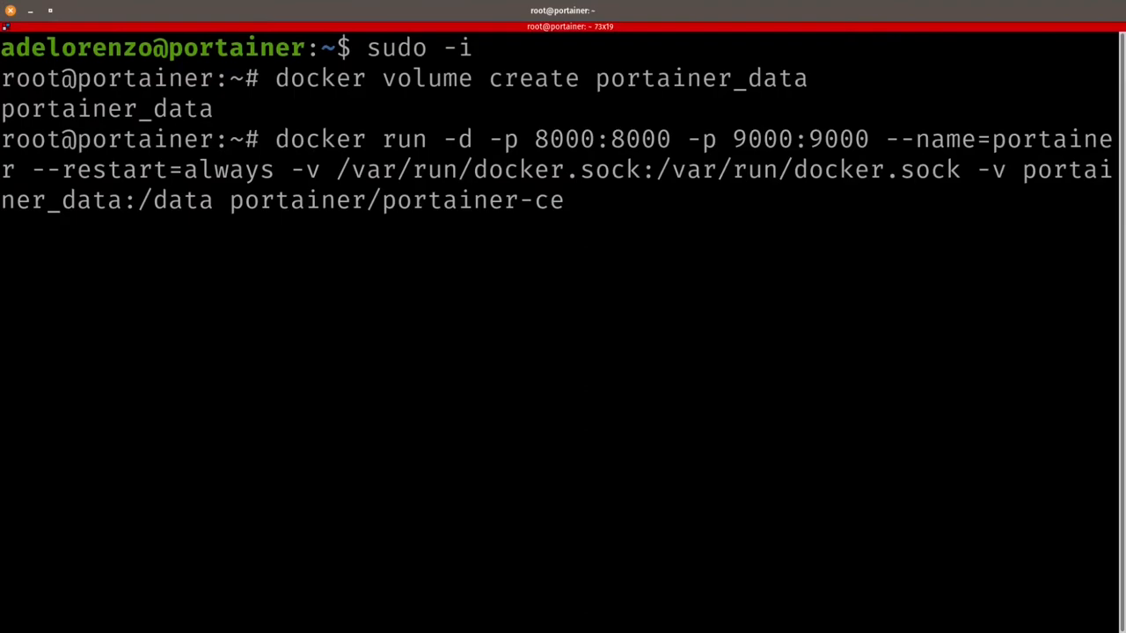
key("Return")
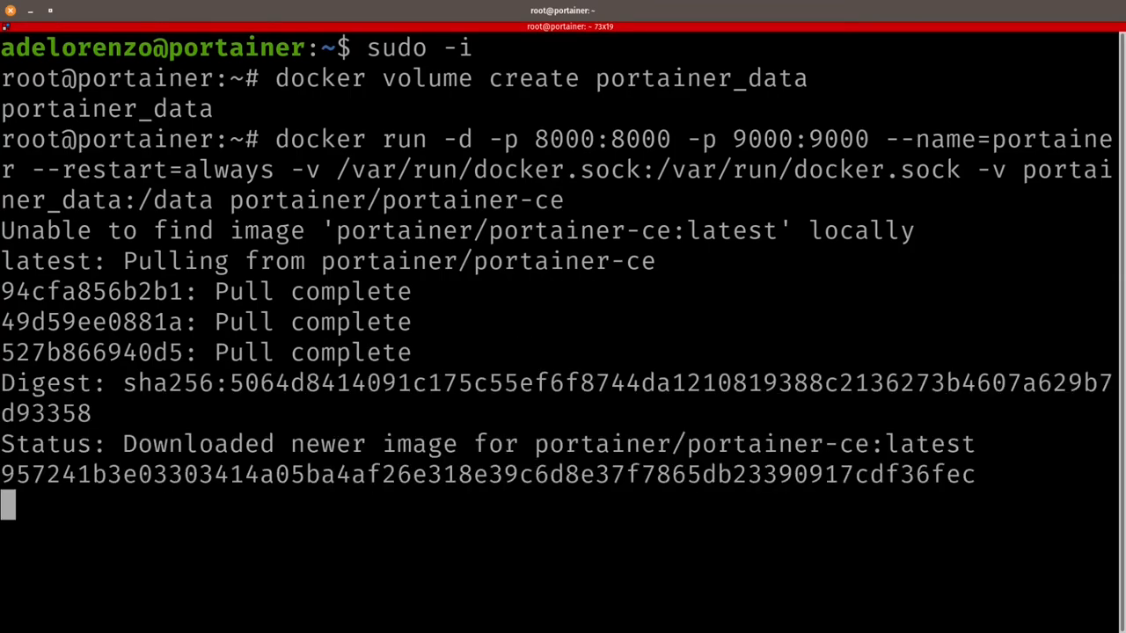
type("netstat")
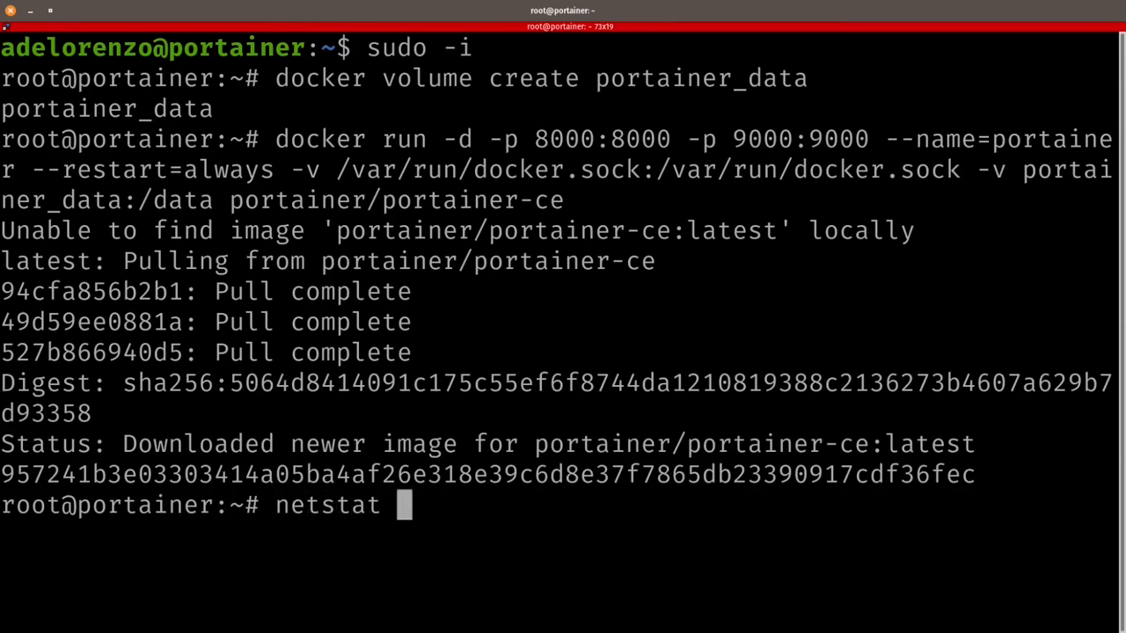
key("BackSpace")
key("BackSpace")
key("BackSpace")
key("BackSpace")
key("BackSpace")
key("BackSpace")
key("BackSpace")
key("BackSpace")
Step: Check for a listening TCP socket on port 9000 with ss -tln | grep 9000
type("ss -t")
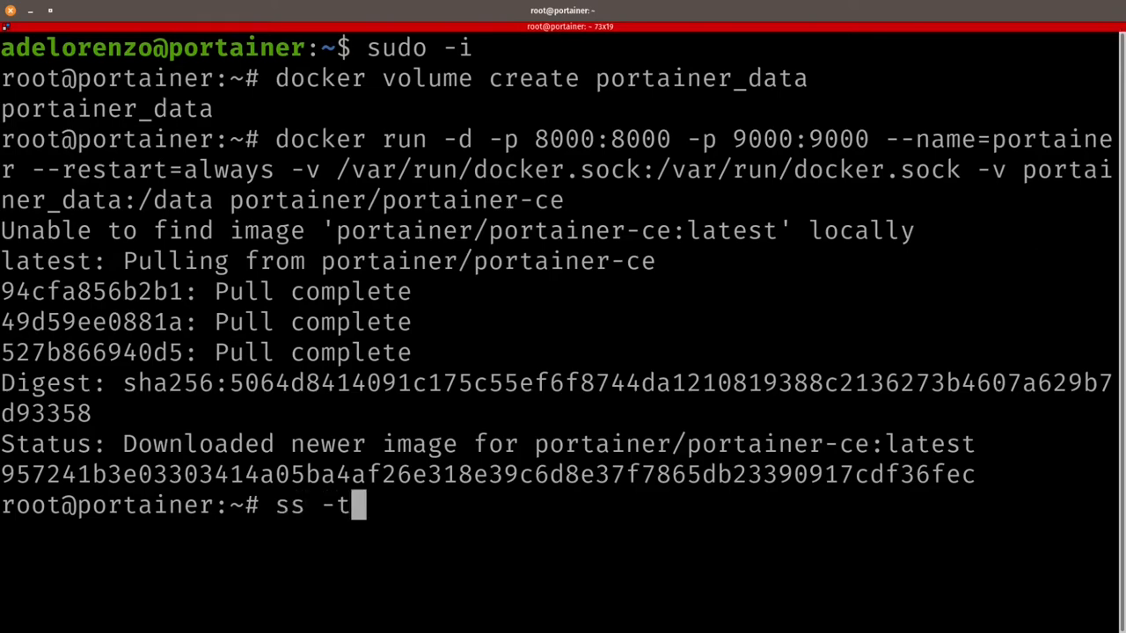
type("ln ")
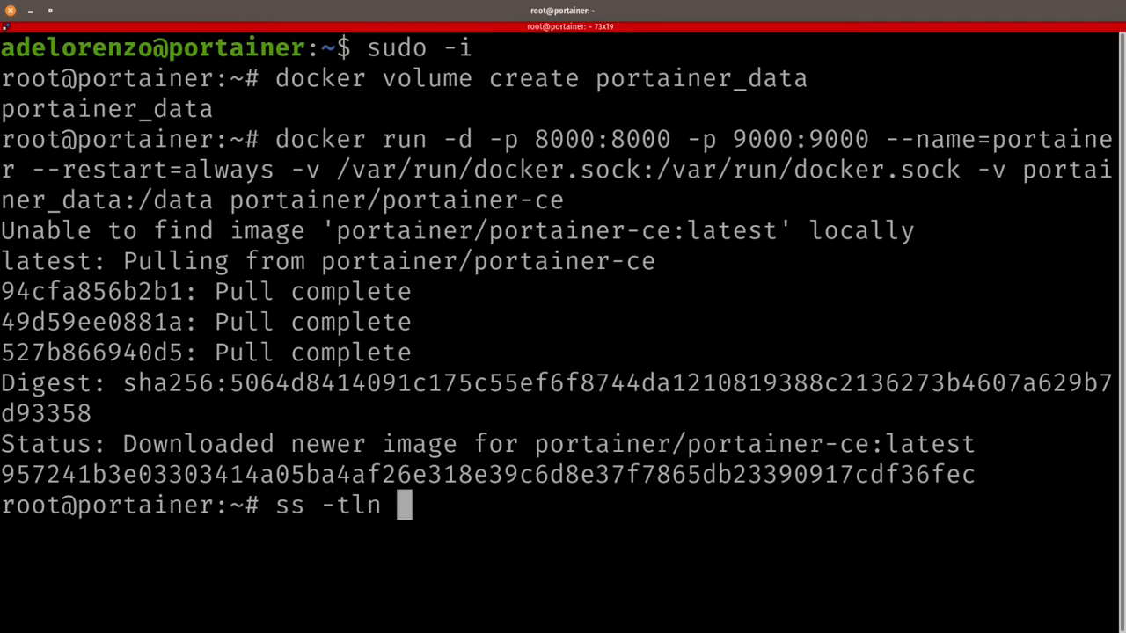
type("| grep 90")
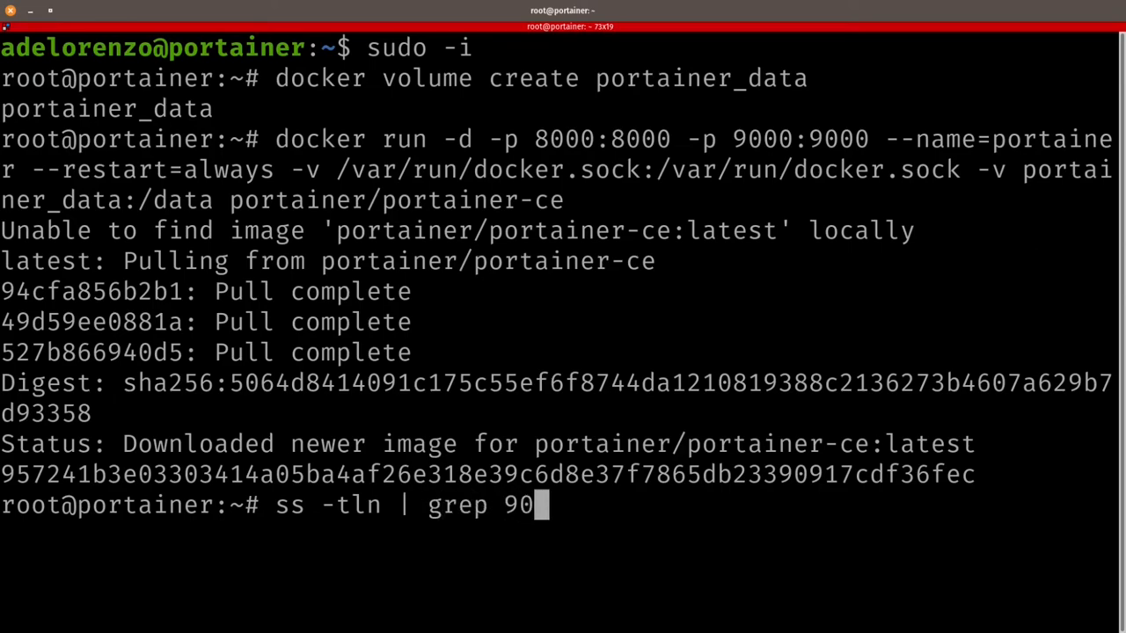
type("00")
key("Return")
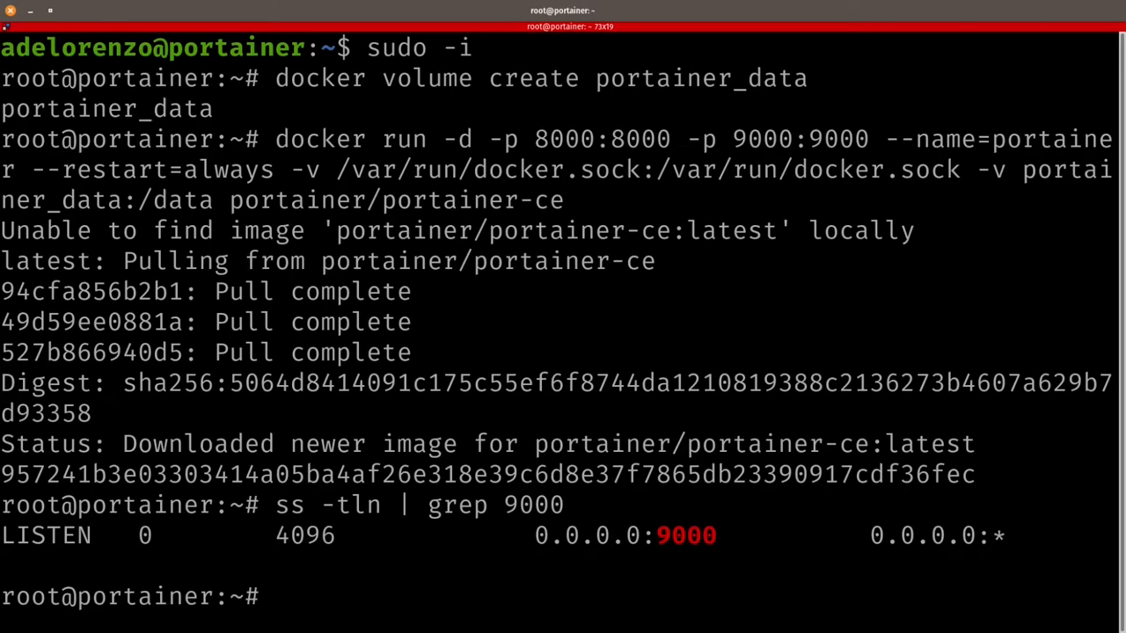
Step: Switch to the browser, close the Settings page and open 10.51.1.100:9000 in a new tab
key("alt+Tab")
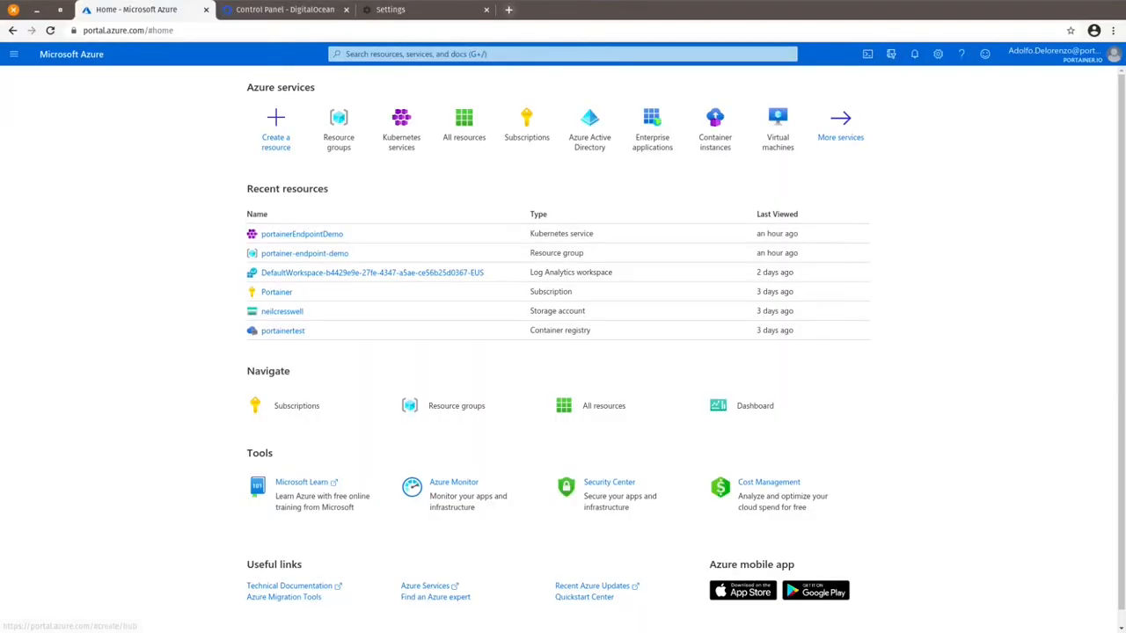
left_click(486, 9)
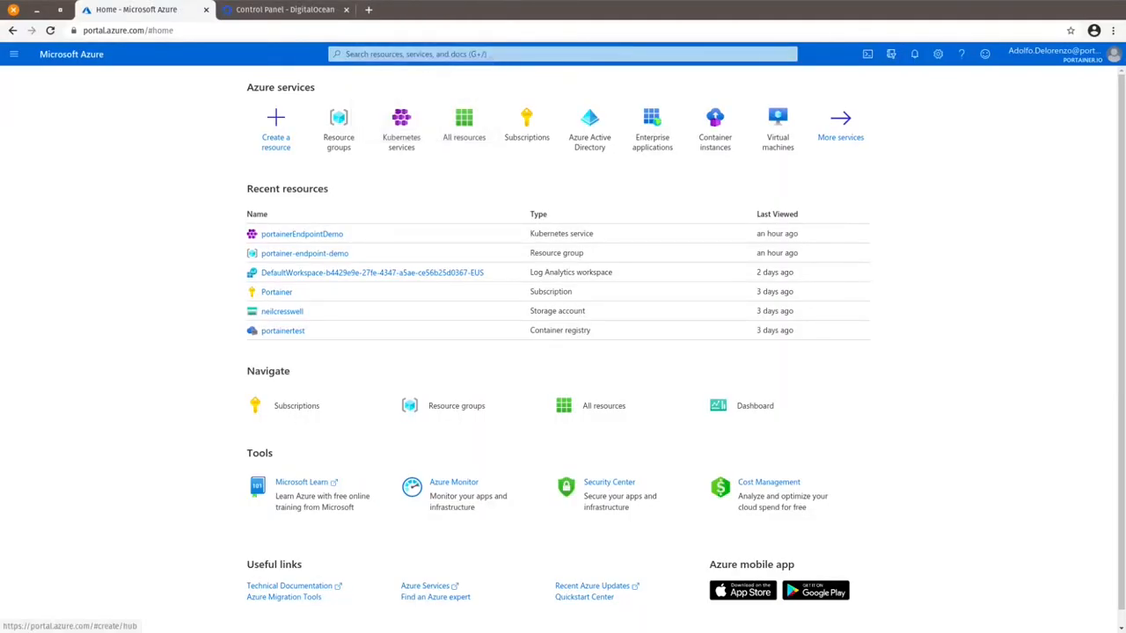
left_click(369, 9)
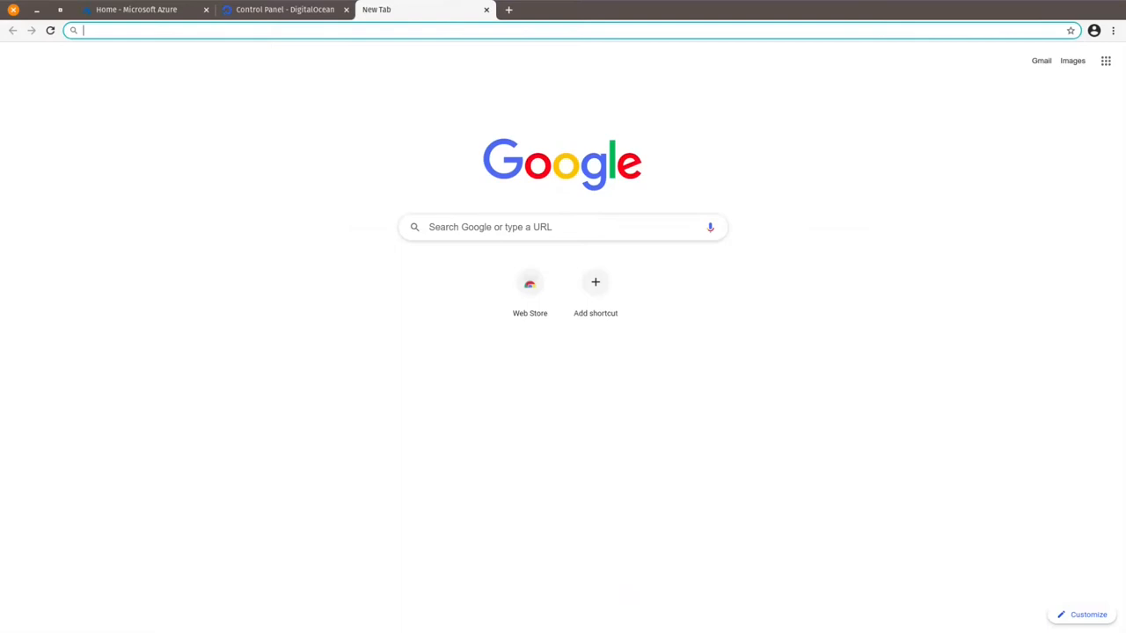
type("10.51.1")
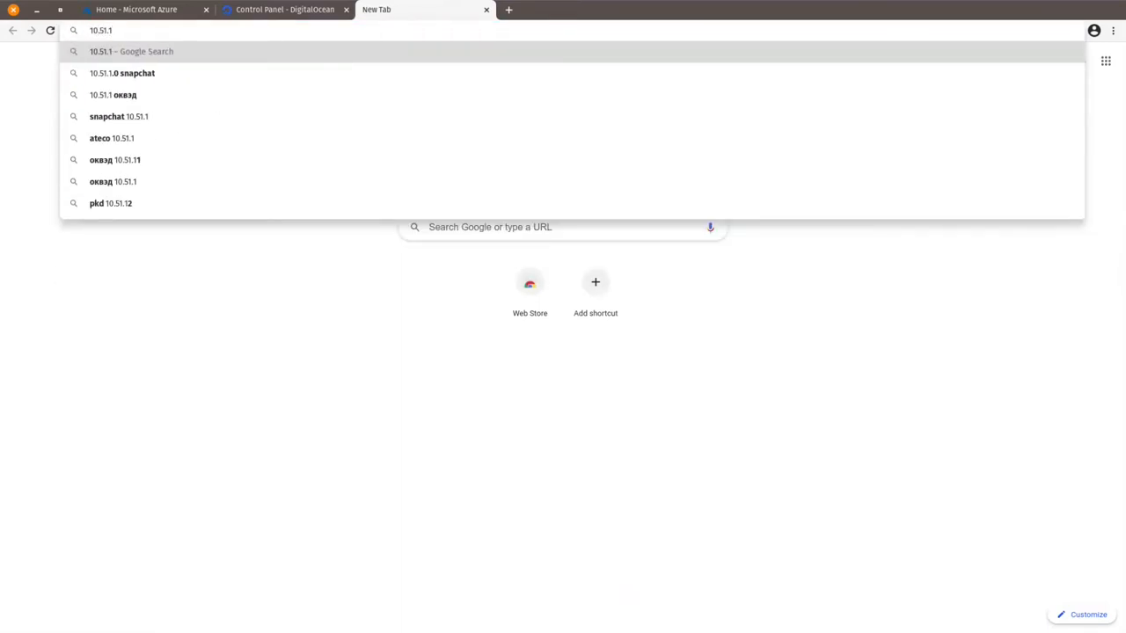
type(".")
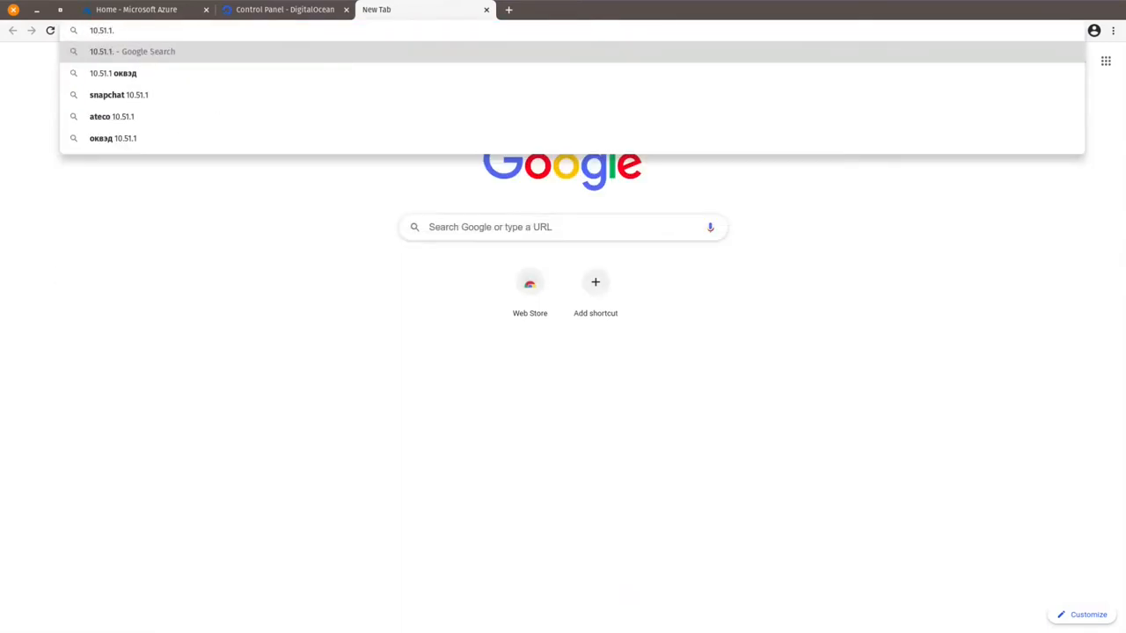
type("100:9000")
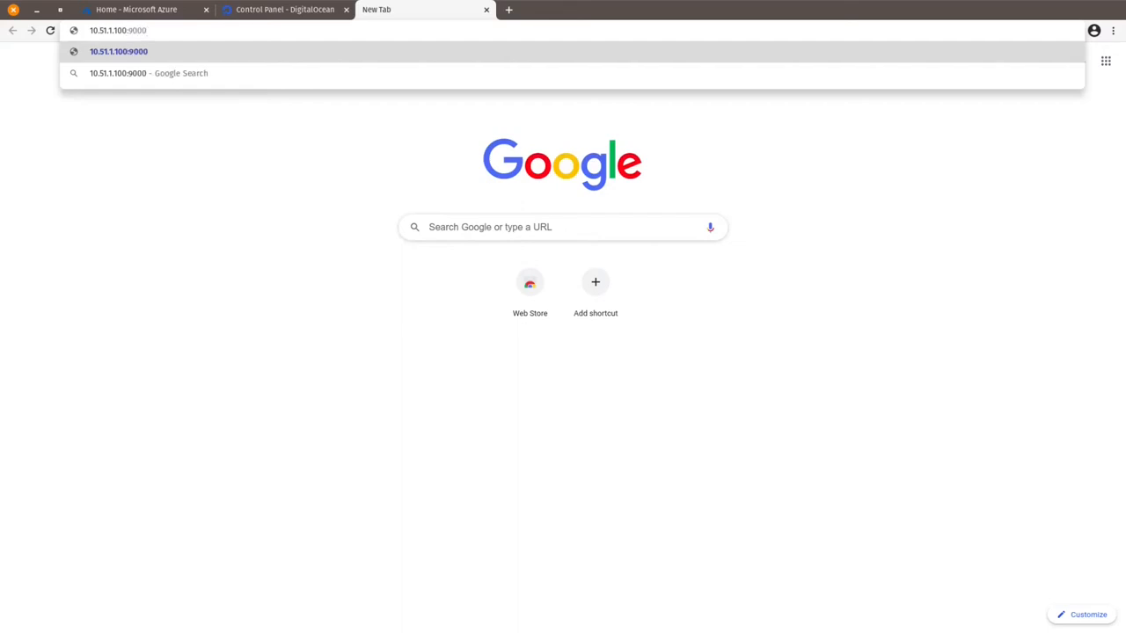
key("Return")
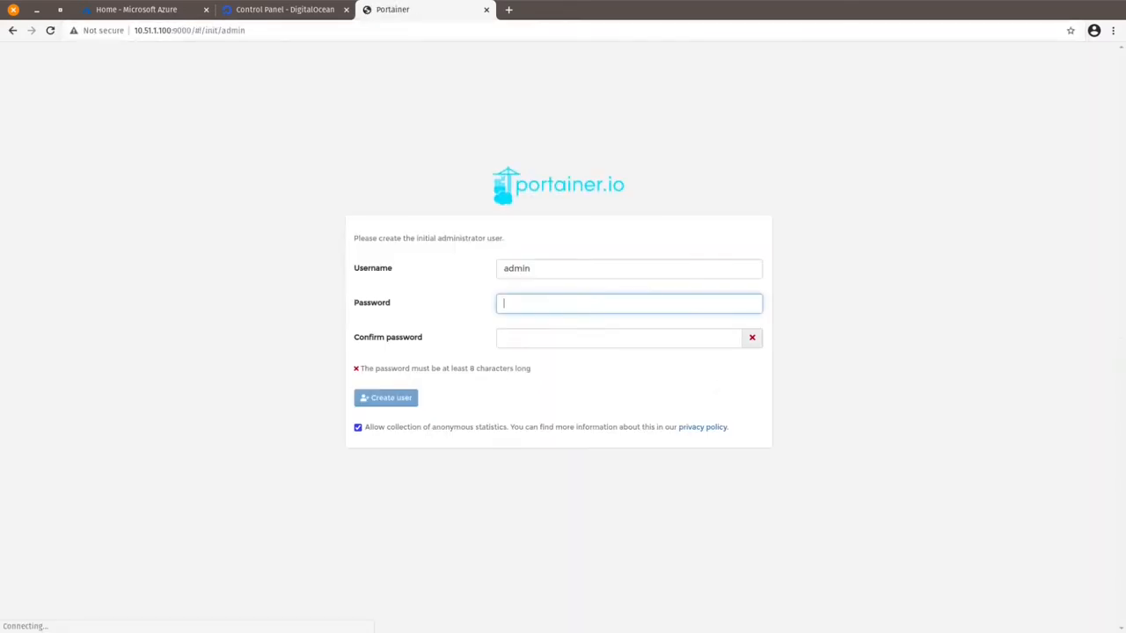
Step: Create the initial Portainer administrator, entering a custom username, the account password and its confirmation
key("shift+Tab")
type("joe")
key("Tab")
type("•••••••••")
key("Tab")
type("•••••••••")
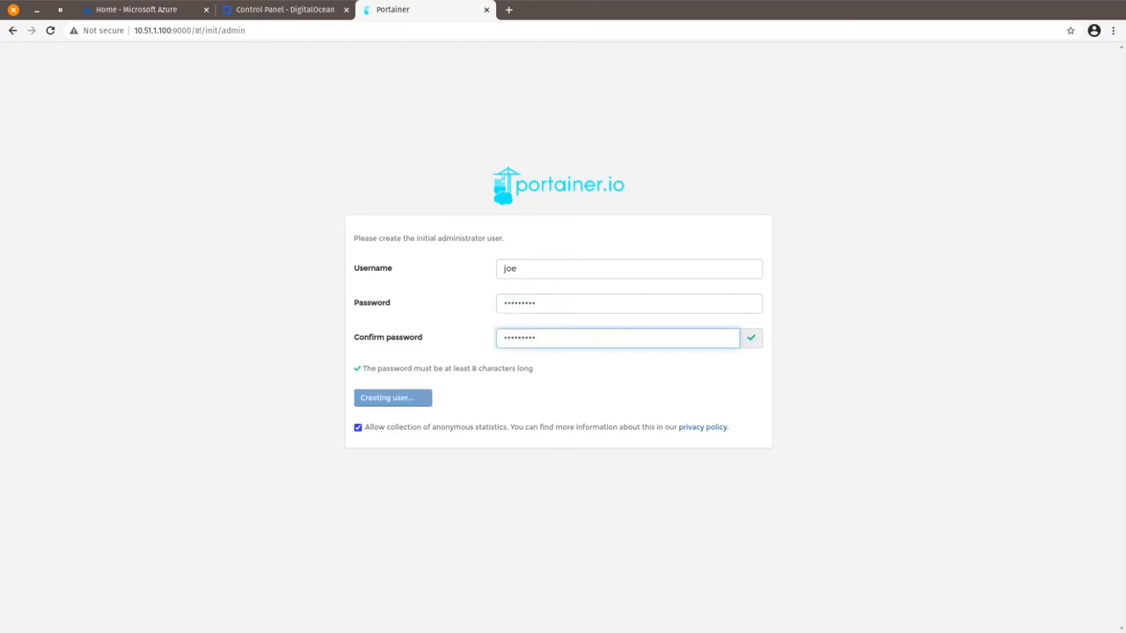
key("Return")
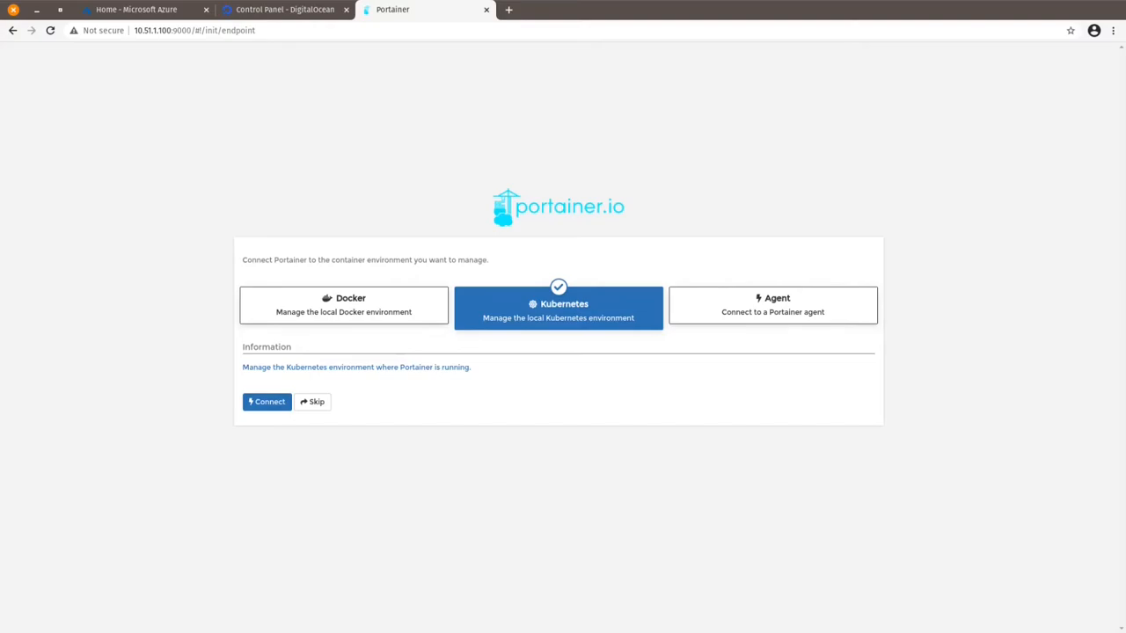
Step: Connect Portainer to the local Docker environment
left_click(344, 305)
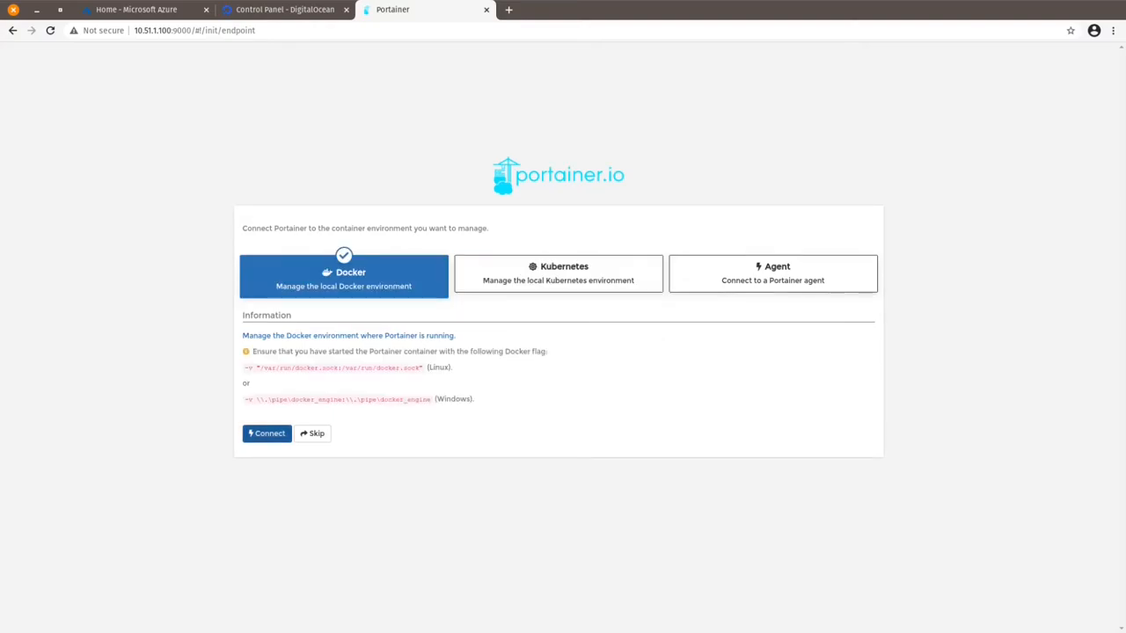
left_click(266, 434)
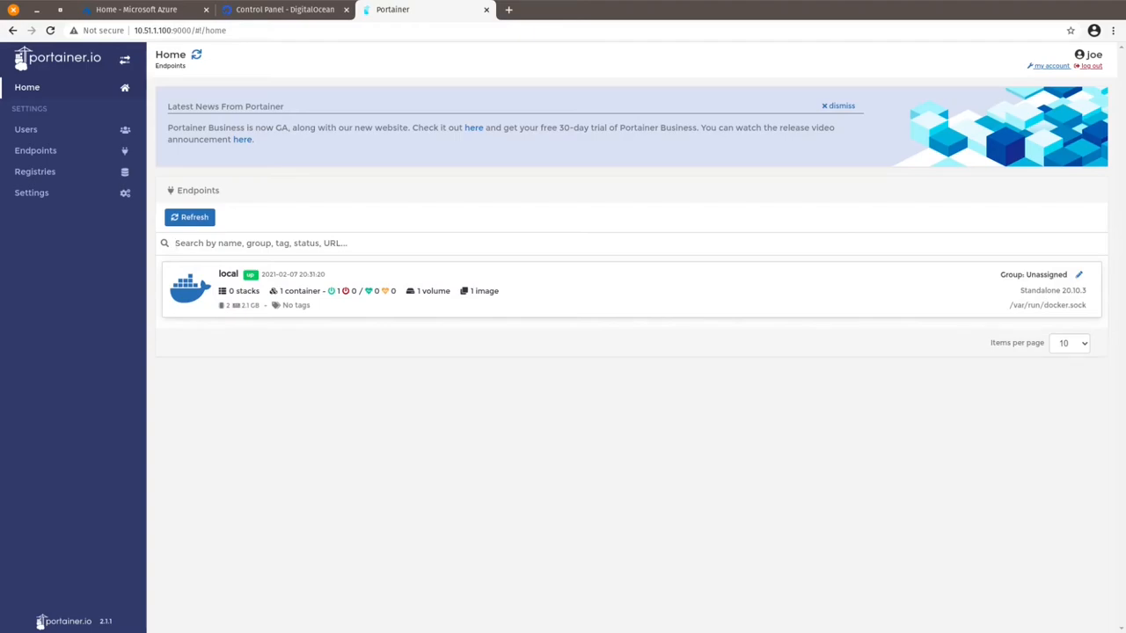
Step: Create an endpoint group named localnet with a new tag local
left_click(35, 151)
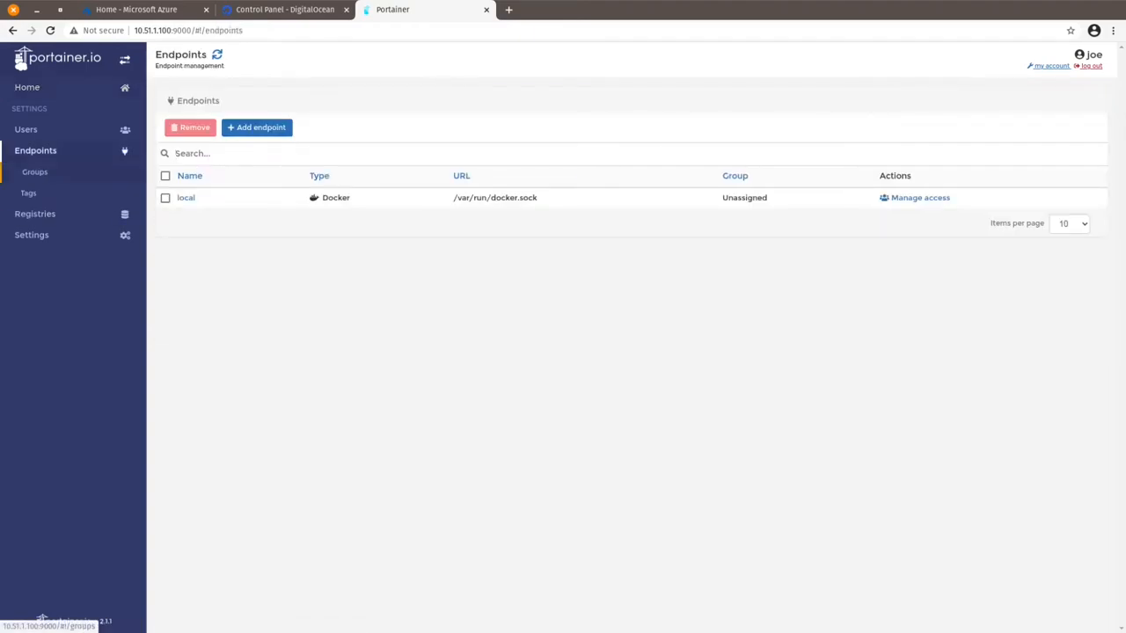
left_click(35, 171)
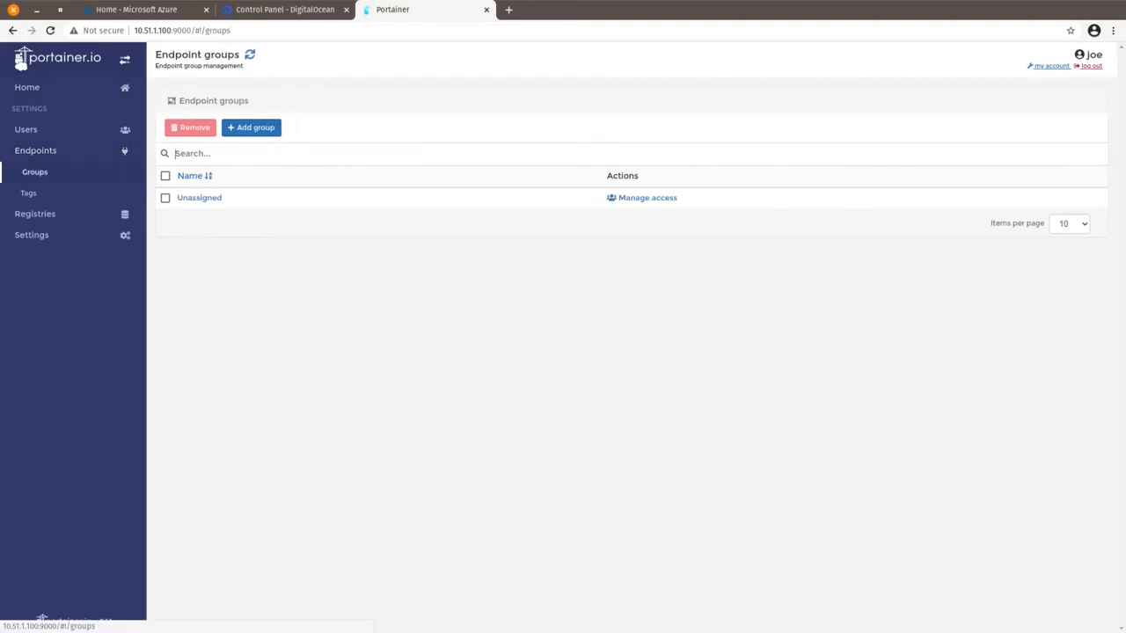
left_click(253, 126)
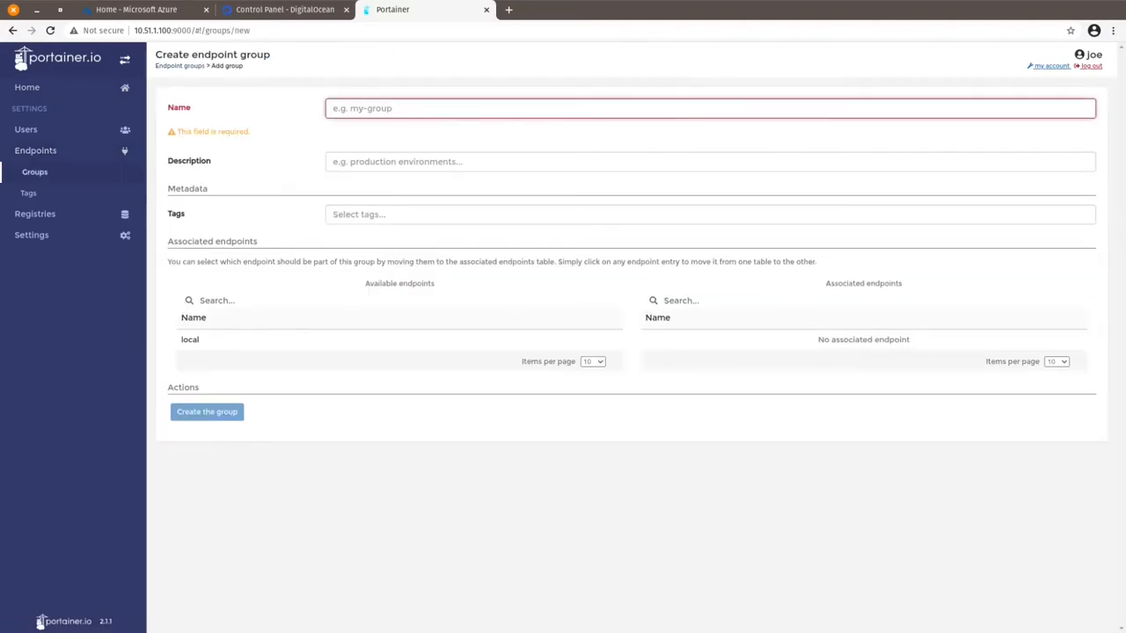
type("localnet")
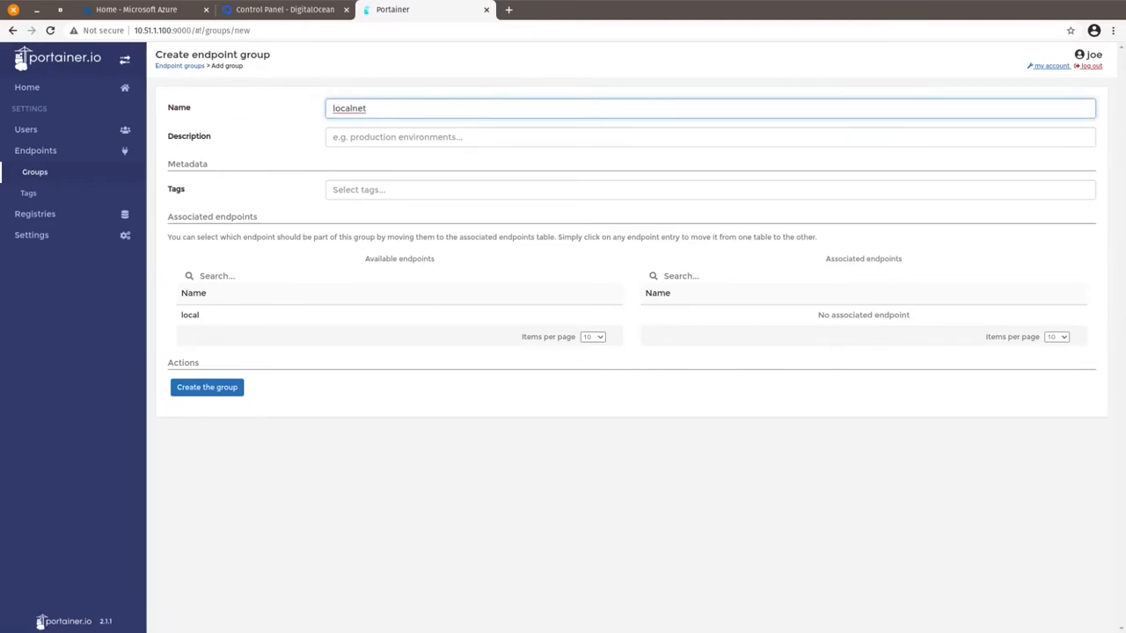
key("Tab")
key("Tab")
type("local")
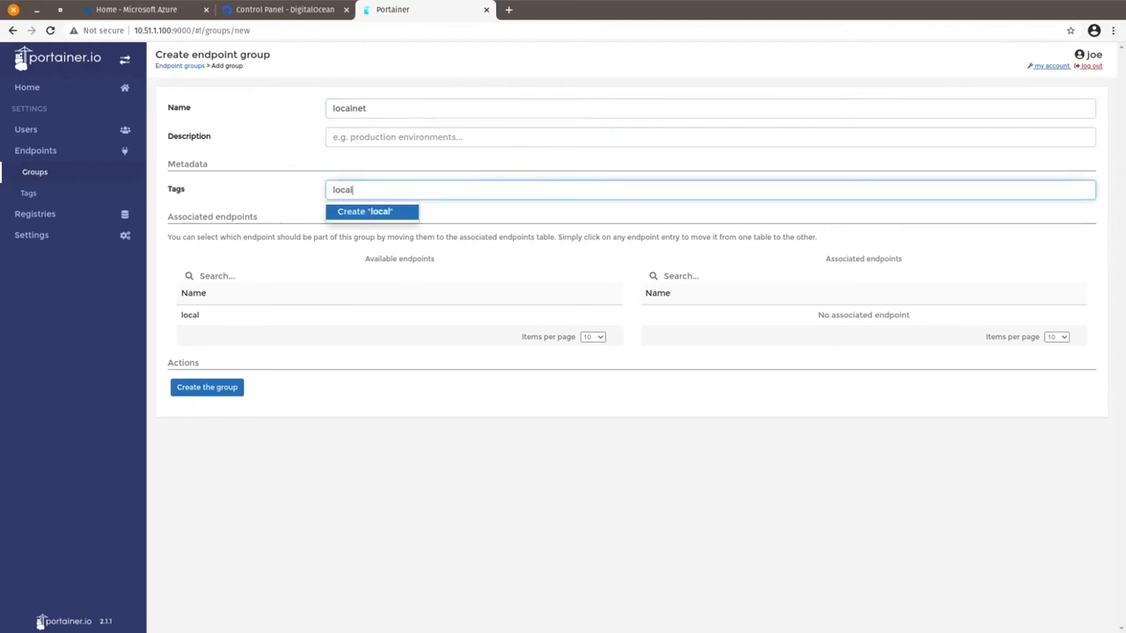
key("Return")
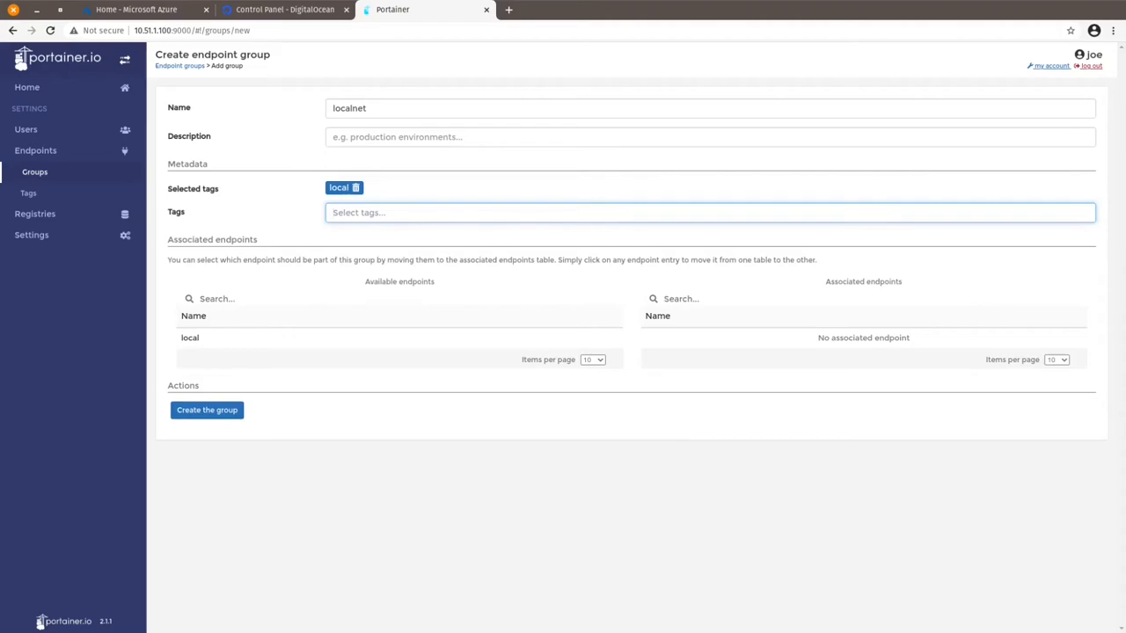
key("Tab")
key("Return")
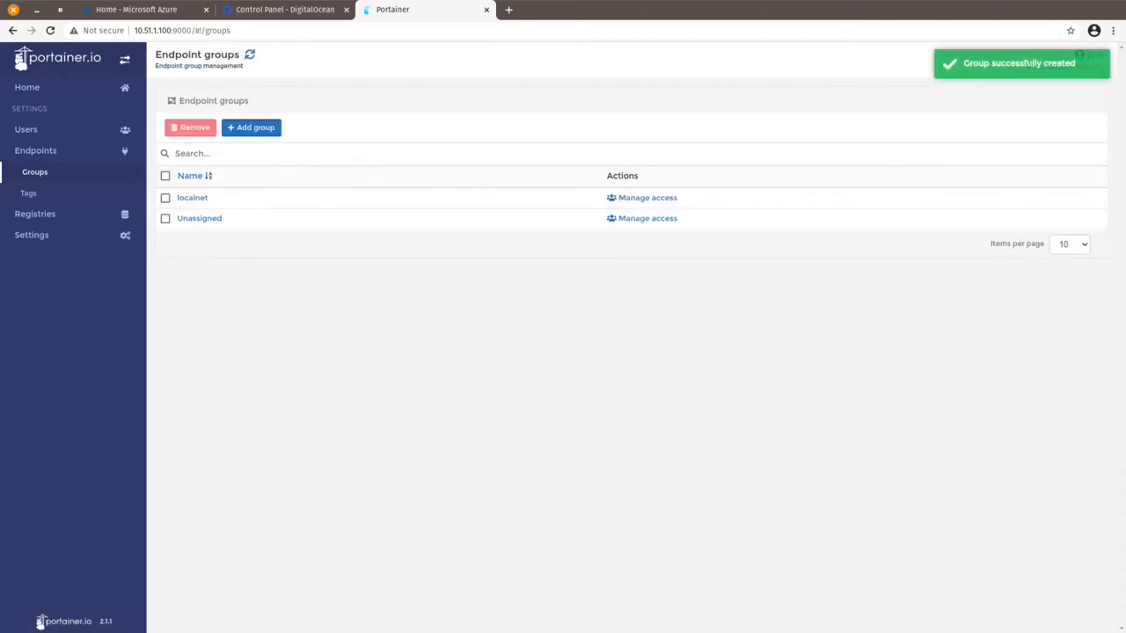
Step: Create an endpoint group named remotenet with a new tag remote, and return to the Home page
left_click(252, 127)
type("r")
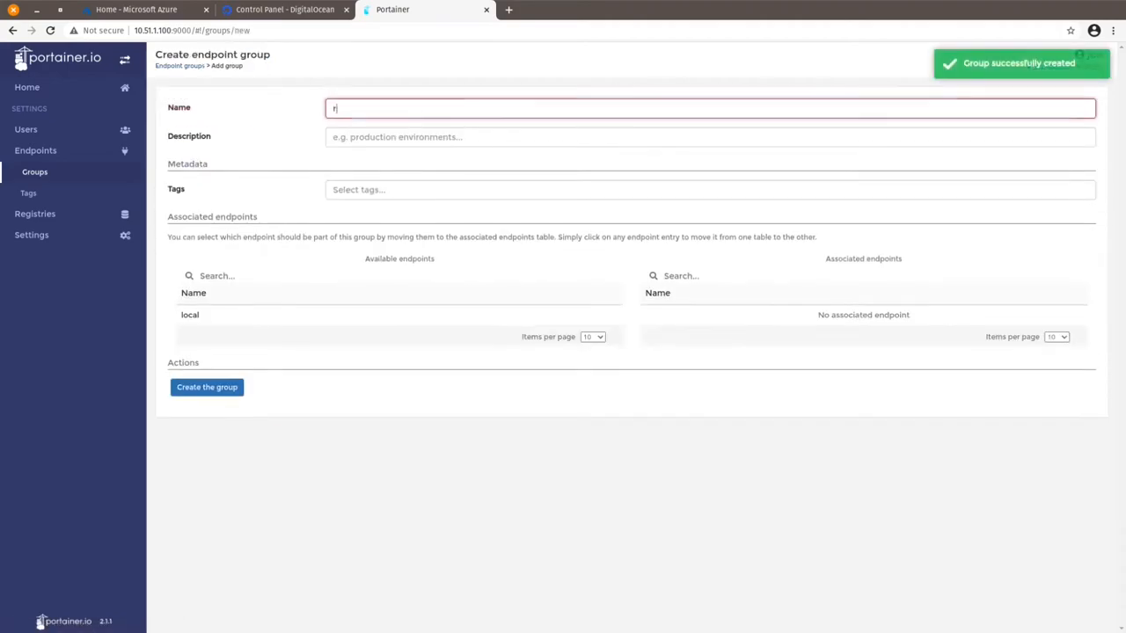
type("emotenet")
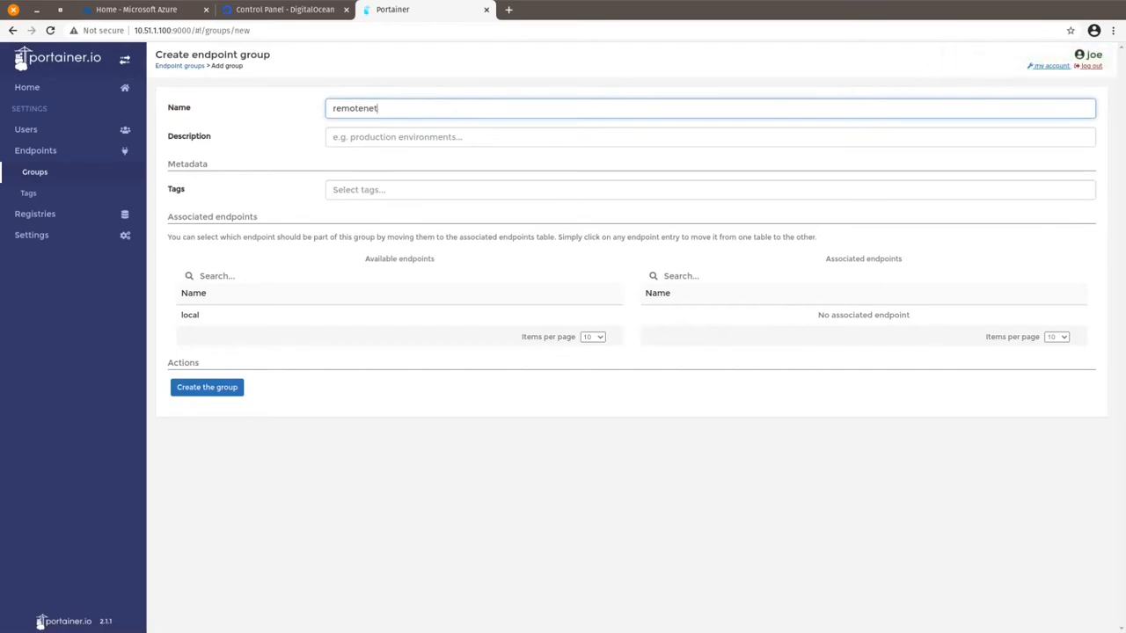
key("Tab")
key("Tab")
type("remote")
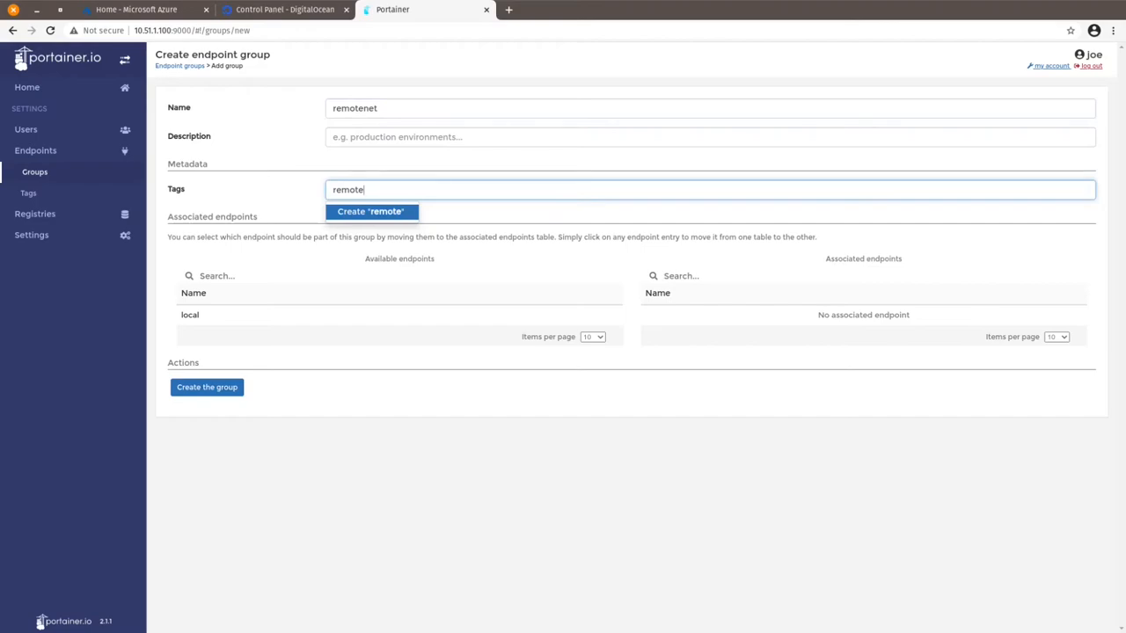
left_click(207, 387)
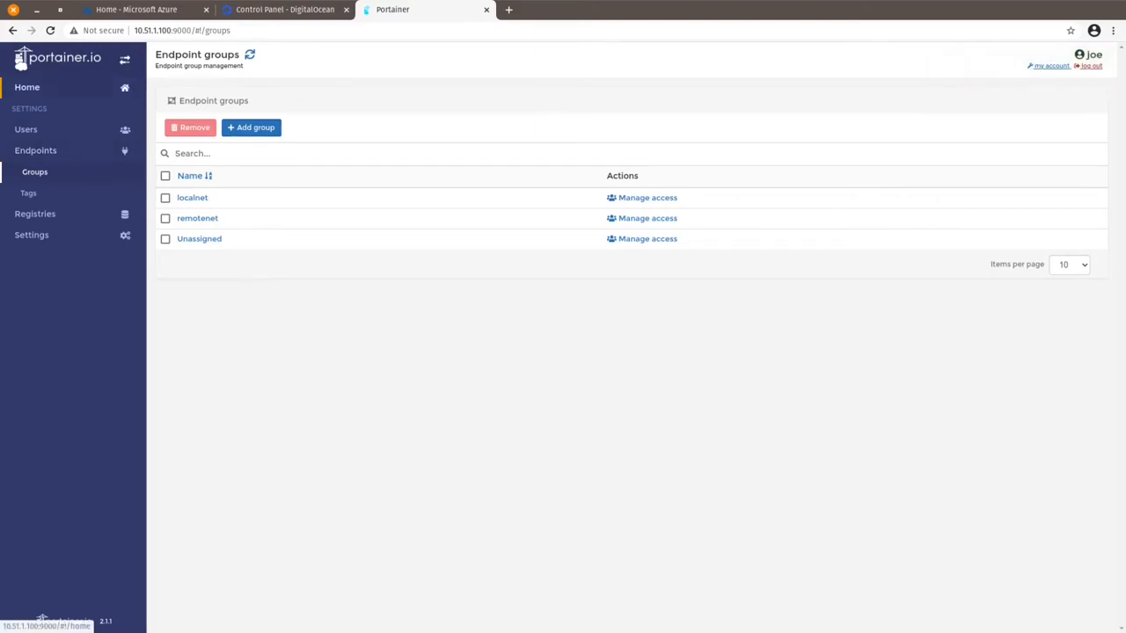
left_click(28, 88)
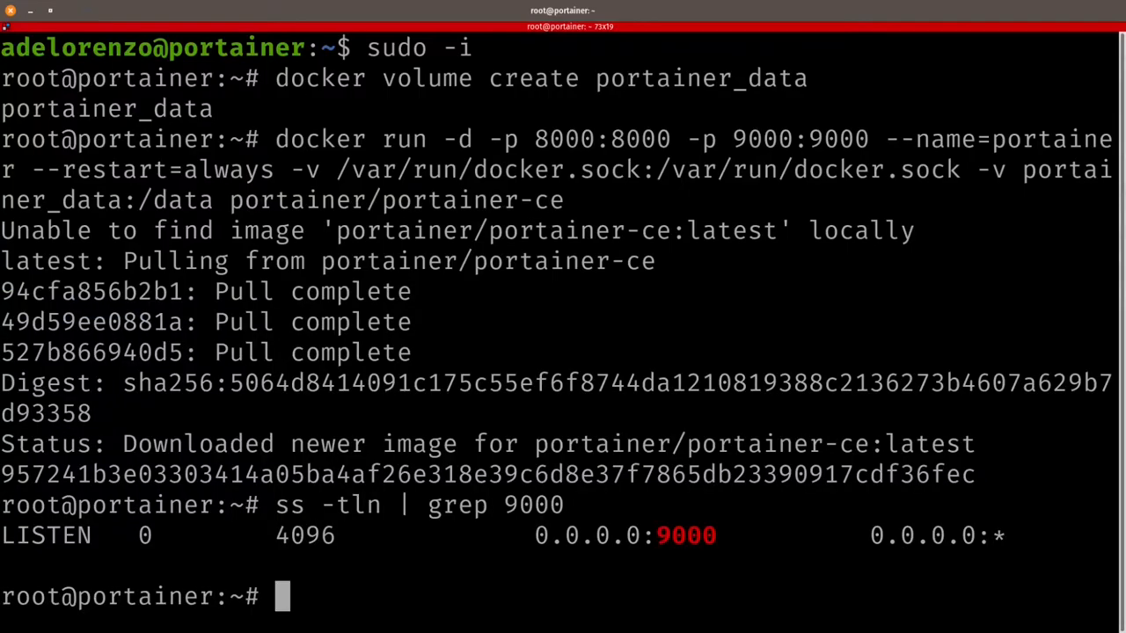
Step: Switch to the terminal, clear it, connect over SSH to 10.51.1.160 and clear the login output
type("clear")
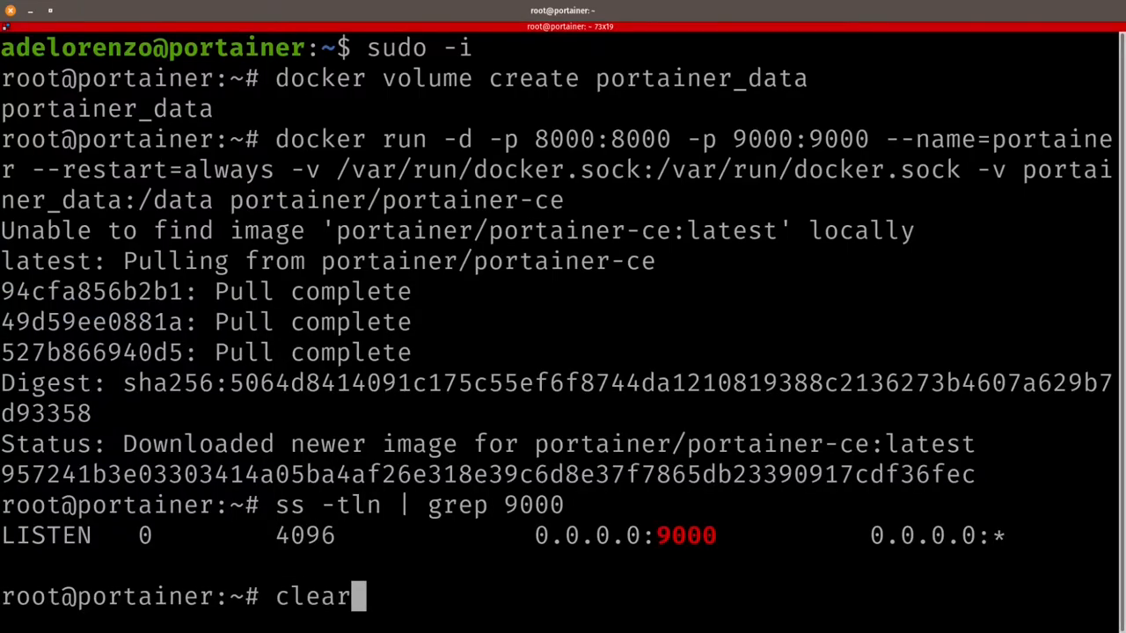
key("Return")
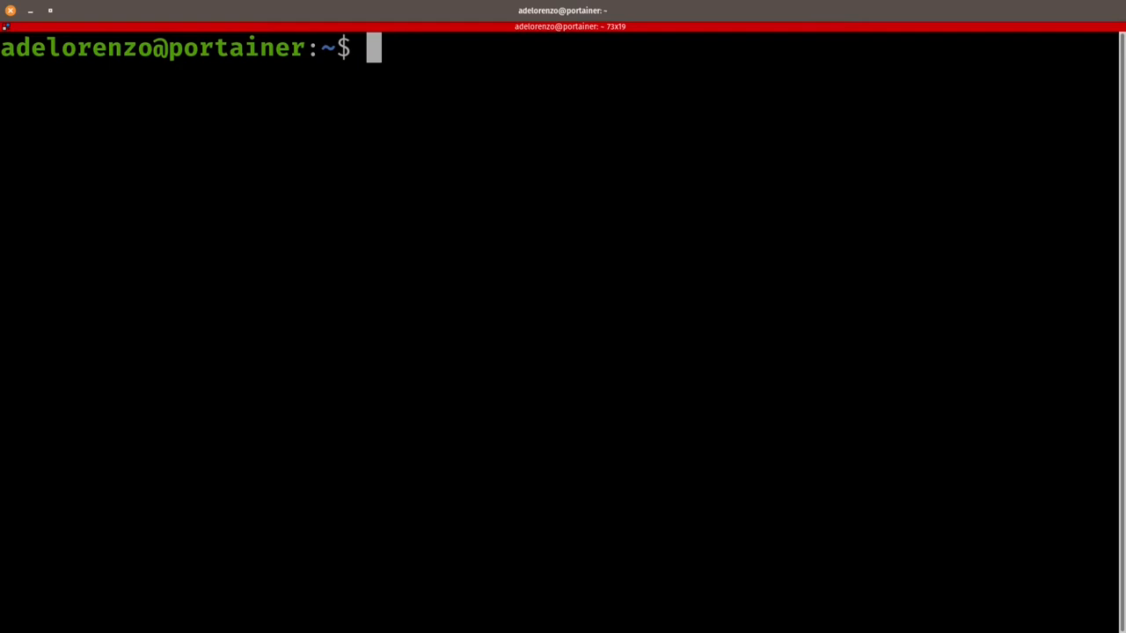
type("ssh 10.51.1.160")
key("Return")
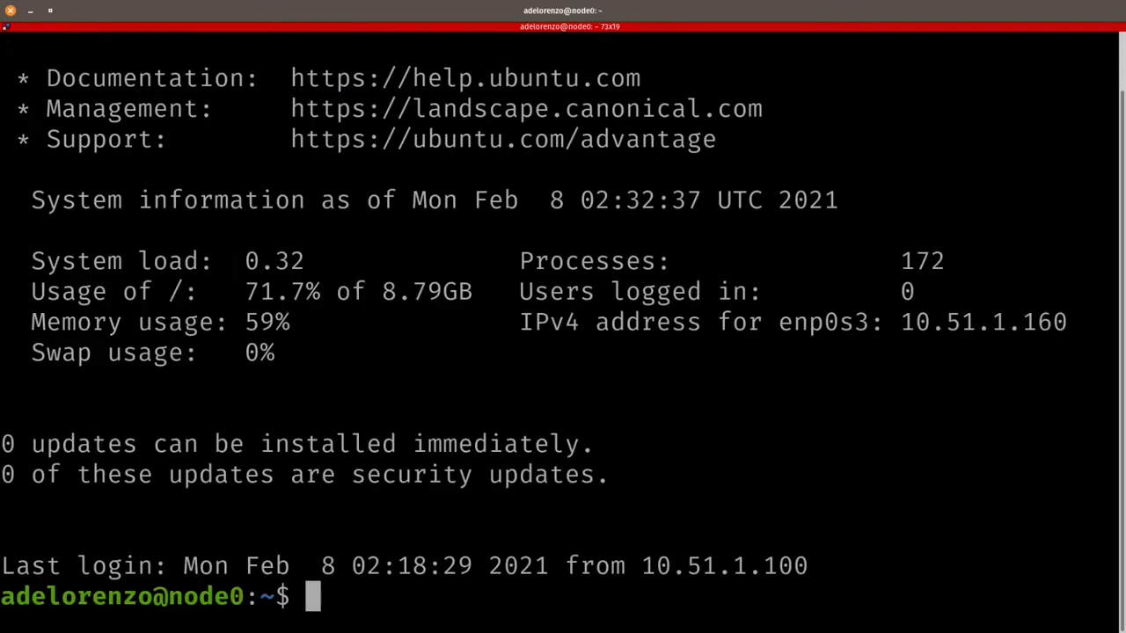
type("clear")
key("Return")
Step: Open a root login shell on node0 with sudo -i and clear the screen
type("sudo")
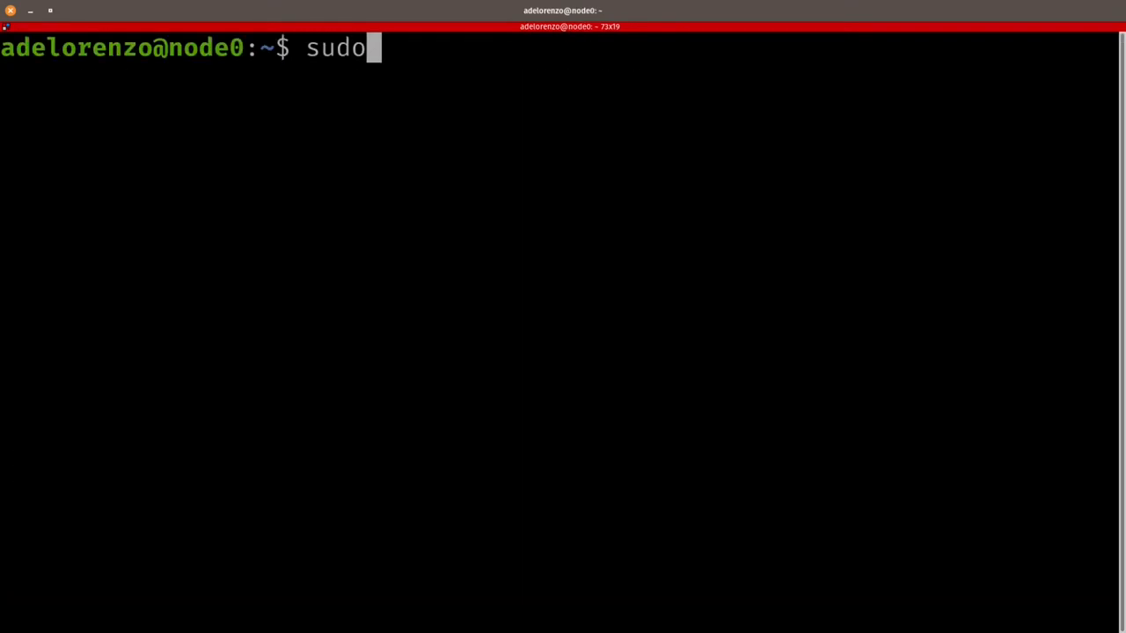
type(" -i")
key("Return")
type("clear")
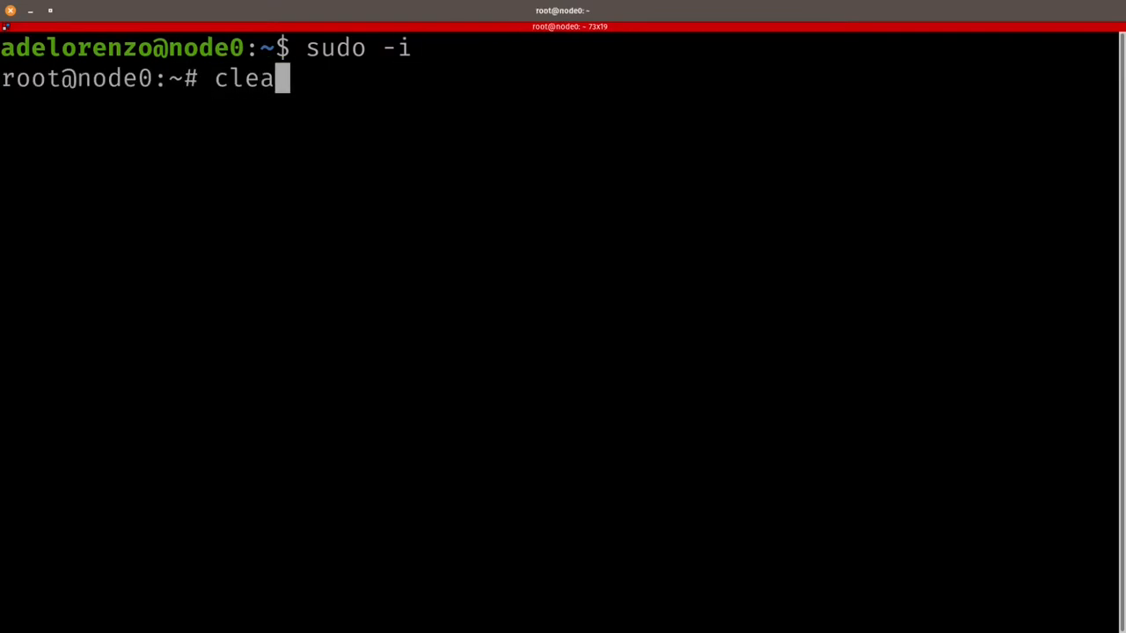
key("Return")
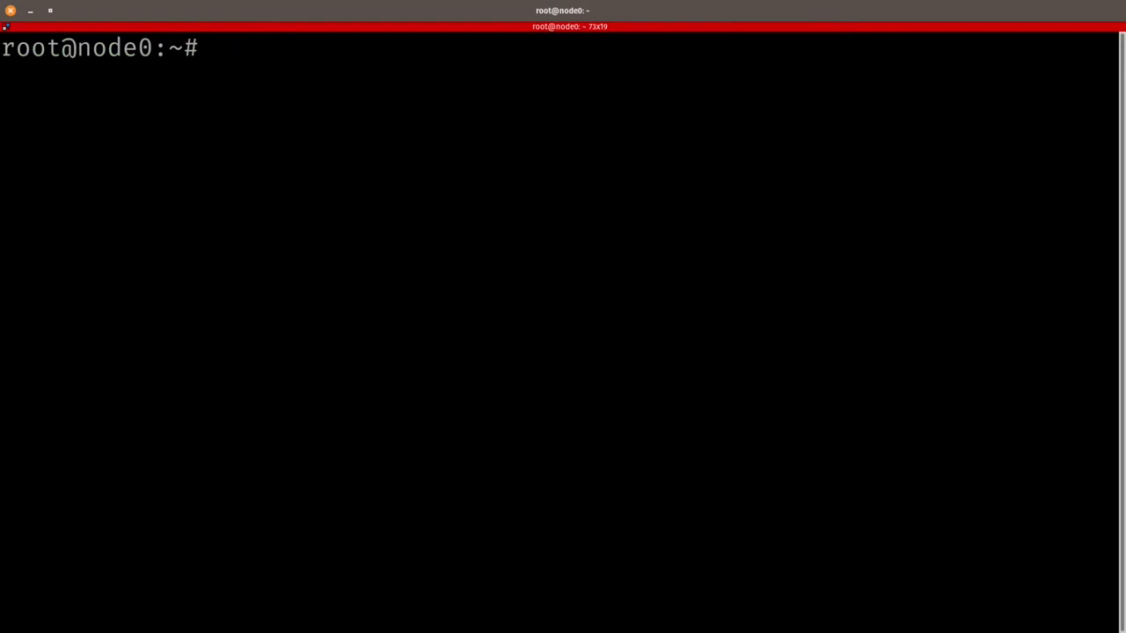
Step: Write the alias kubectl="microk8s kubectl" to .bash_aliases, overwriting the file, and source it in the same command
key("alt+Tab")
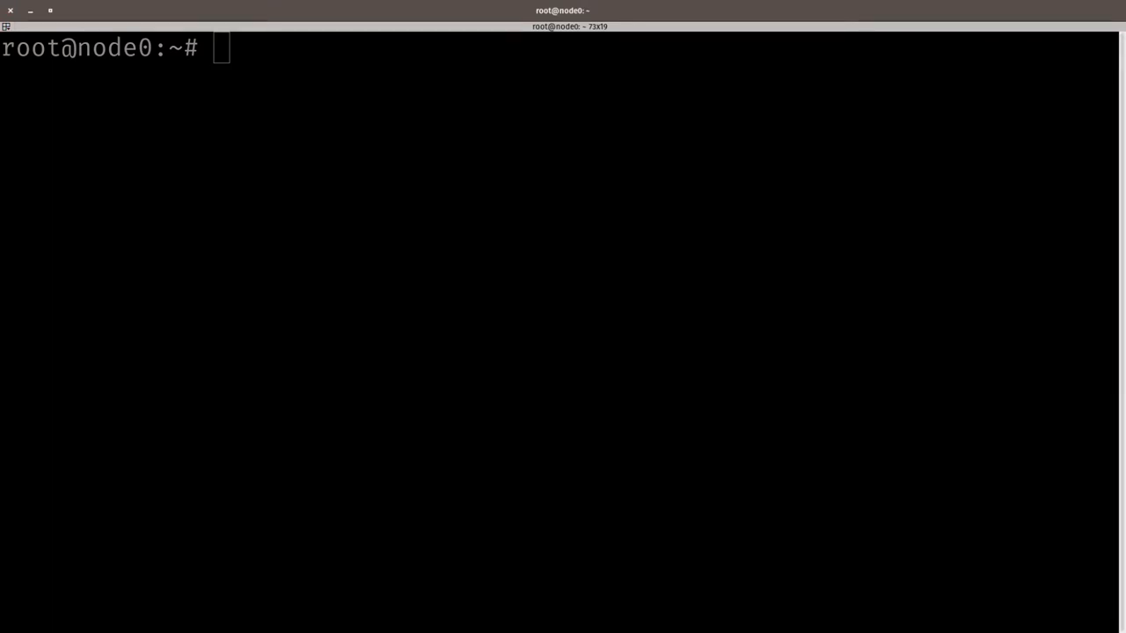
key("alt+Tab")
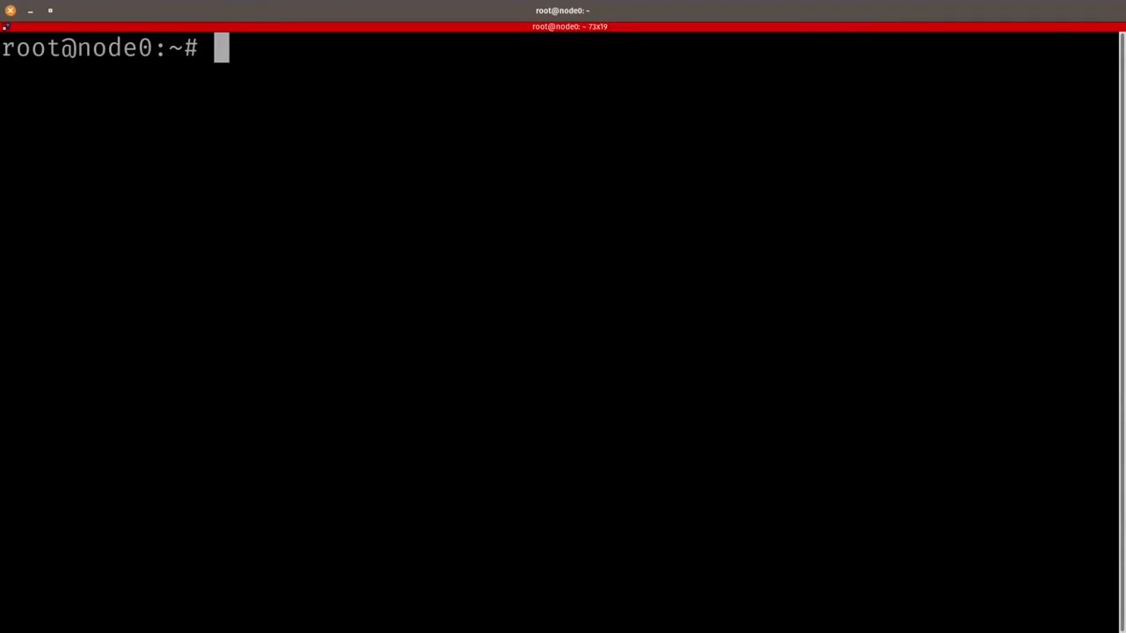
right_click(416, 104)
left_click(453, 127)
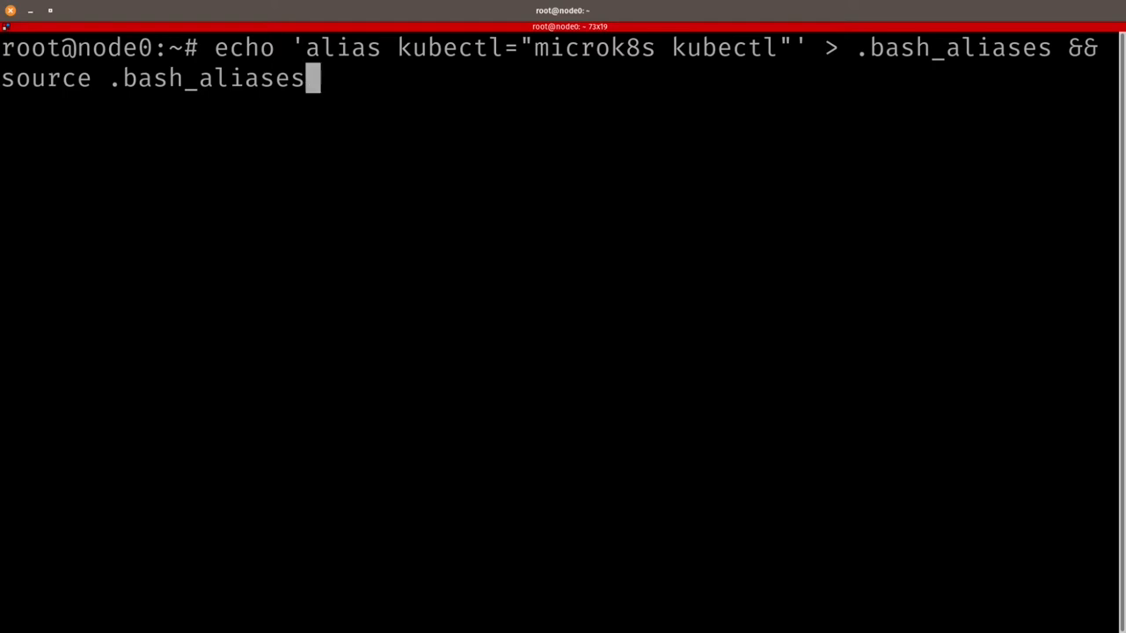
key("Return")
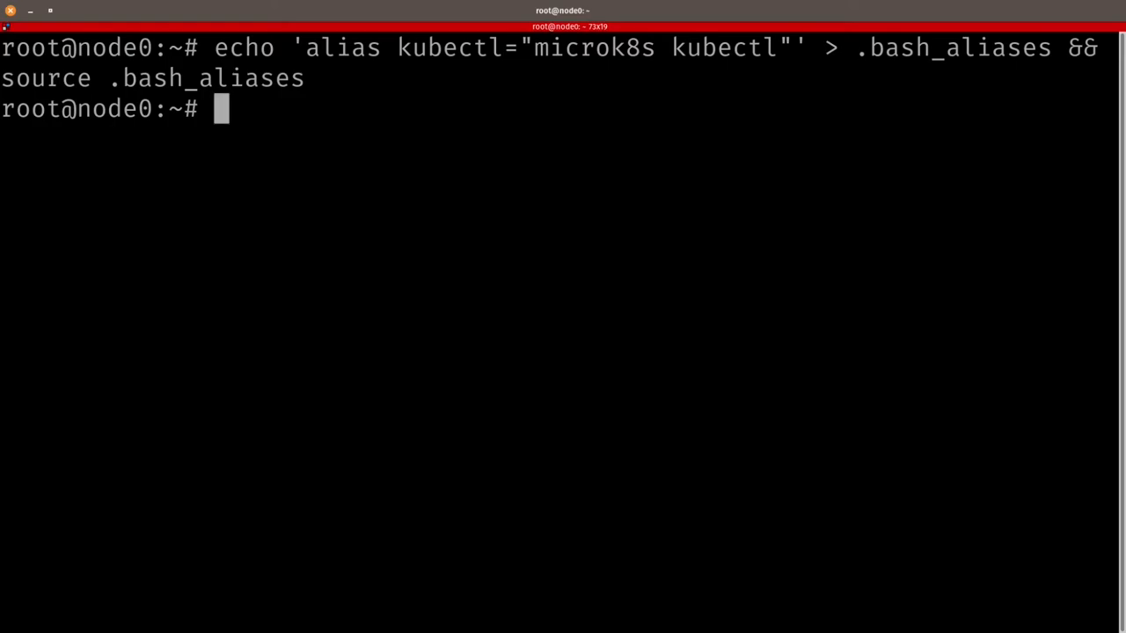
type("kubectl")
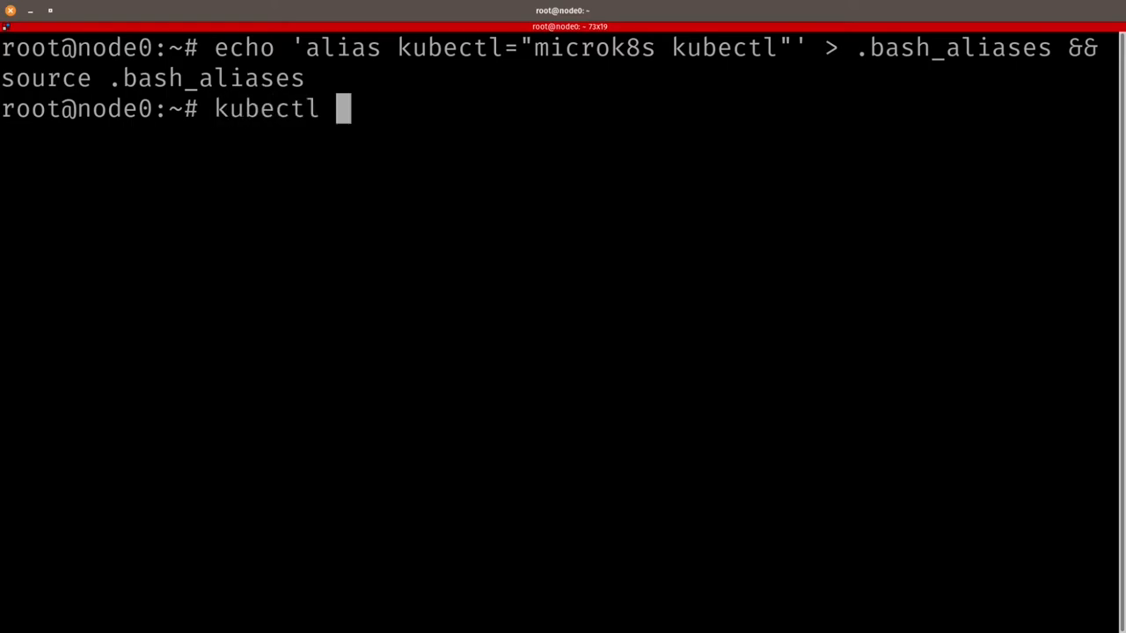
key("BackSpace")
key("BackSpace")
key("BackSpace")
key("BackSpace")
key("BackSpace")
key("BackSpace")
key("BackSpace")
key("BackSpace")
key("Up")
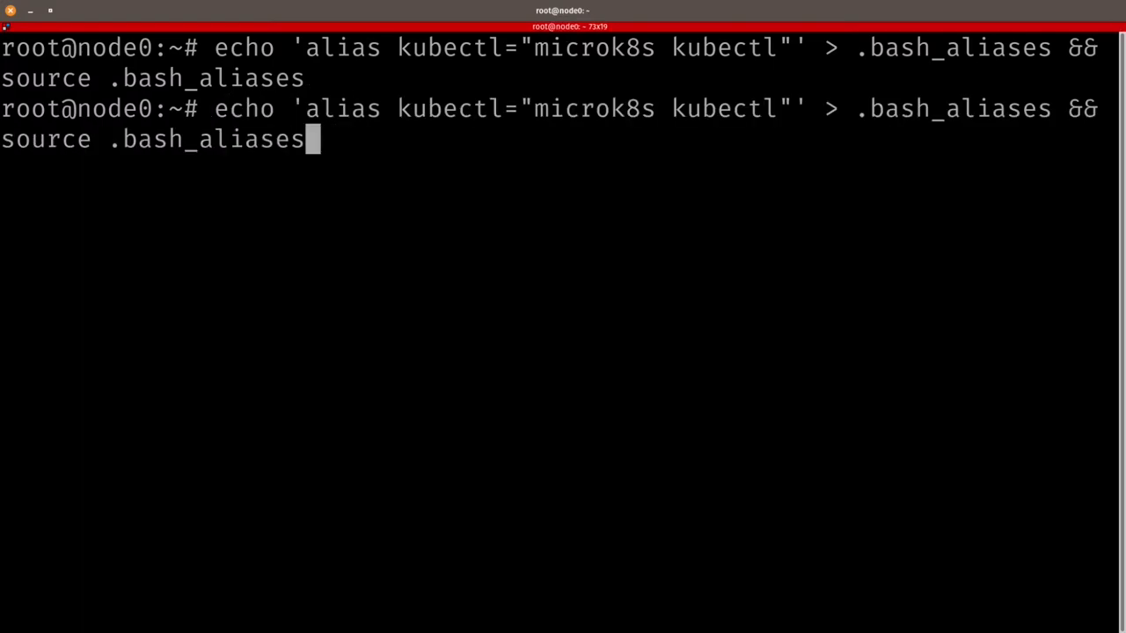
key("Left")
key("Left")
key("Left")
key("Left")
key("Left")
key("Left")
key("Left")
key("Left")
key("Left")
key("Left")
key("Left")
key("Left")
key("Left")
key("Left")
key("Left")
key("Left")
key("Left")
key("Left")
key("Left")
key("Left")
key("Left")
key("Left")
key("Left")
key("Left")
key("Left")
key("Left")
key("Left")
key("Left")
key("Left")
key("Left")
key("Left")
key("Left")
key("Left")
key("Left")
key("Left")
type(">")
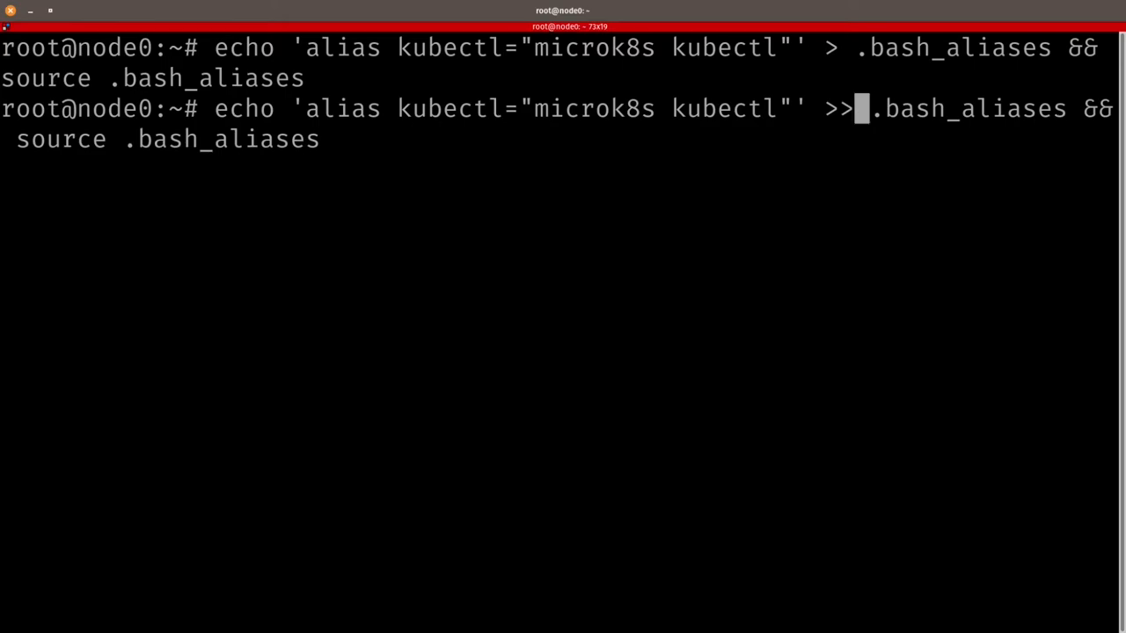
key("BackSpace")
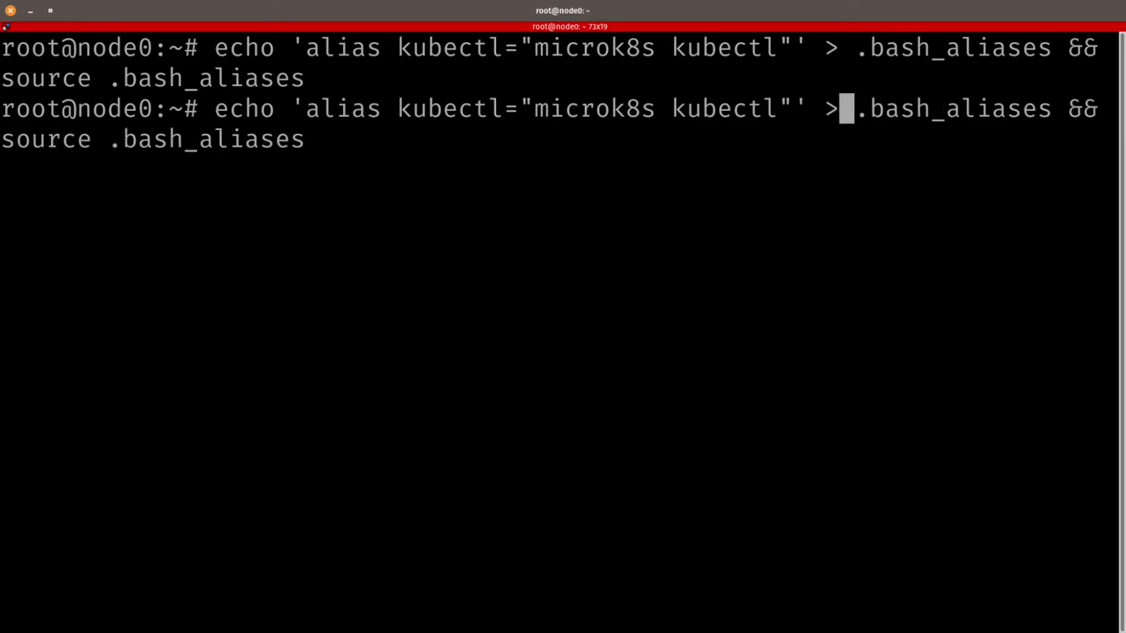
key("ctrl+c")
key("ctrl+c")
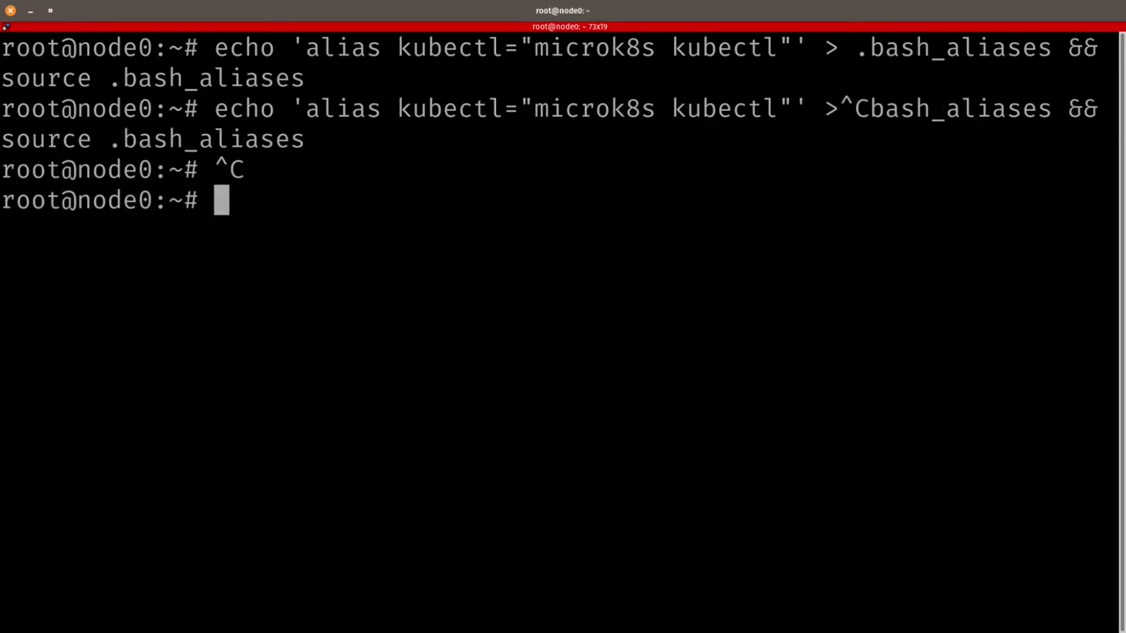
type("clear")
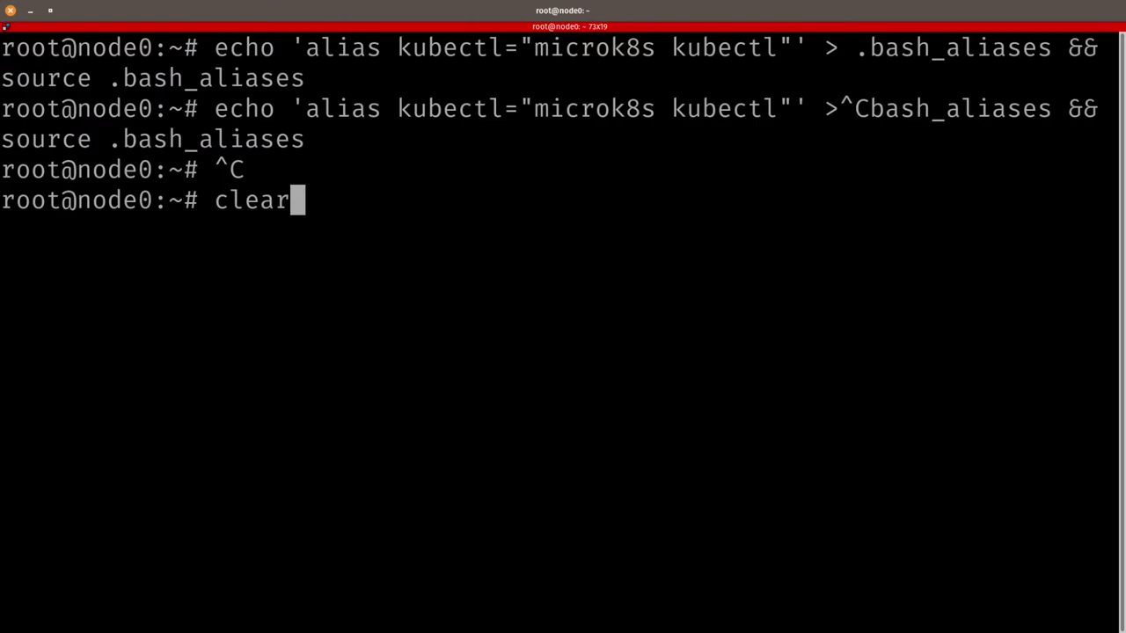
key("Return")
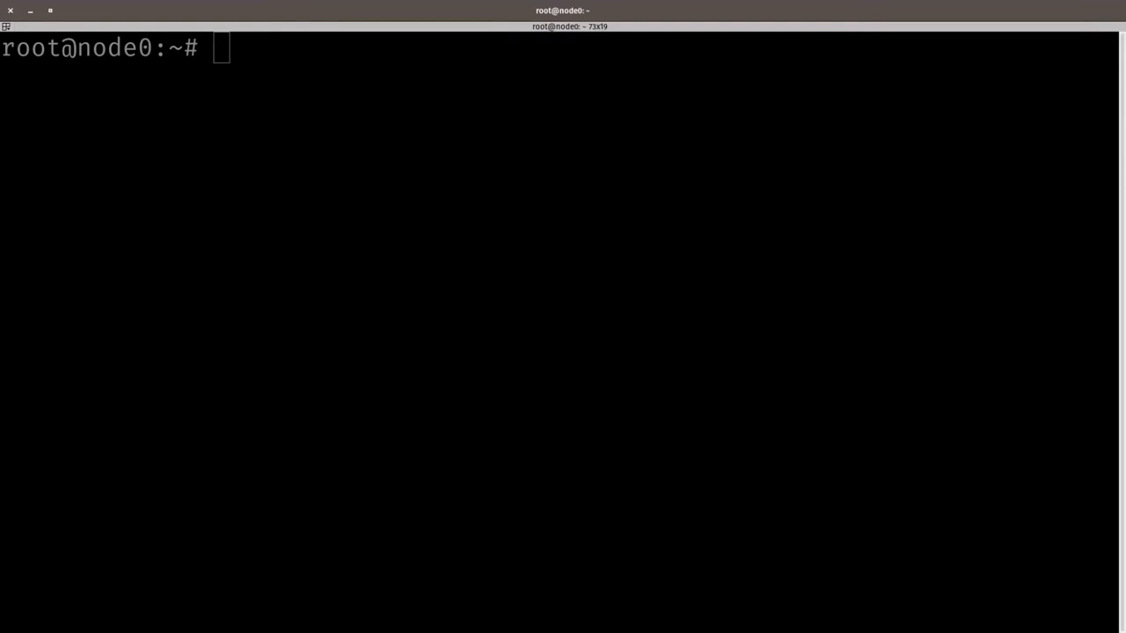
right_click(470, 114)
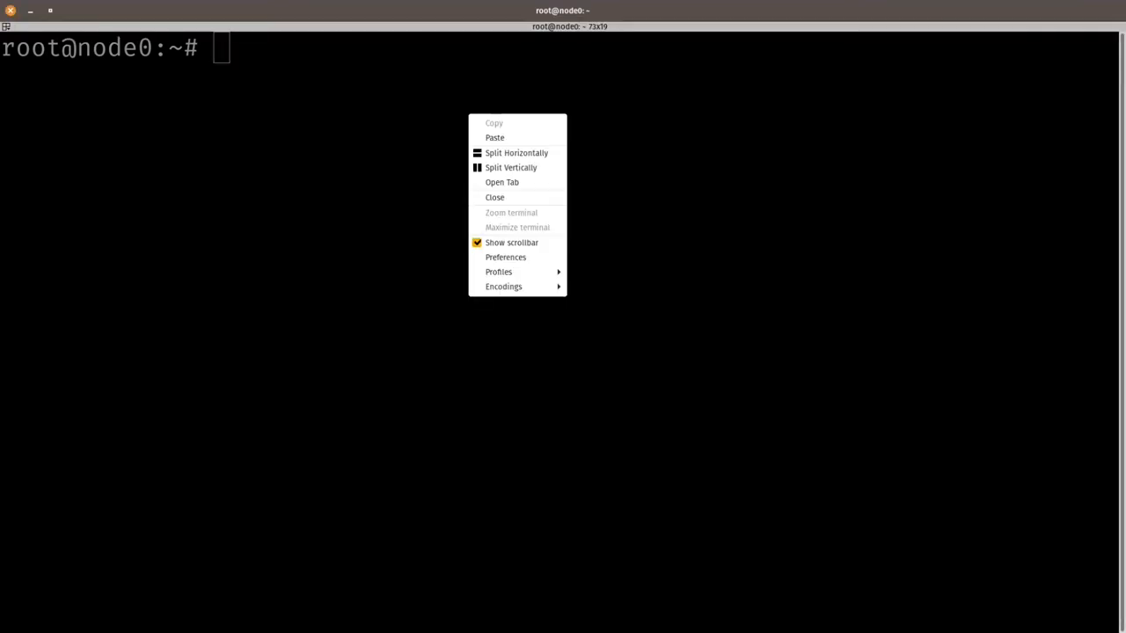
left_click(497, 135)
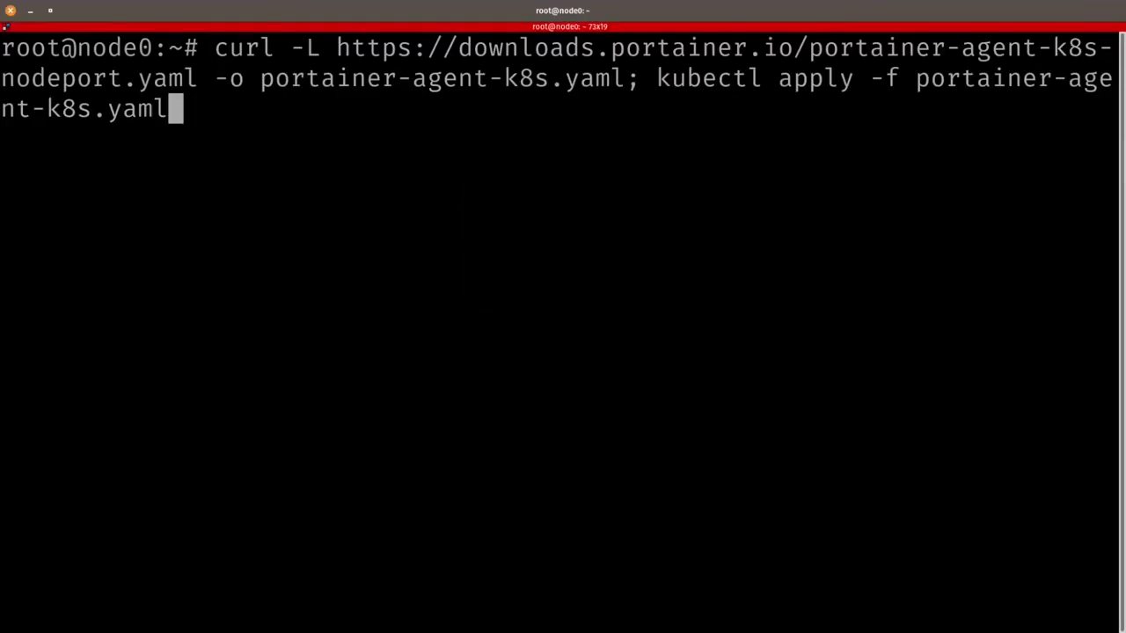
key("Return")
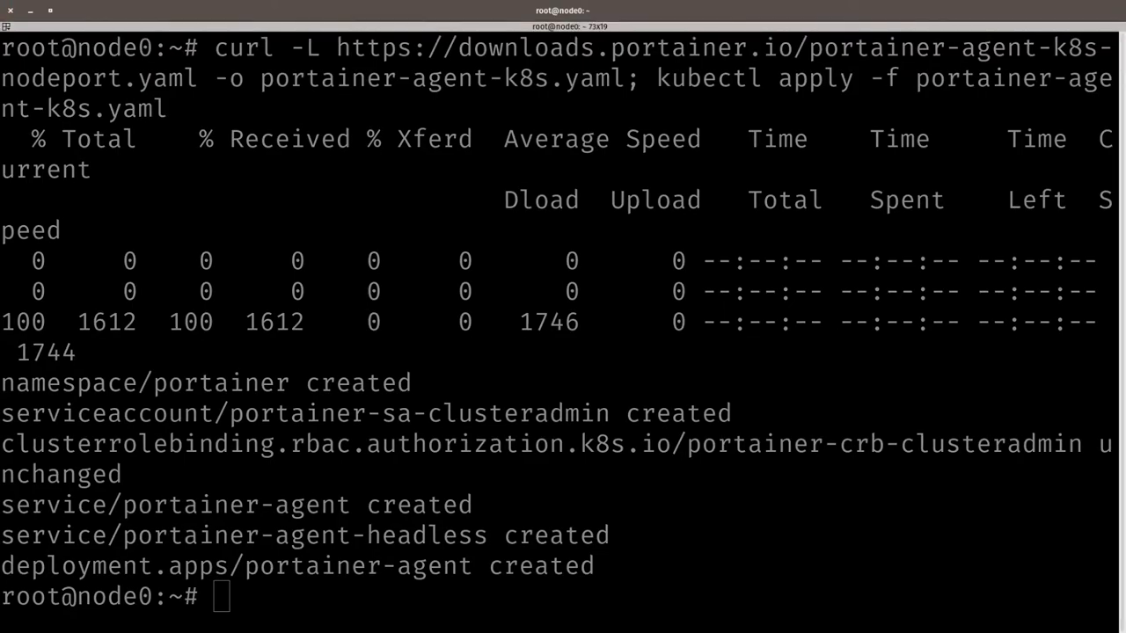
Step: Check the pods in the portainer namespace with kubectl and look for a TCP listener on port 30778 using ss -tln
key("alt+Tab")
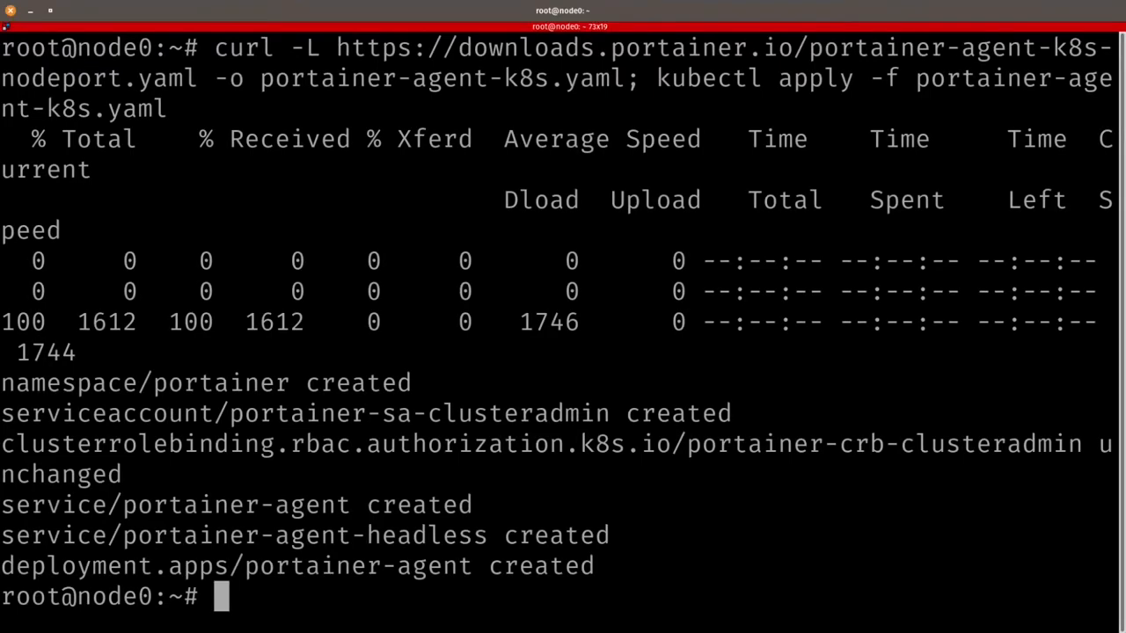
key("ctrl+shift+v")
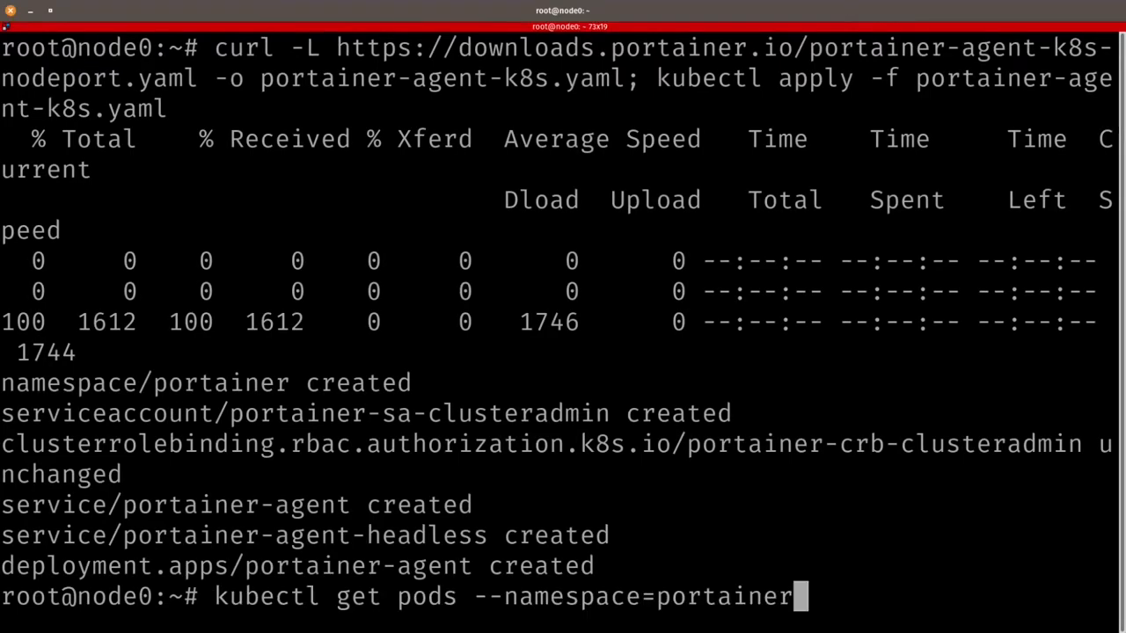
key("Return")
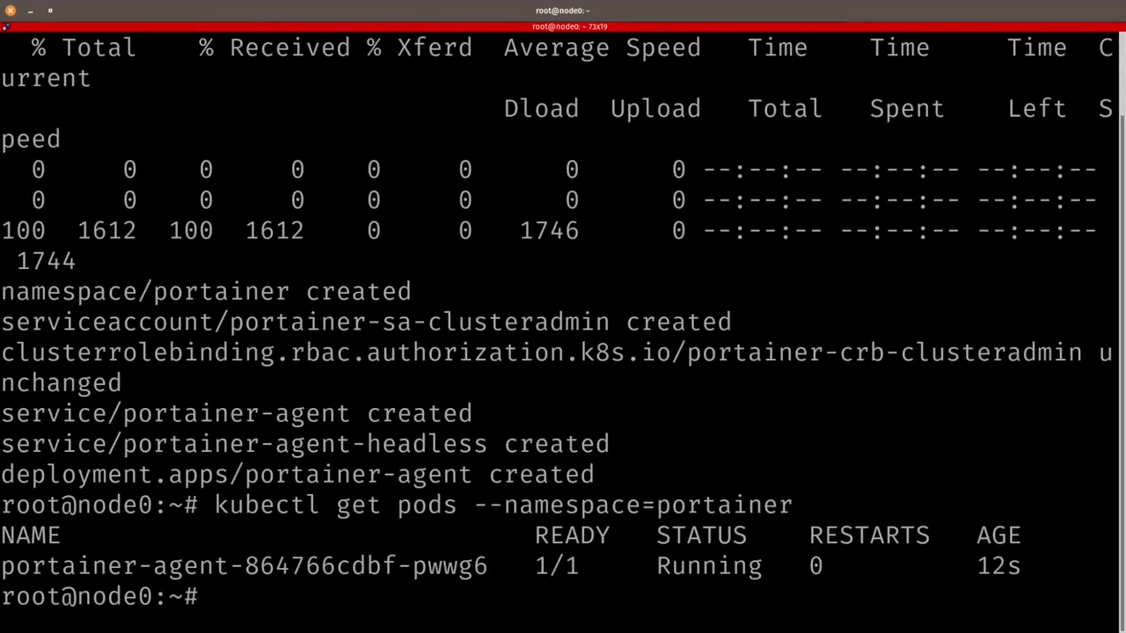
type("ss -tln | ")
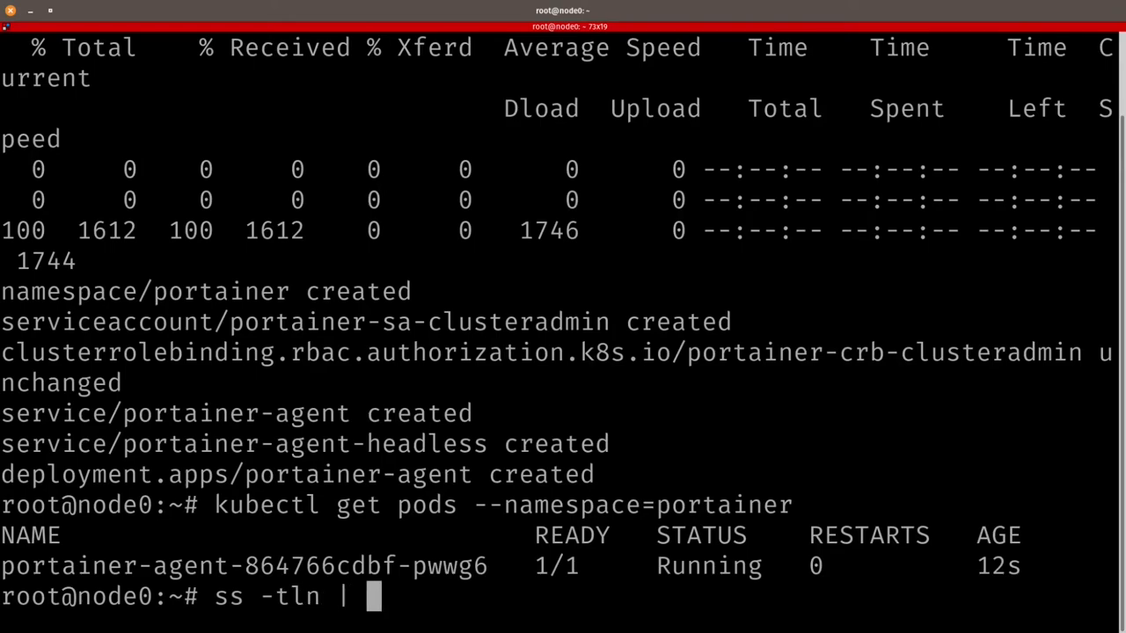
type("grep 30778")
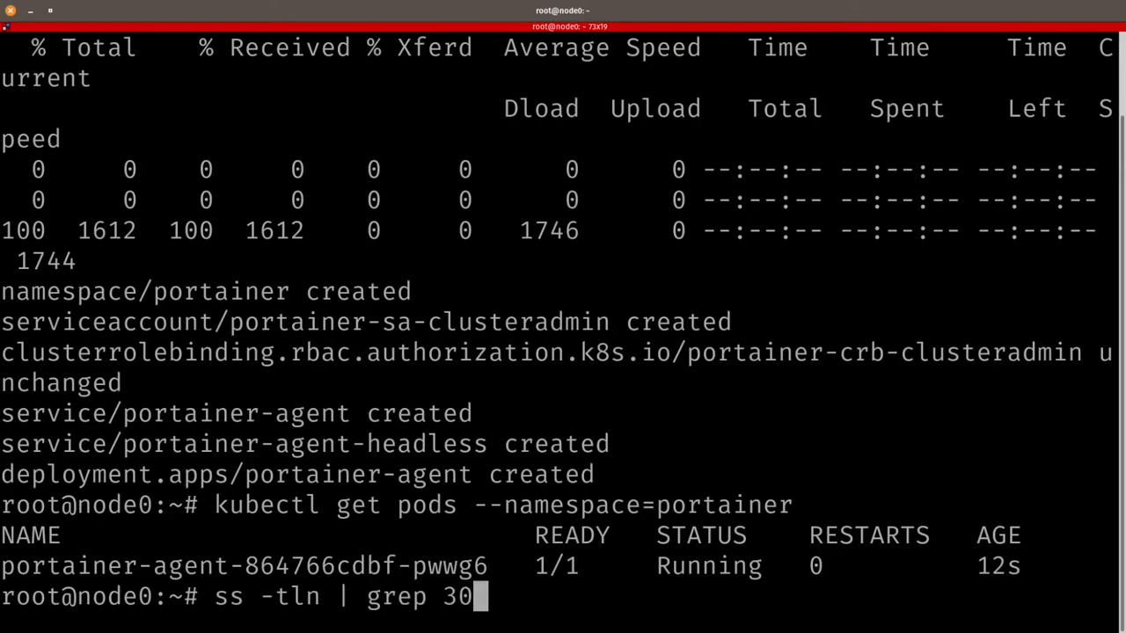
key("Return")
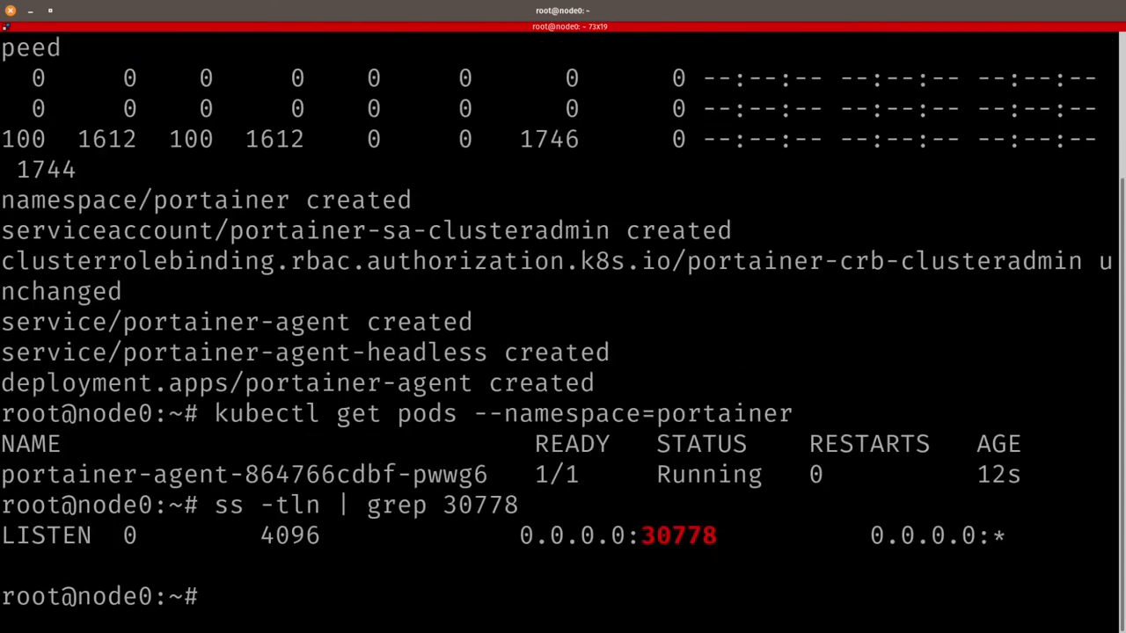
Step: Switch to Portainer and start an Agent endpoint named "local kubernetes cluster" with endpoint URL 10.51.1.160:30778
key("alt+Tab")
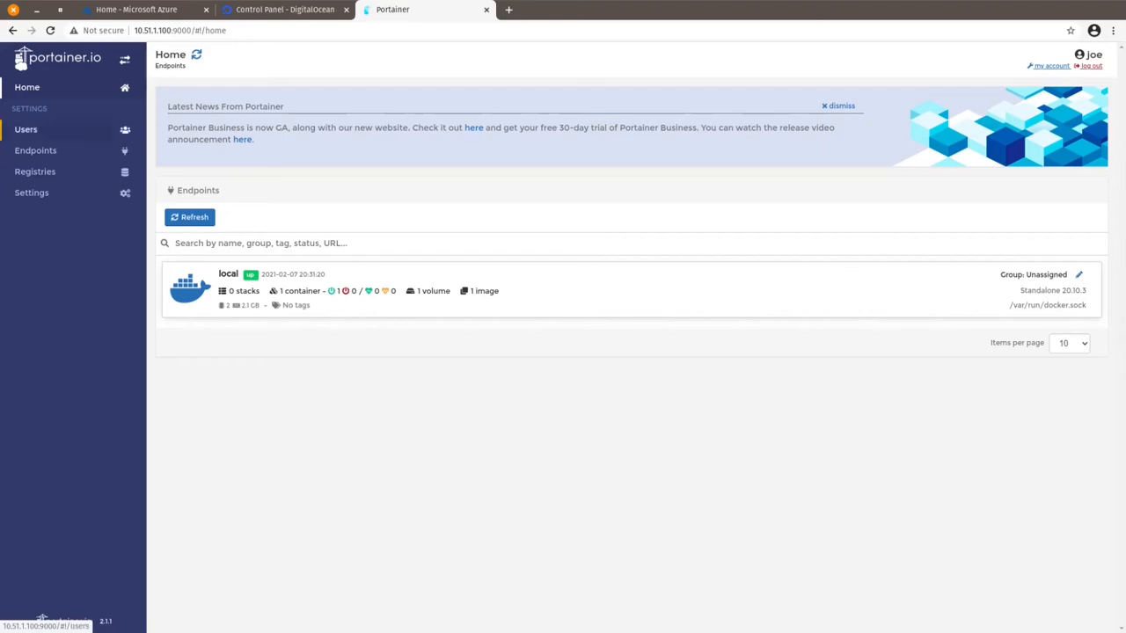
left_click(36, 150)
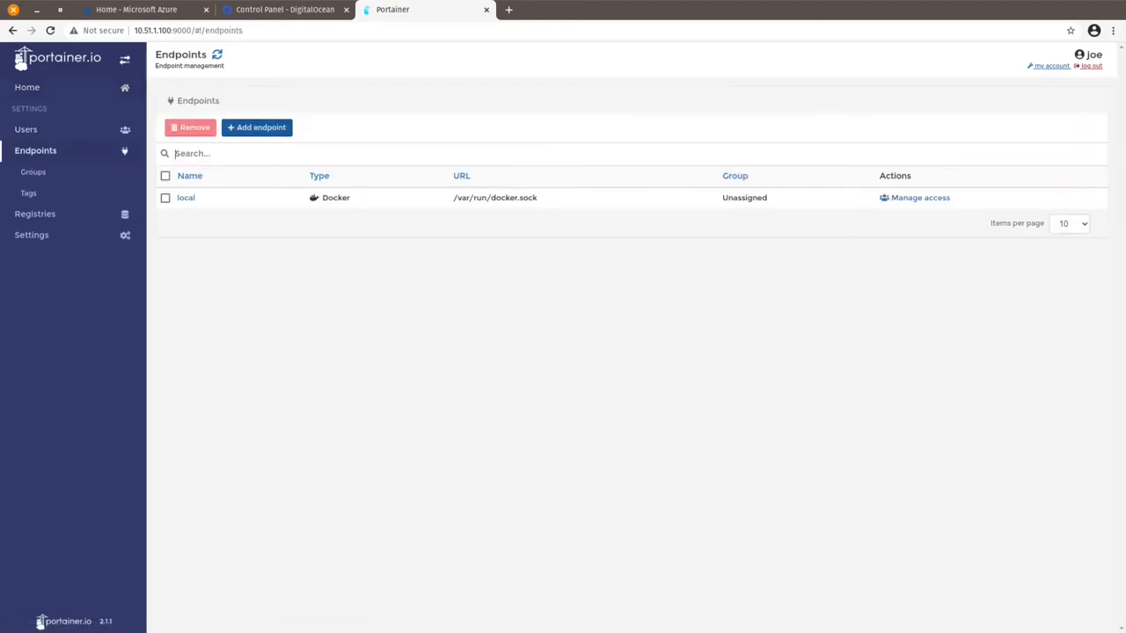
left_click(257, 127)
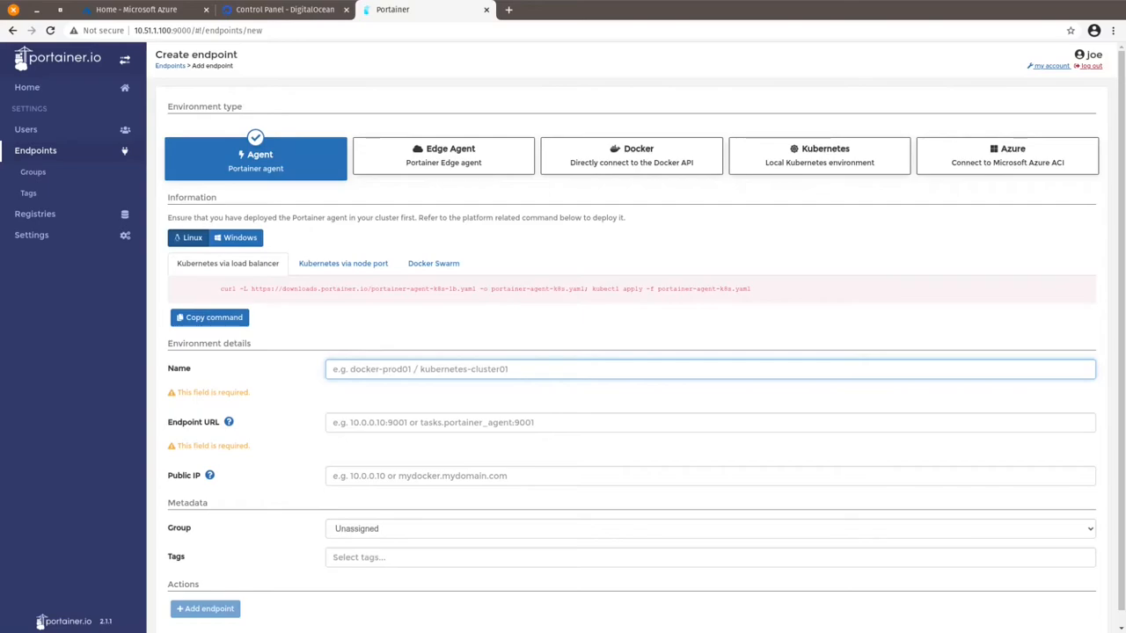
type("local kub")
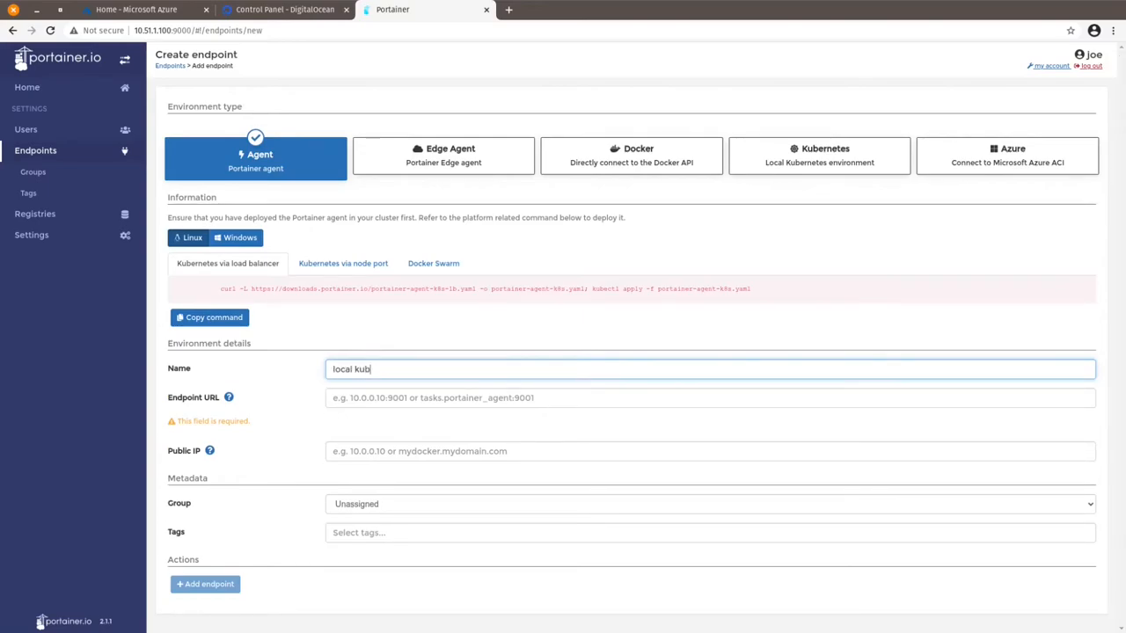
type("ernetes cluset")
key("BackSpace")
key("BackSpace")
type("ter")
key("Tab")
type("10")
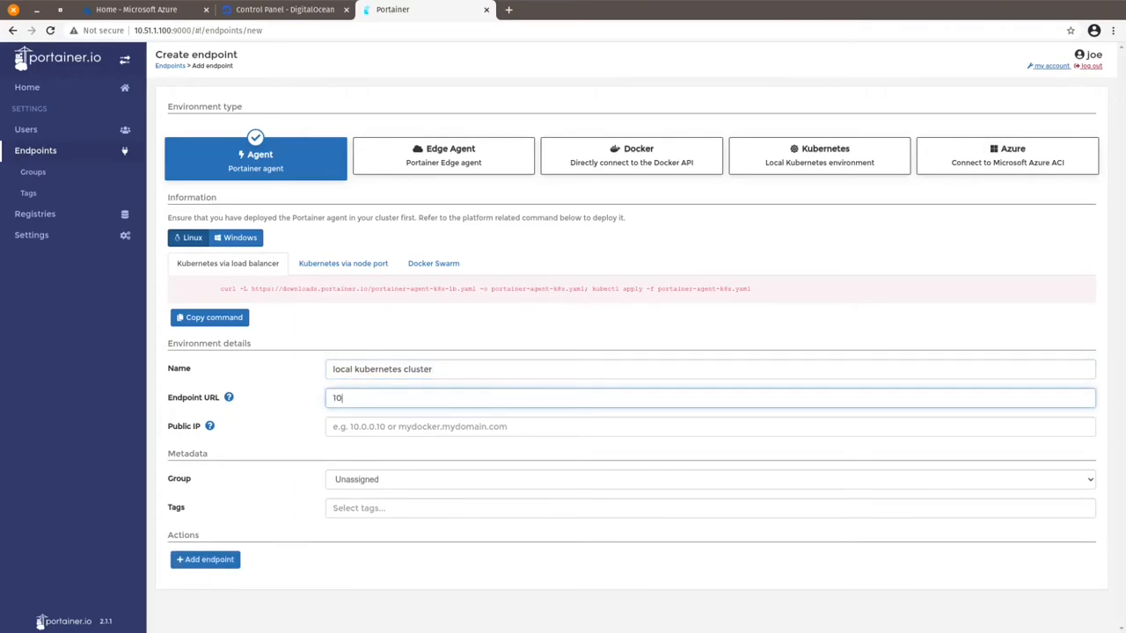
type(".51.1.160:30778")
Step: Assign the new endpoint to the localnet group, tag it local and add it
left_click(710, 480)
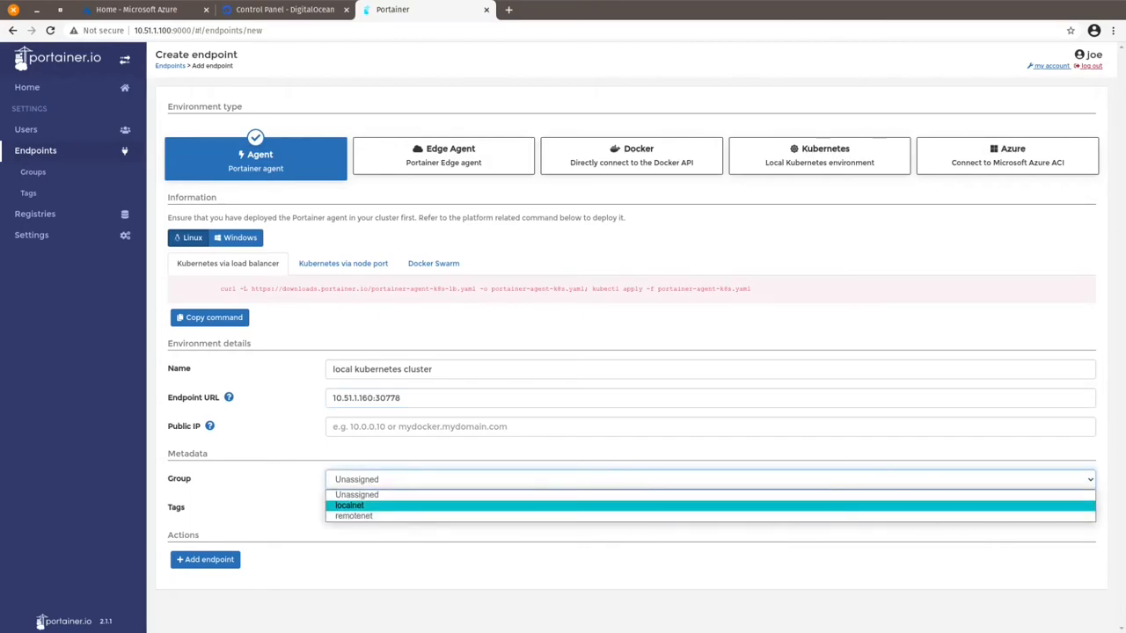
left_click(710, 505)
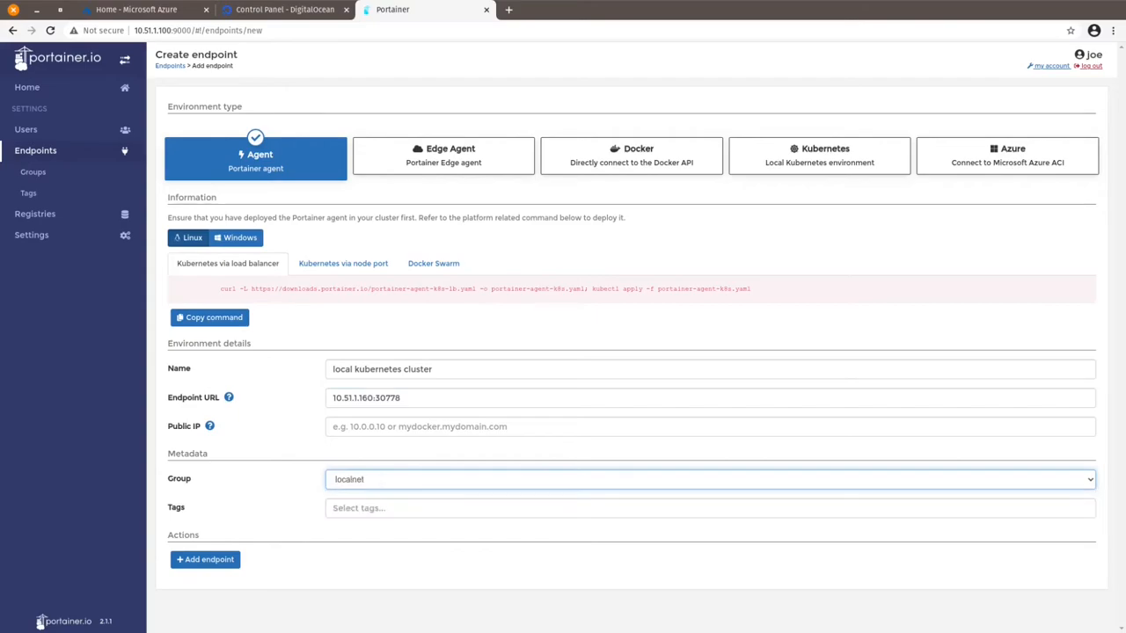
left_click(709, 509)
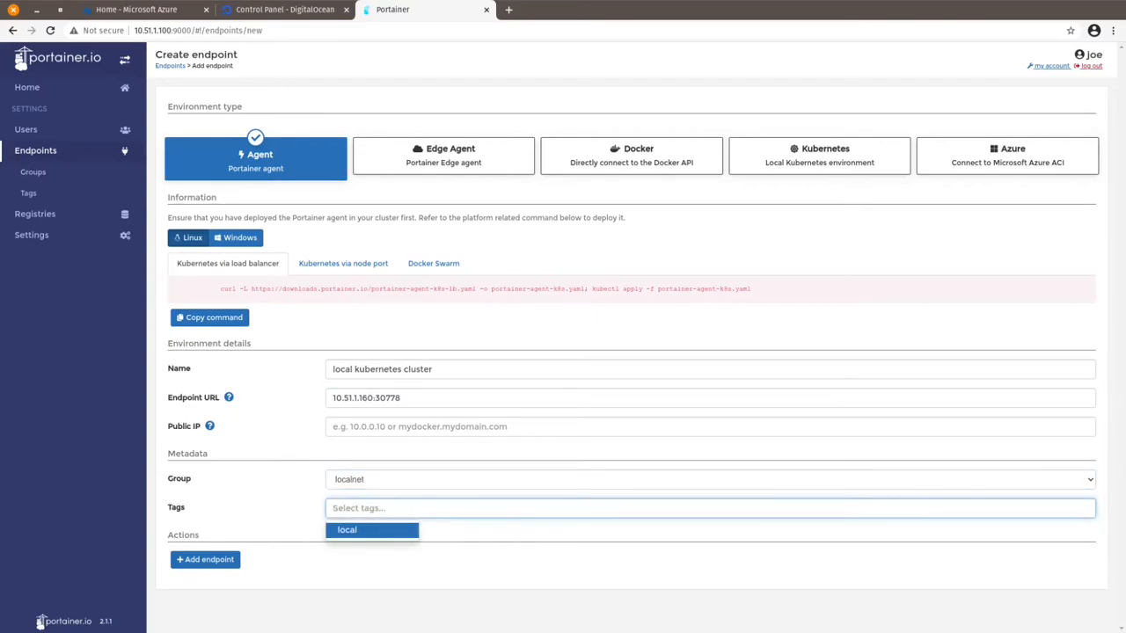
key("Return")
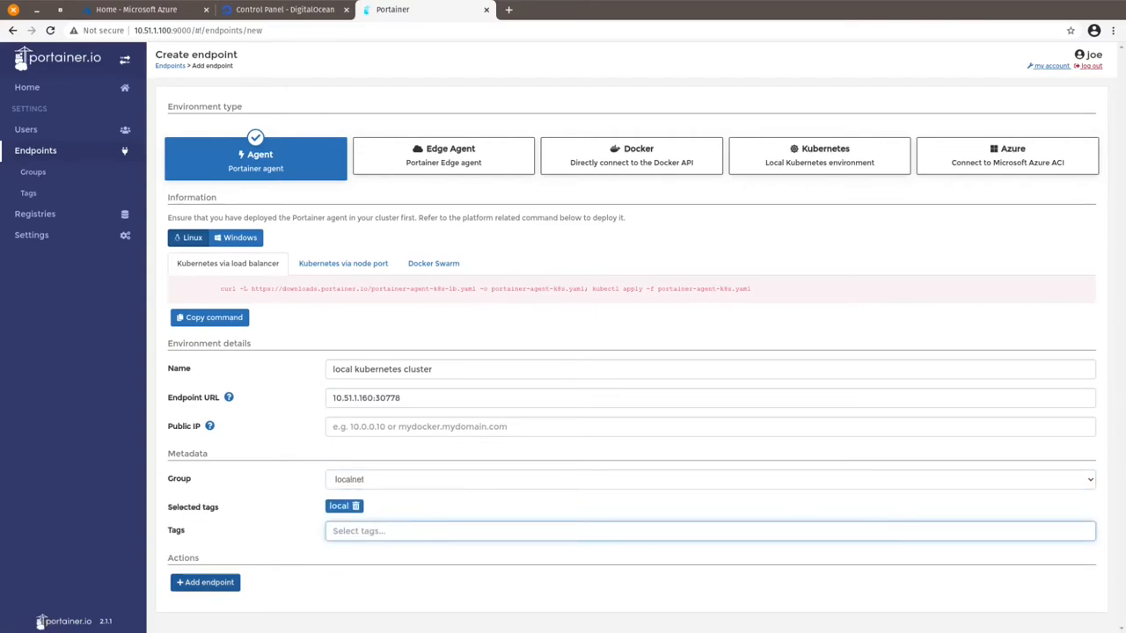
key("Return")
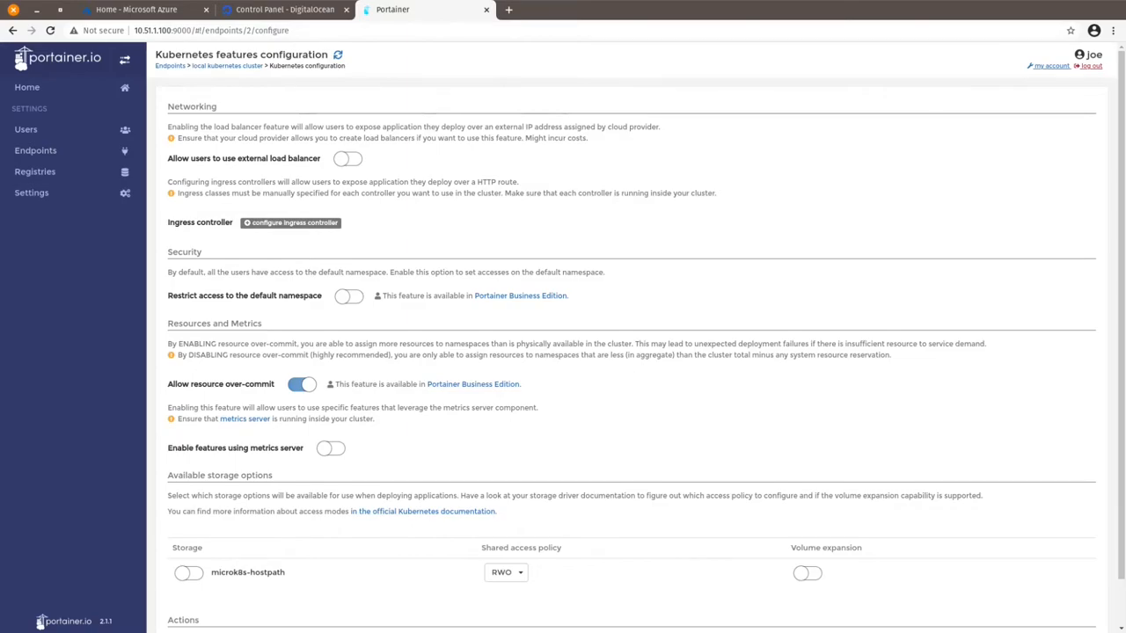
Step: Enable the microk8s-hostpath storage option and the metrics server features for the Kubernetes cluster, and save the configuration
scroll(40, 622, "down", 1)
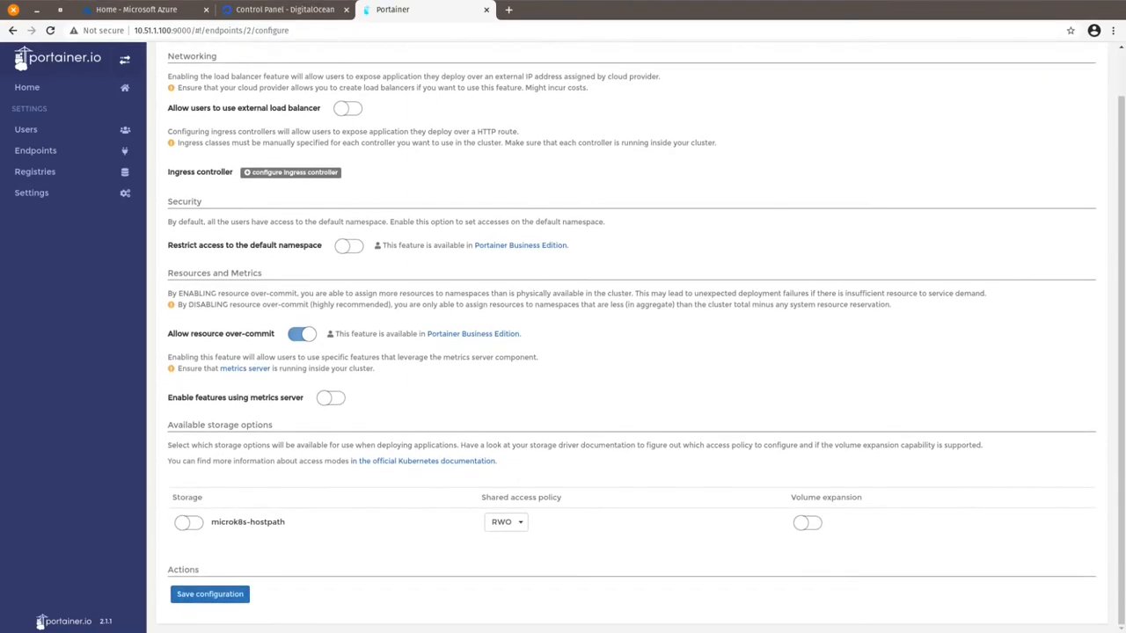
scroll(40, 622, "up", 1)
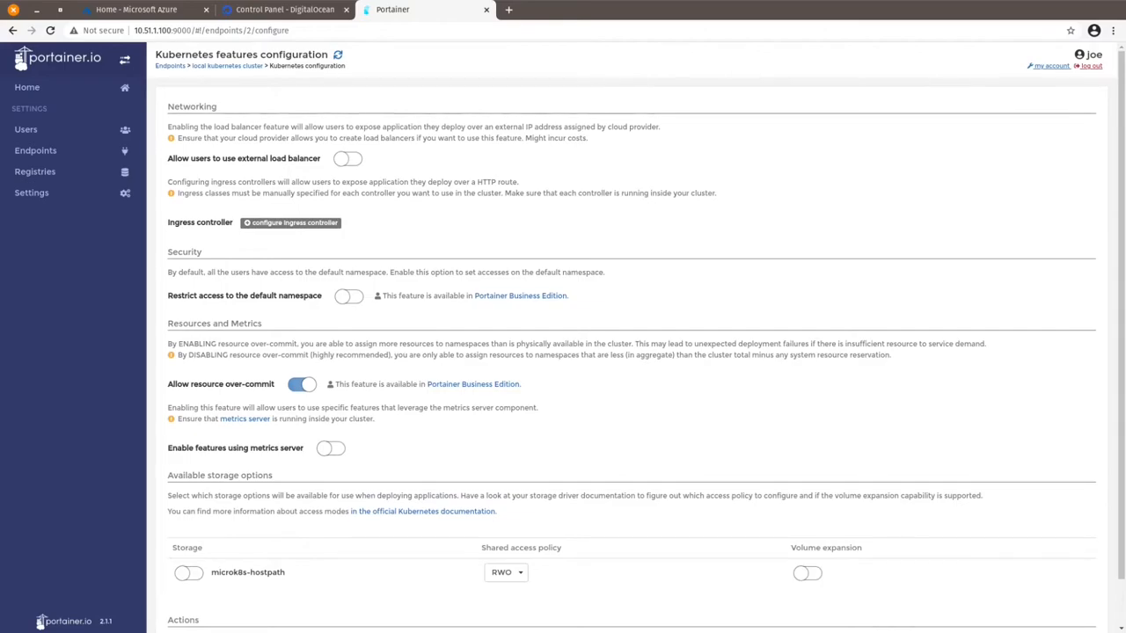
scroll(40, 622, "down", 1)
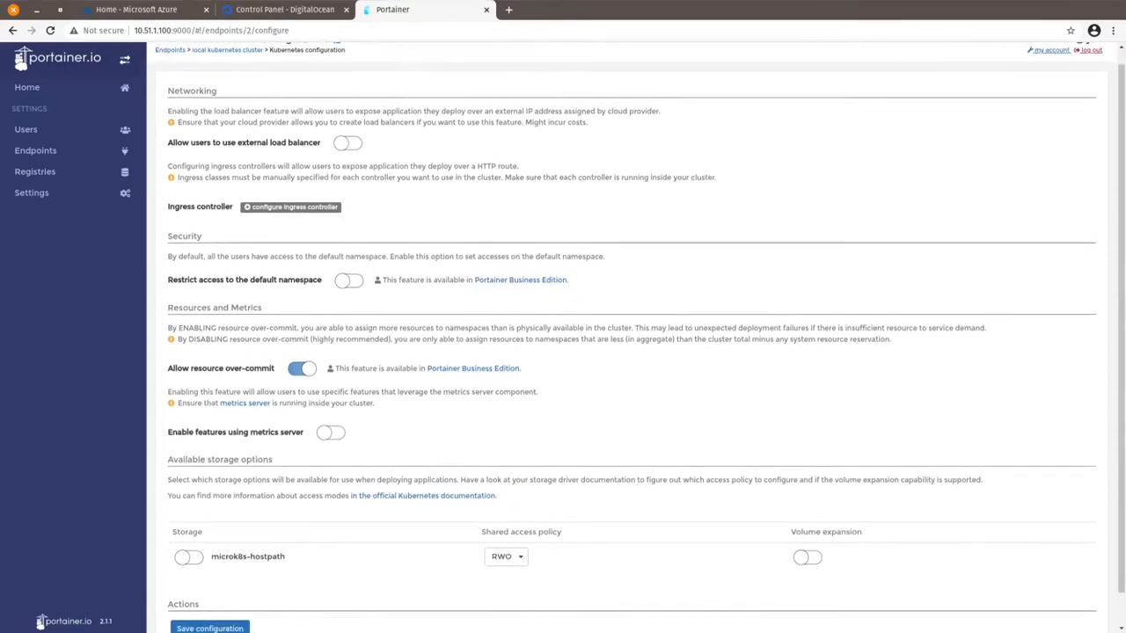
left_click(188, 523)
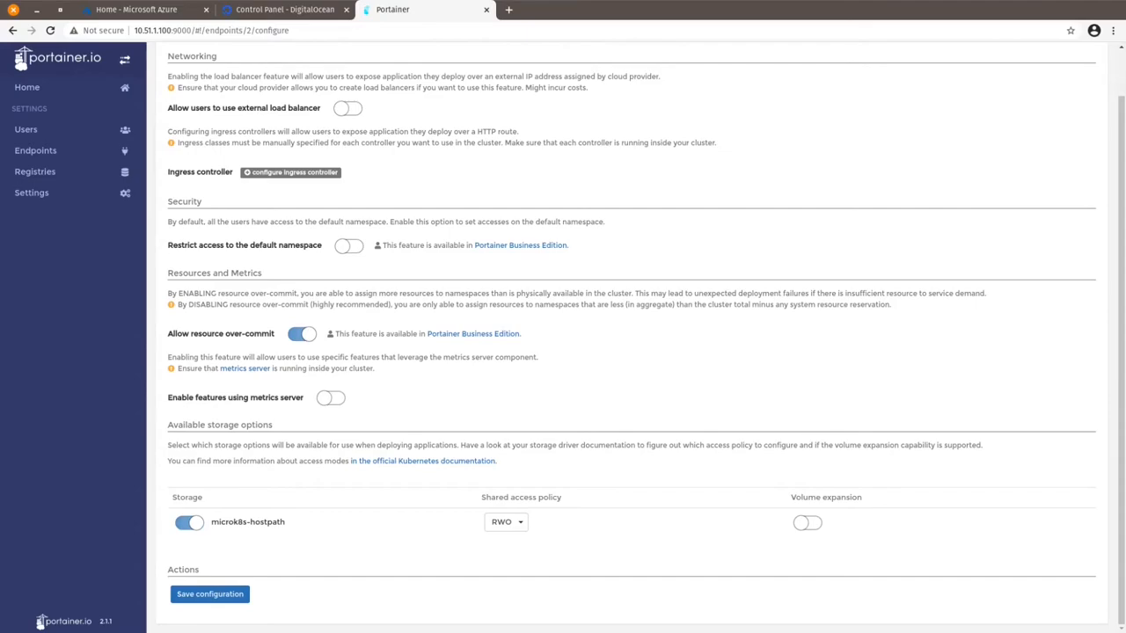
left_click(331, 397)
scroll(40, 622, "up", 1)
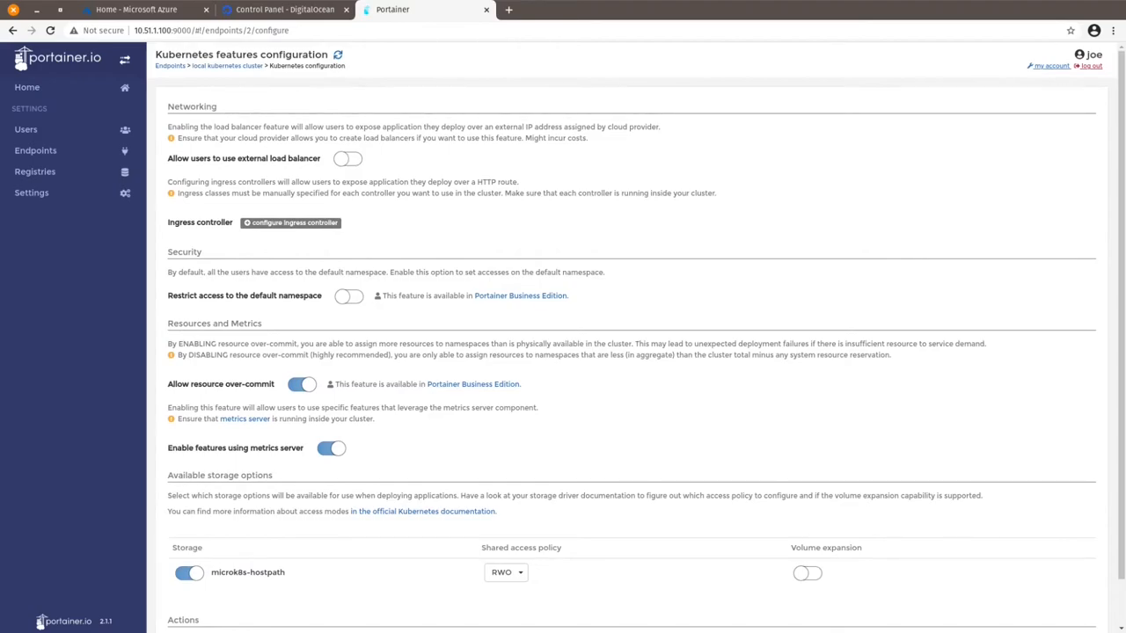
scroll(40, 622, "down", 1)
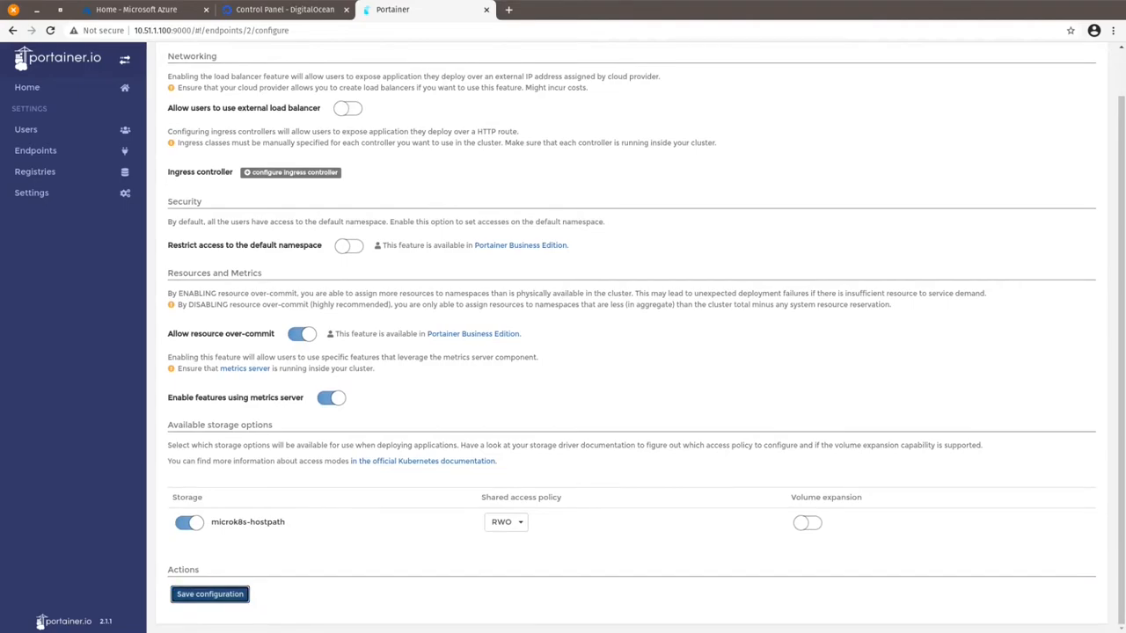
key("Return")
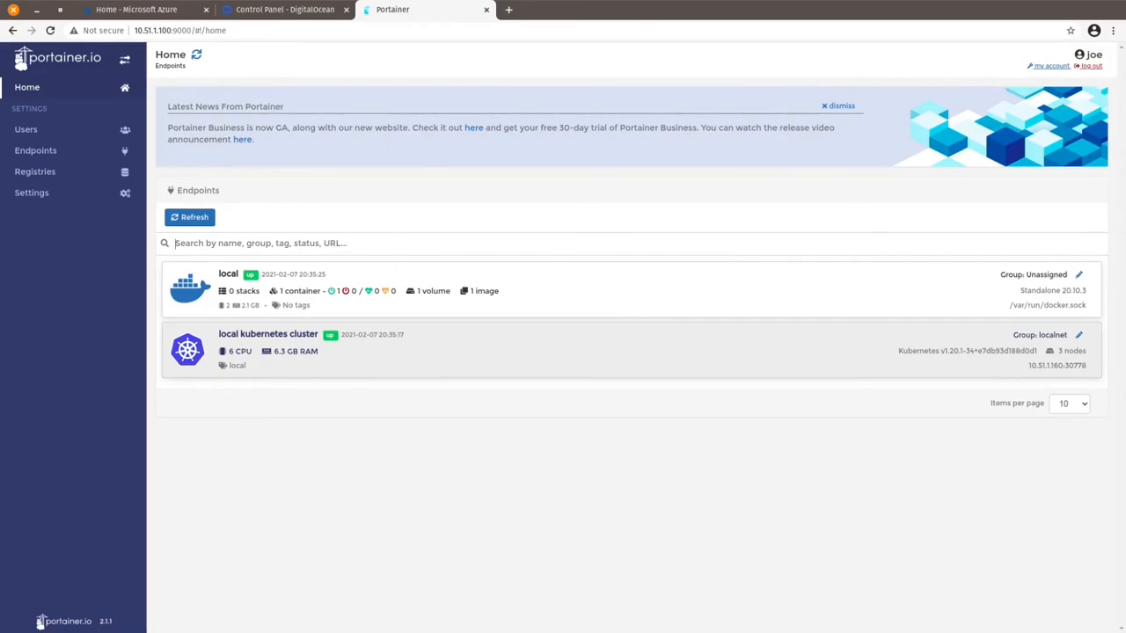
Step: Open the local kubernetes cluster endpoint, examine its cluster status and nodes, and return to the endpoint overview
left_click(268, 334)
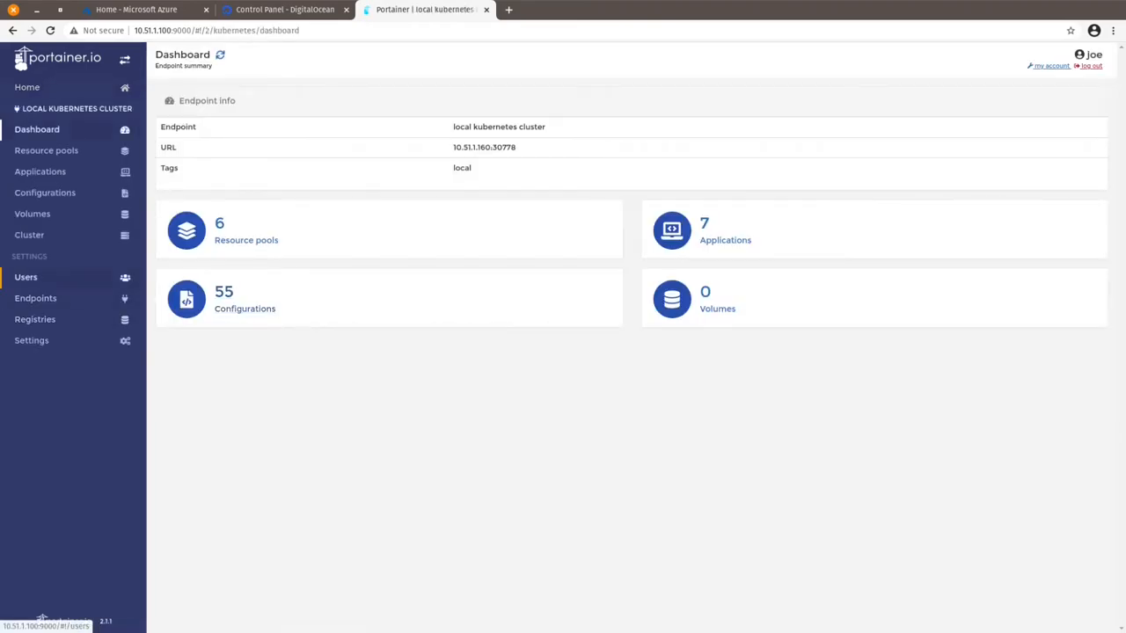
left_click(29, 235)
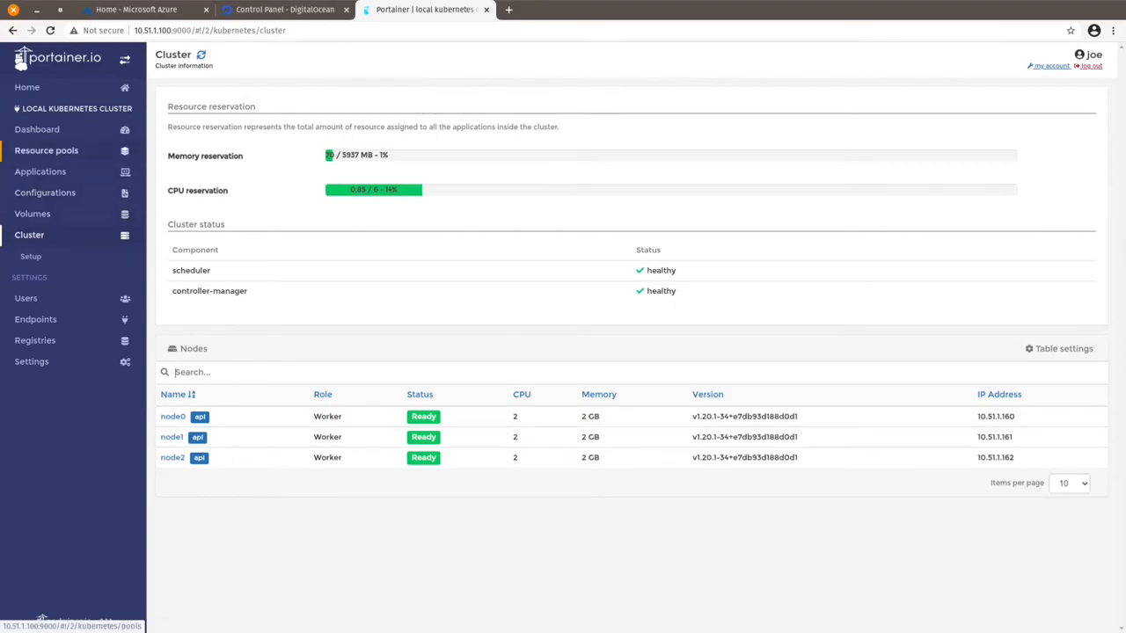
left_click(27, 87)
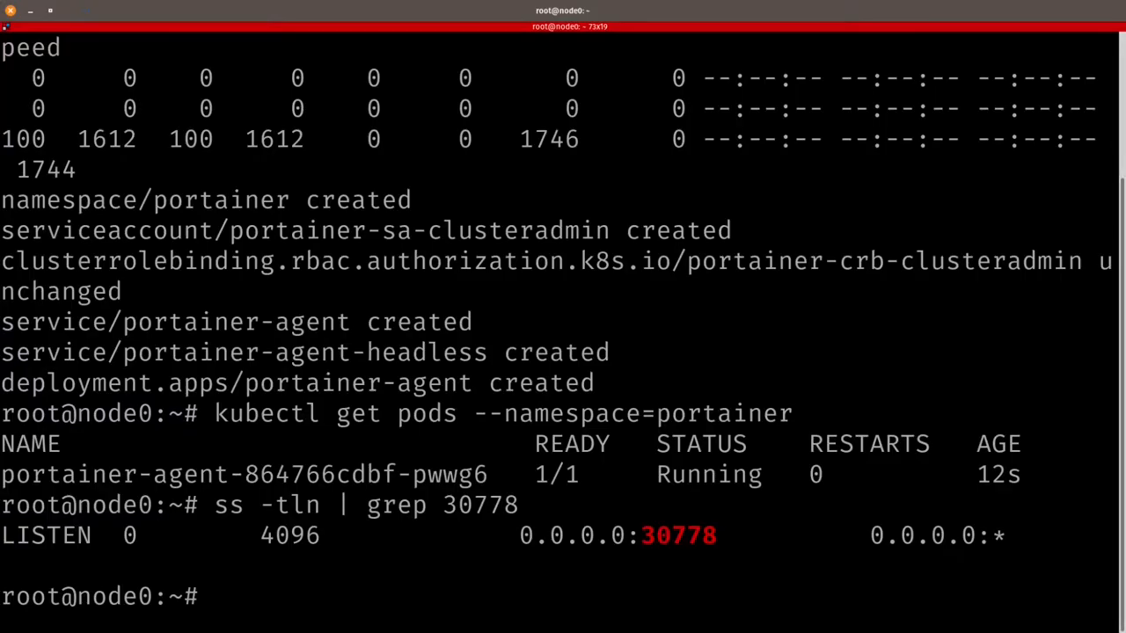
Step: In the terminal, log out of the root and user sessions on node0 and connect to 10.51.1.170 over SSH
key("ctrl+d")
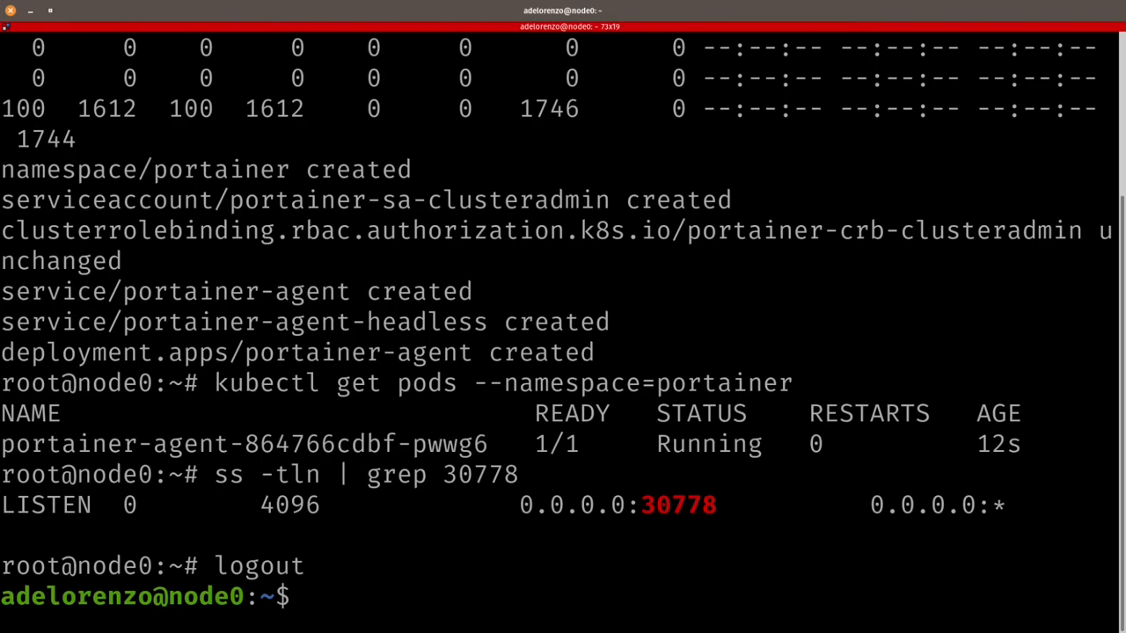
key("ctrl+d")
key("Up")
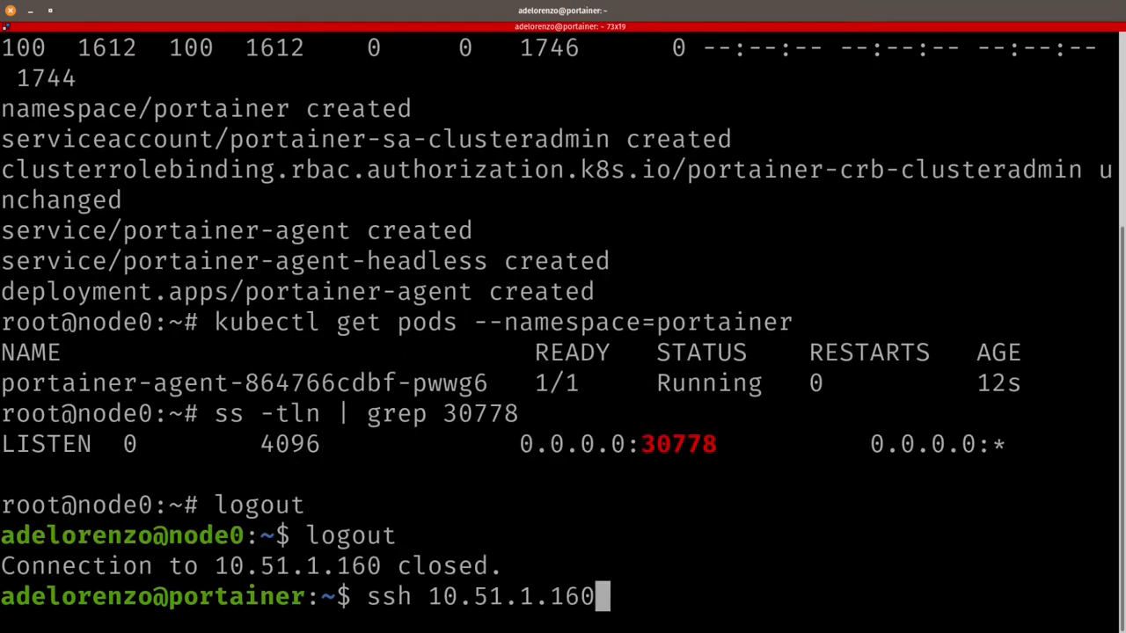
key("BackSpace")
key("BackSpace")
type("70")
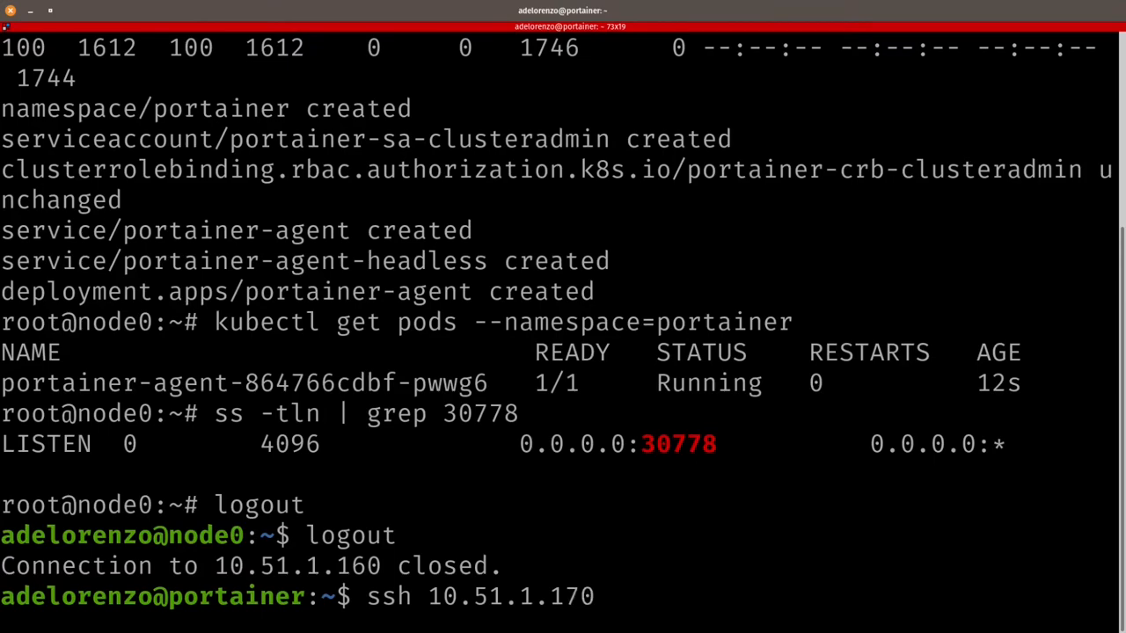
key("Return")
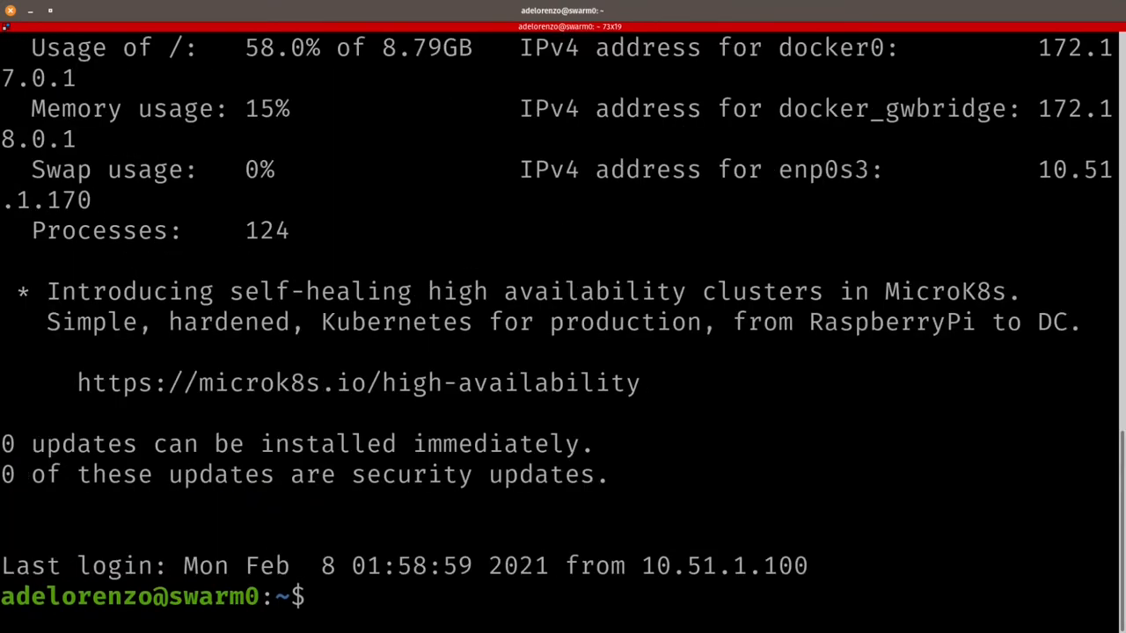
Step: Open a root login shell on swarm0 with sudo -i and clear the screen
type("sudo -i")
key("Return")
type("clear")
key("Return")
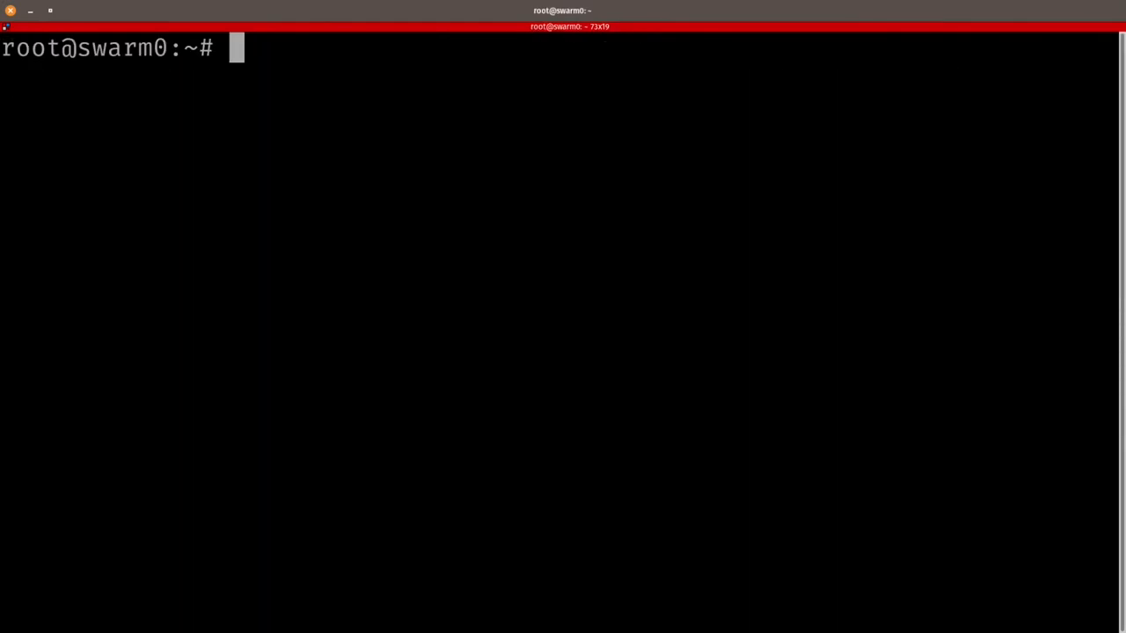
key("alt+Tab")
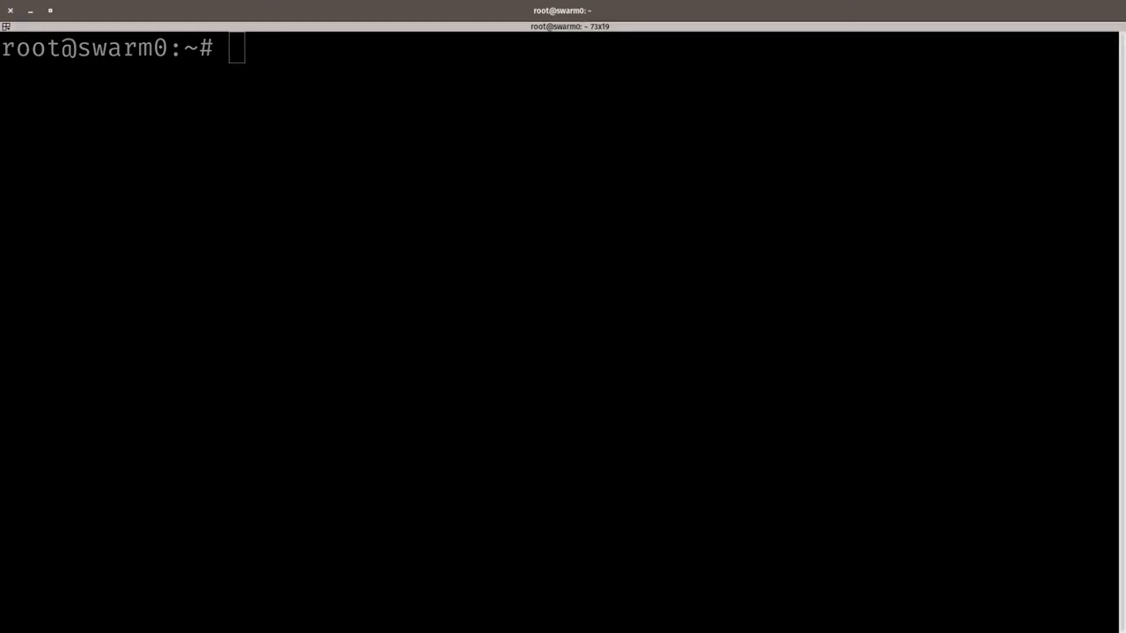
key("alt+Tab")
right_click(512, 105)
left_click(537, 130)
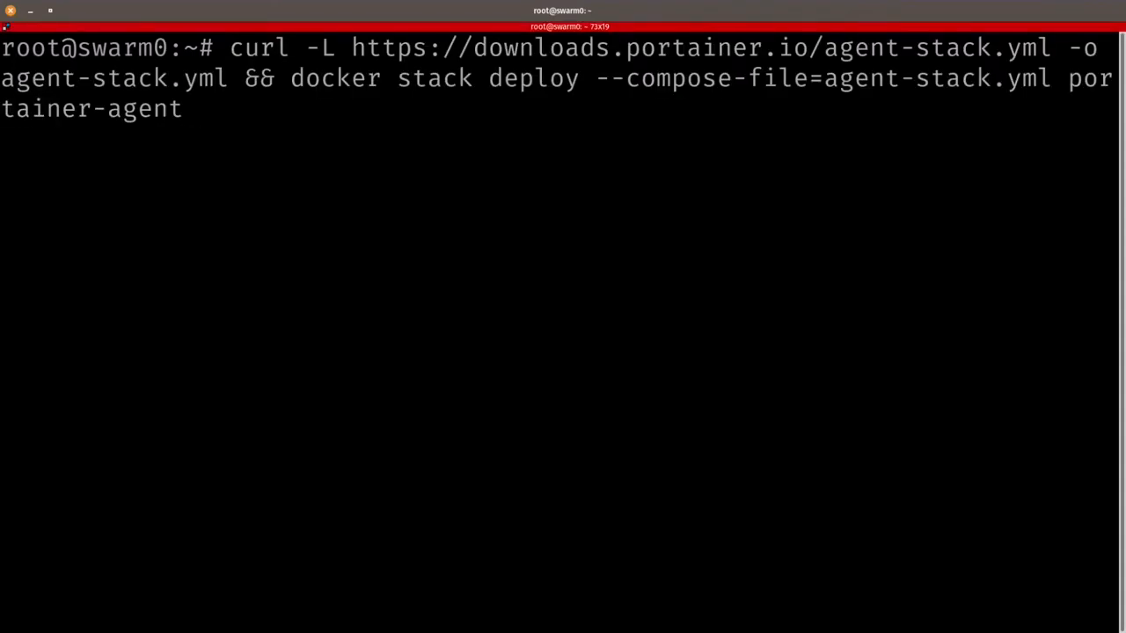
key("Return")
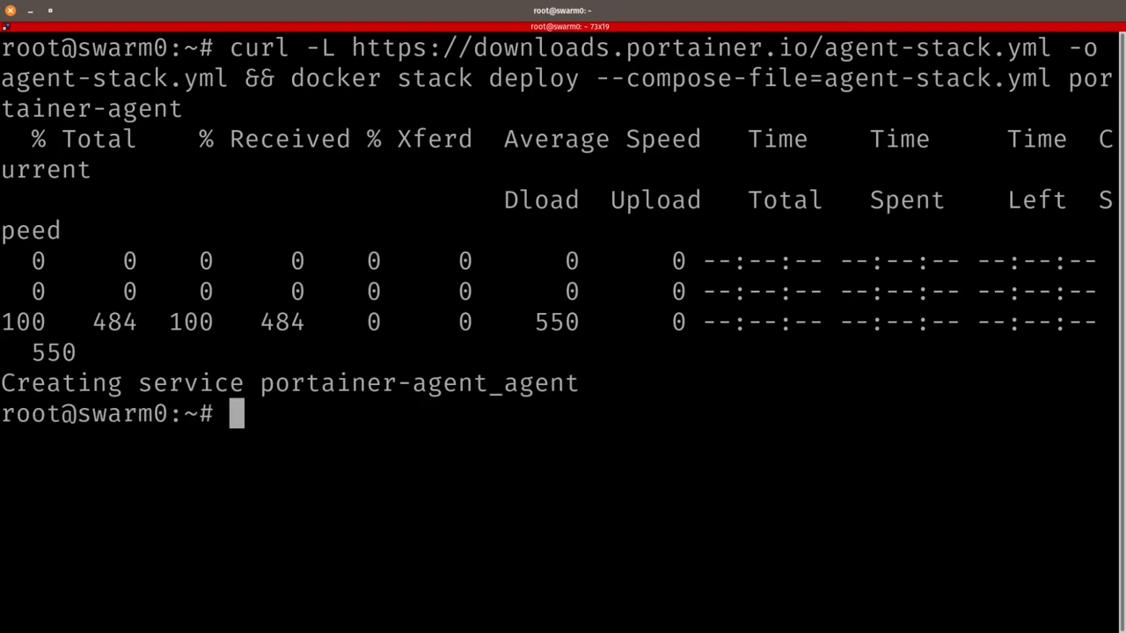
Step: Look for a TCP listener on port 9001 with ss -lnt piped to grep
type("n")
key("BackSpace")
type("ss -")
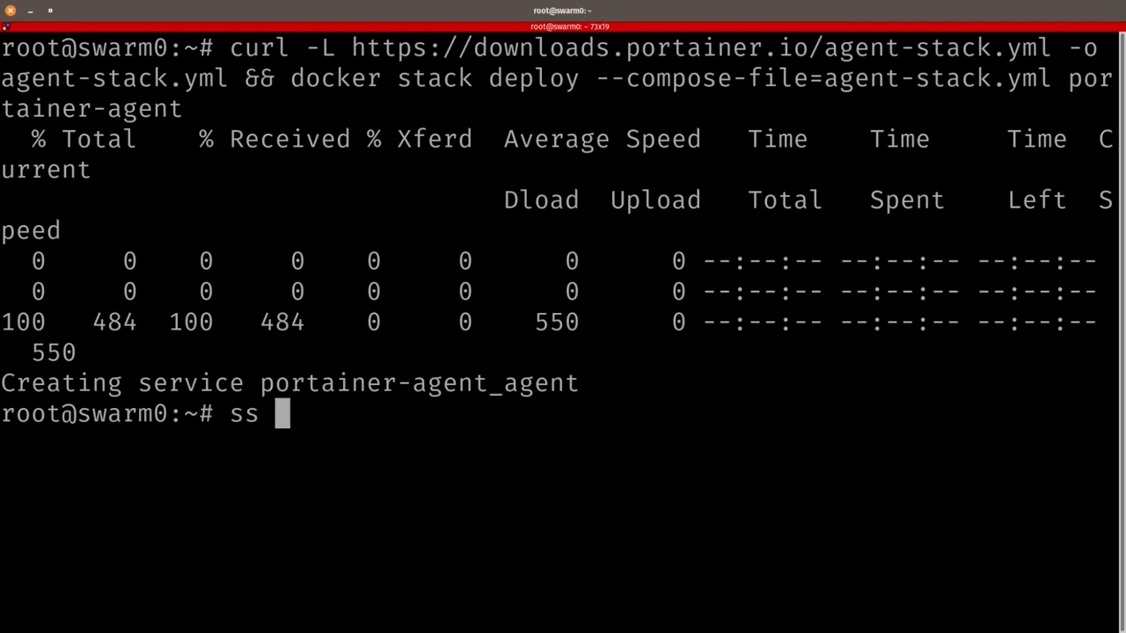
type("lnt ")
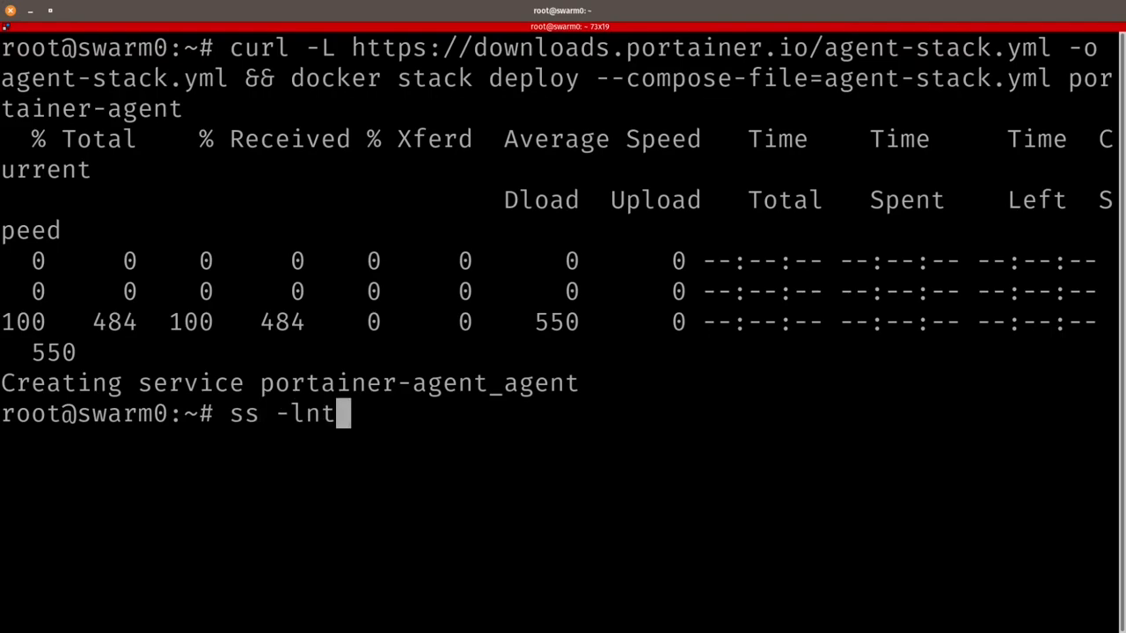
type("| gr")
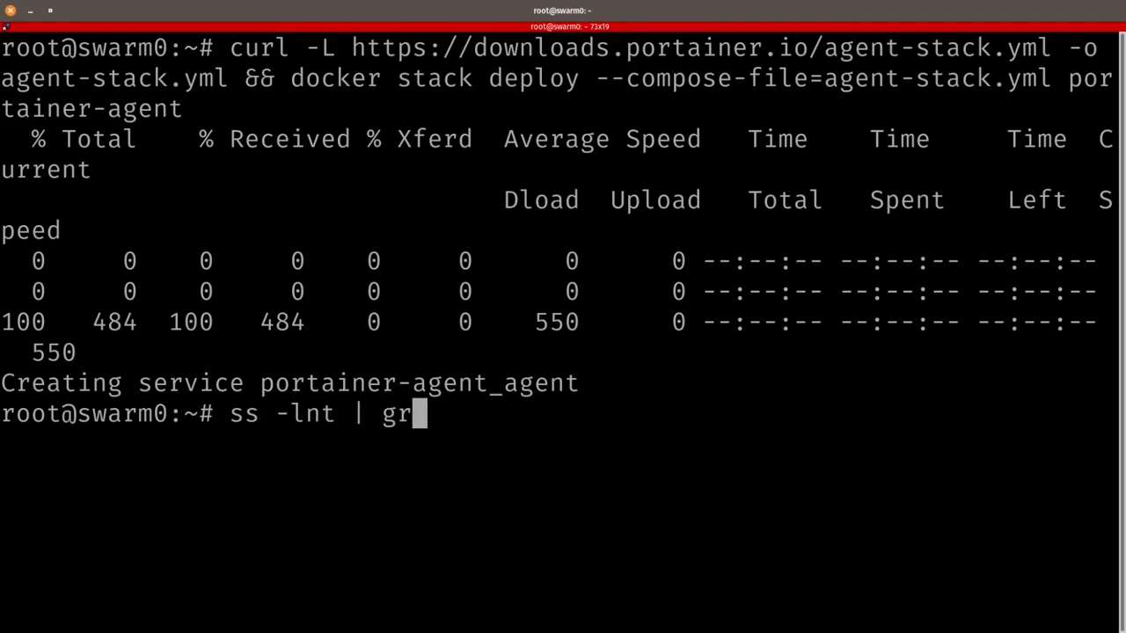
type("ep 9001")
key("Return")
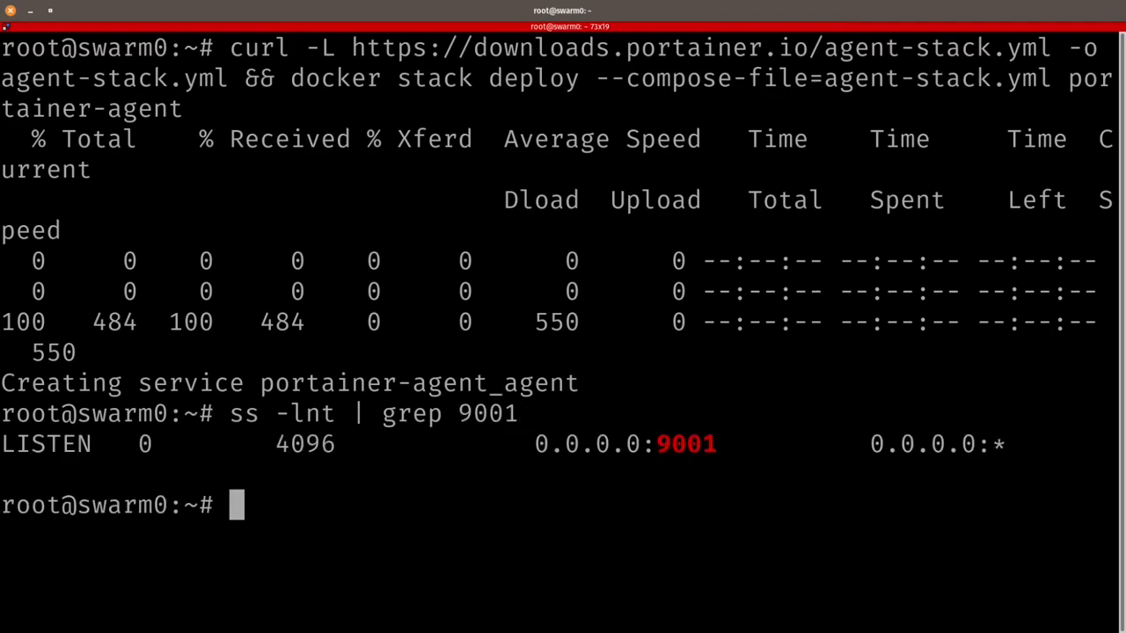
Step: Switch to Portainer and start a new agent endpoint named local docker swarm with the endpoint URL 10.51.1.170:9001
key("alt+Tab")
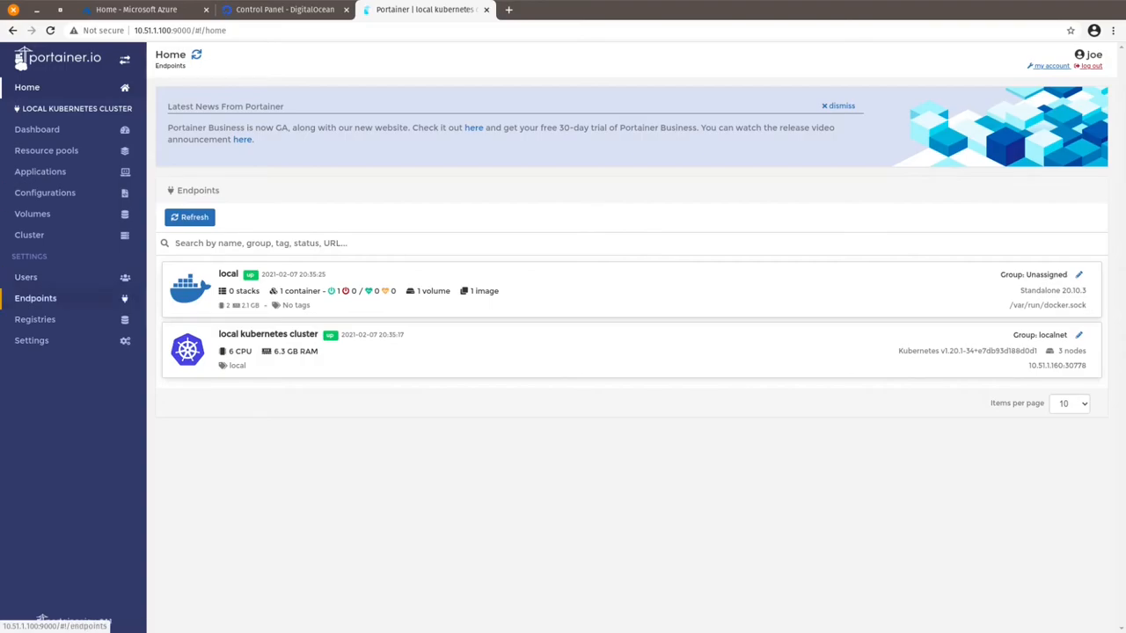
left_click(35, 298)
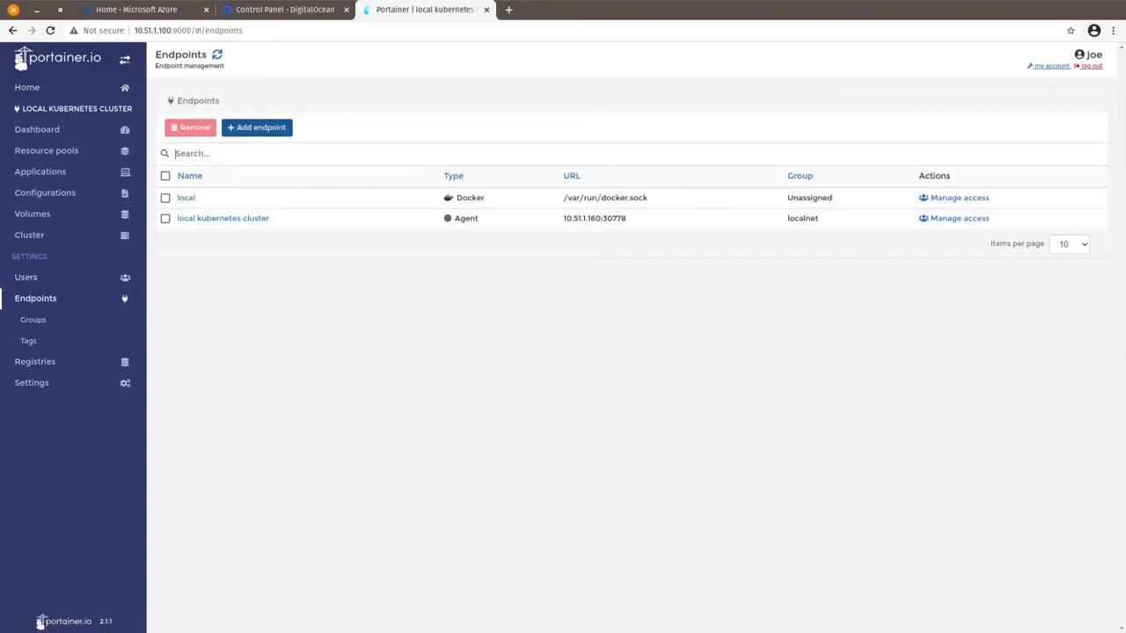
left_click(256, 128)
left_click(387, 370)
type("lo")
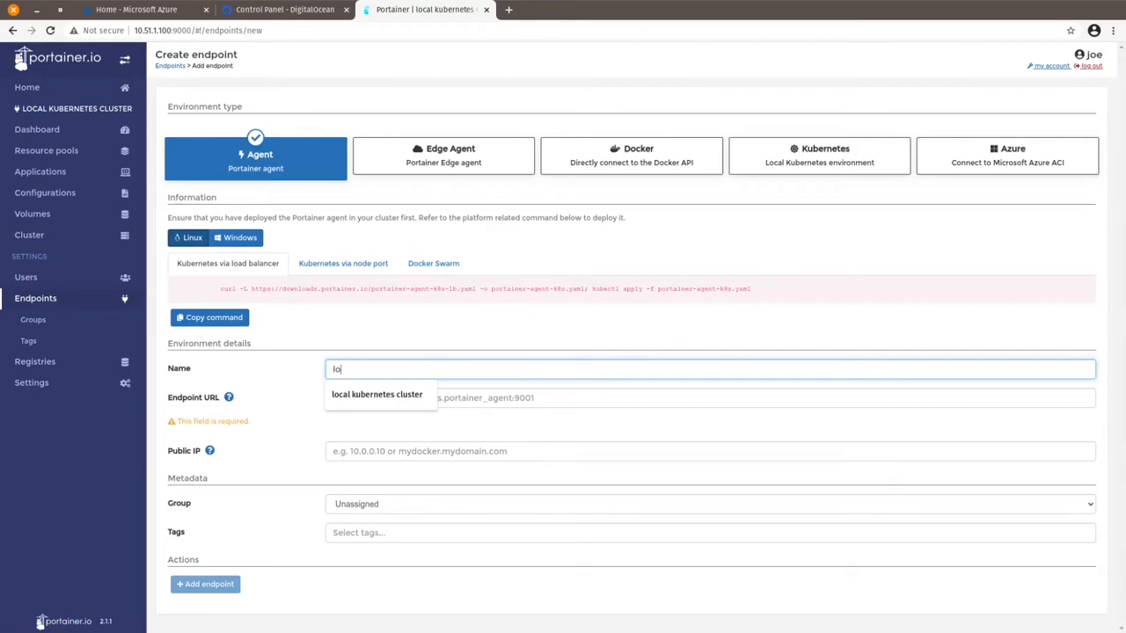
type("cal docker swarm")
key("Tab")
type("10.51.1170")
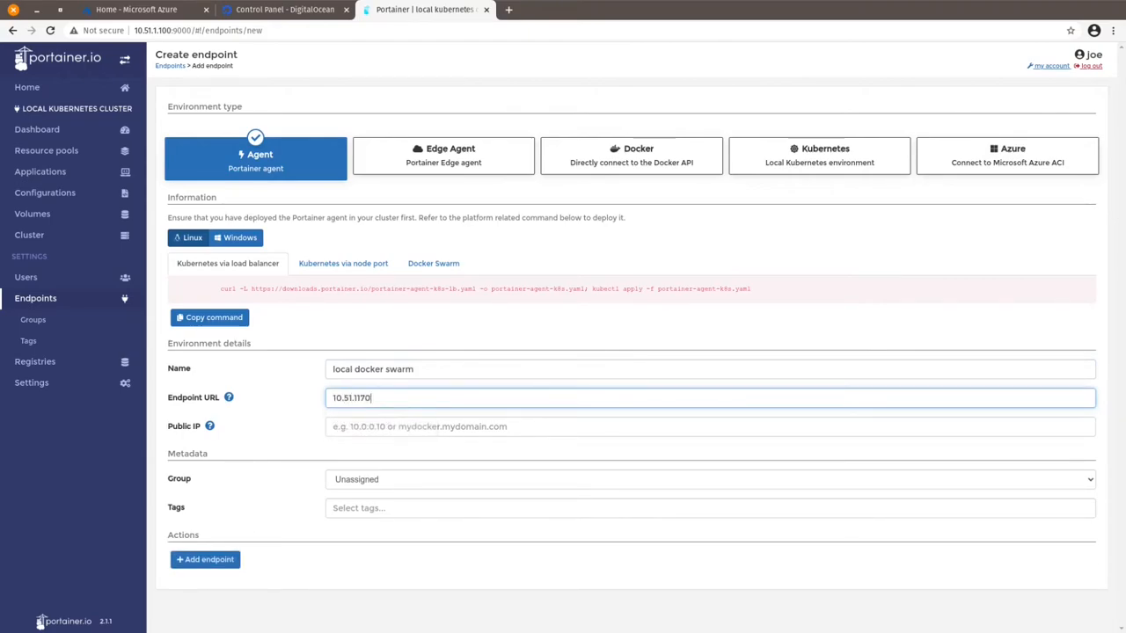
key("BackSpace")
key("BackSpace")
key("BackSpace")
type(".170:9001")
Step: Assign the endpoint to the group localnet with the tag local and add it
left_click(710, 480)
left_click(710, 506)
left_click(710, 508)
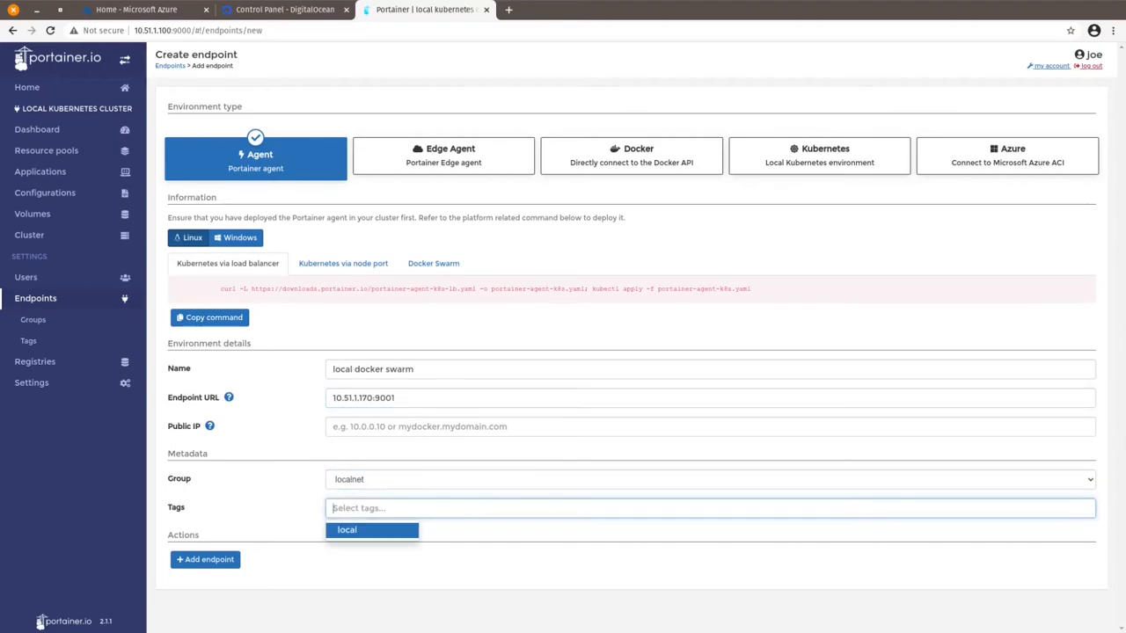
key("Return")
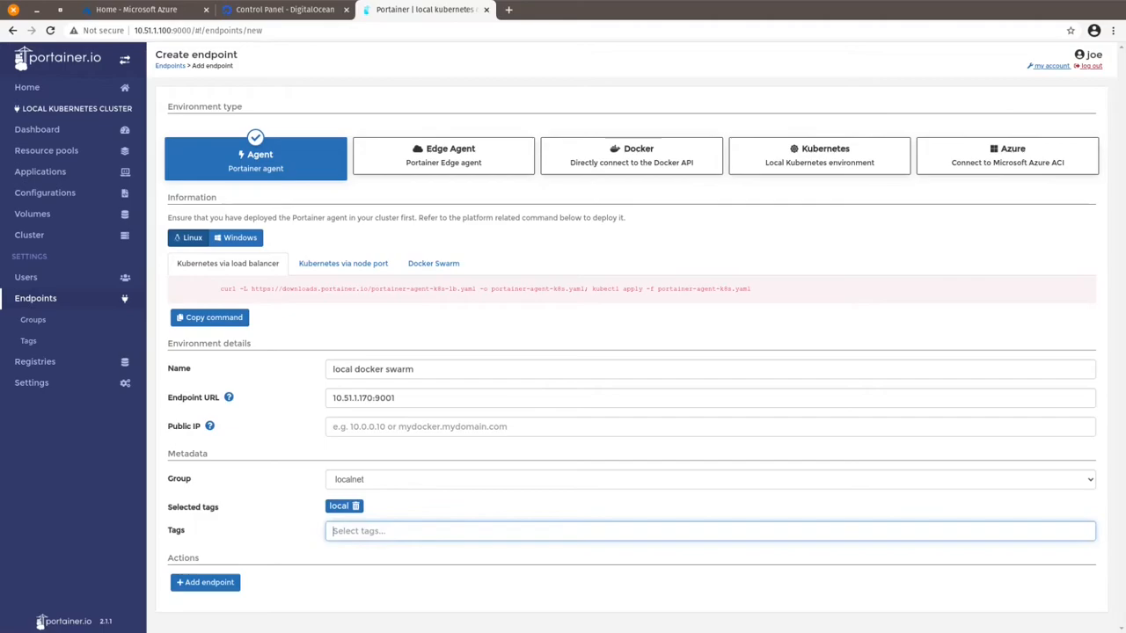
left_click(205, 583)
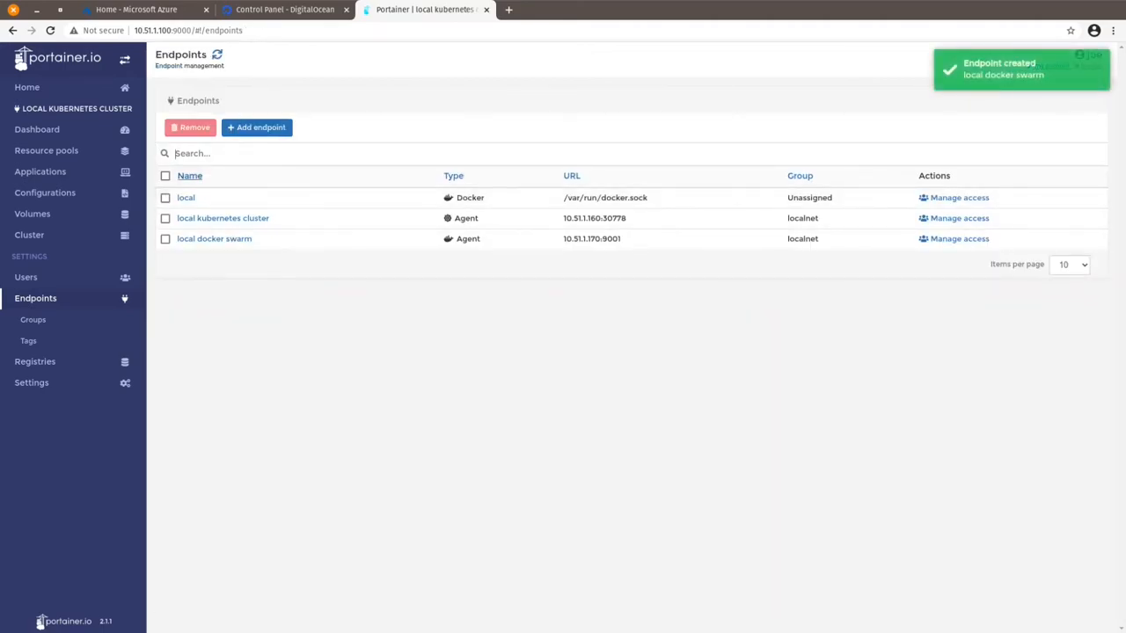
Step: Look over the local docker swarm endpoint's dashboard and return to the endpoint overview
left_click(26, 88)
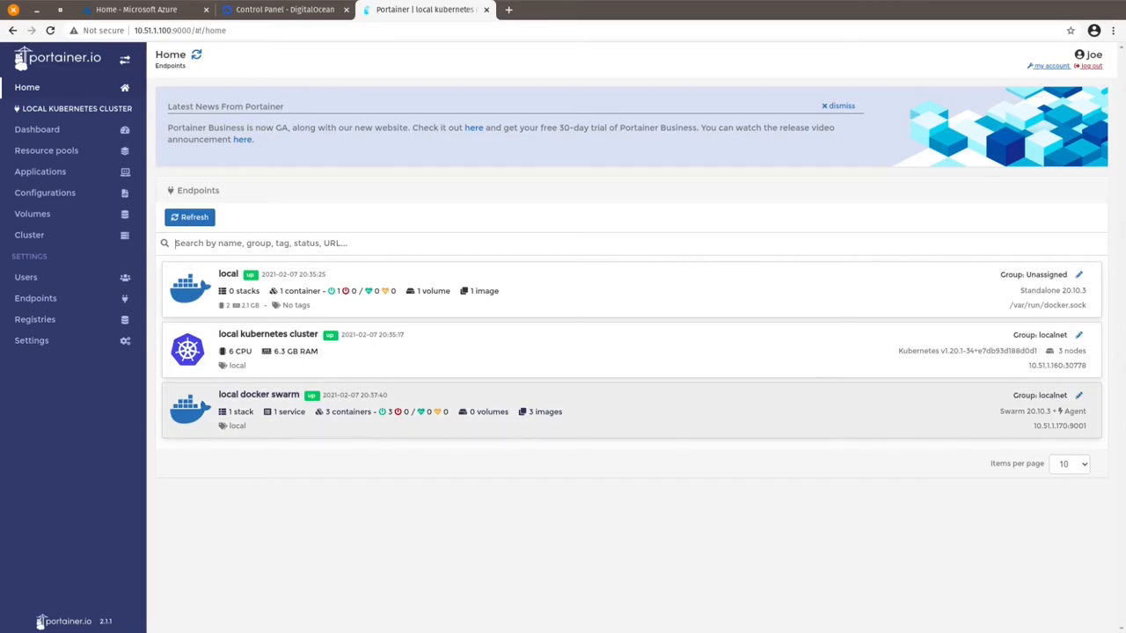
left_click(259, 395)
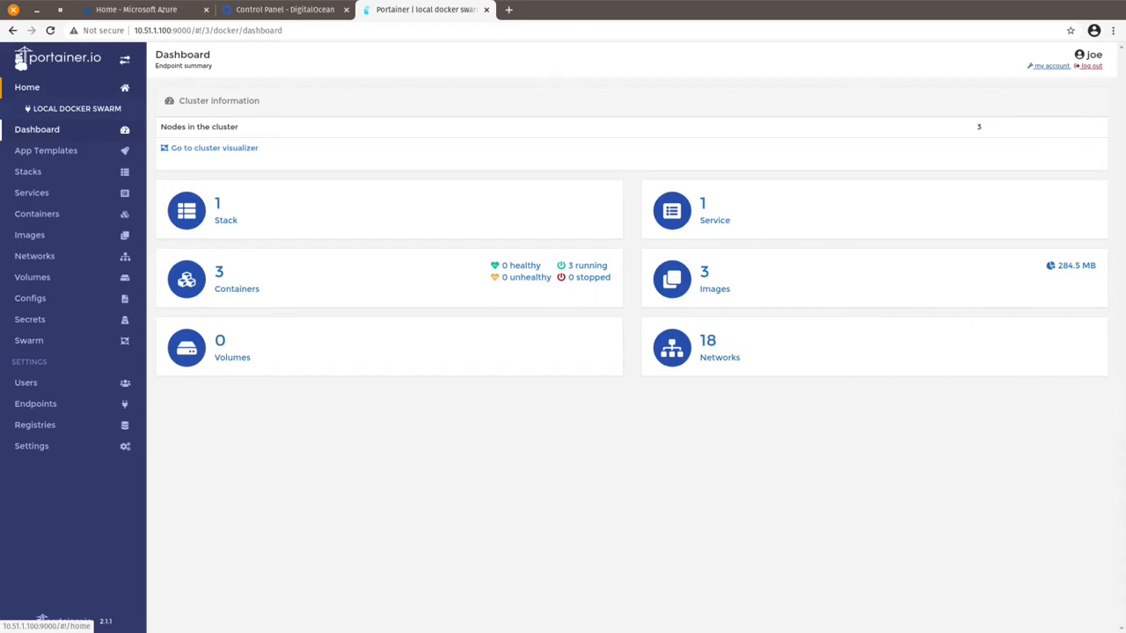
left_click(35, 87)
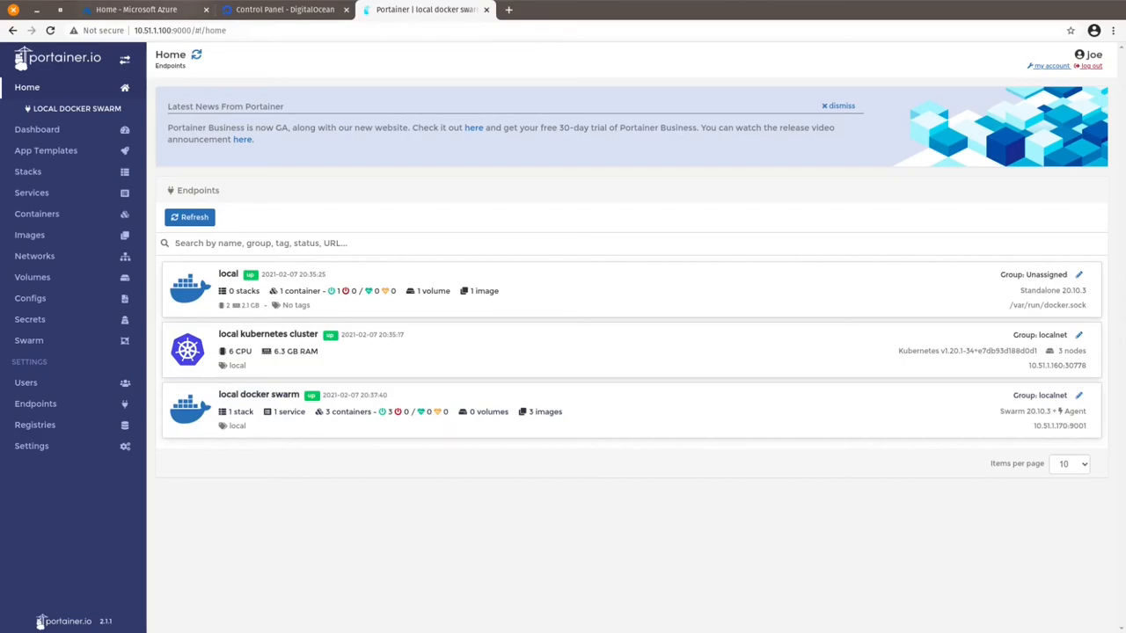
Step: Open Cloud Shell in the Azure portal and run az aks get-credentials --resource-group portainer-endpoint-demo --name portainerEndpointDemo
left_click(137, 10)
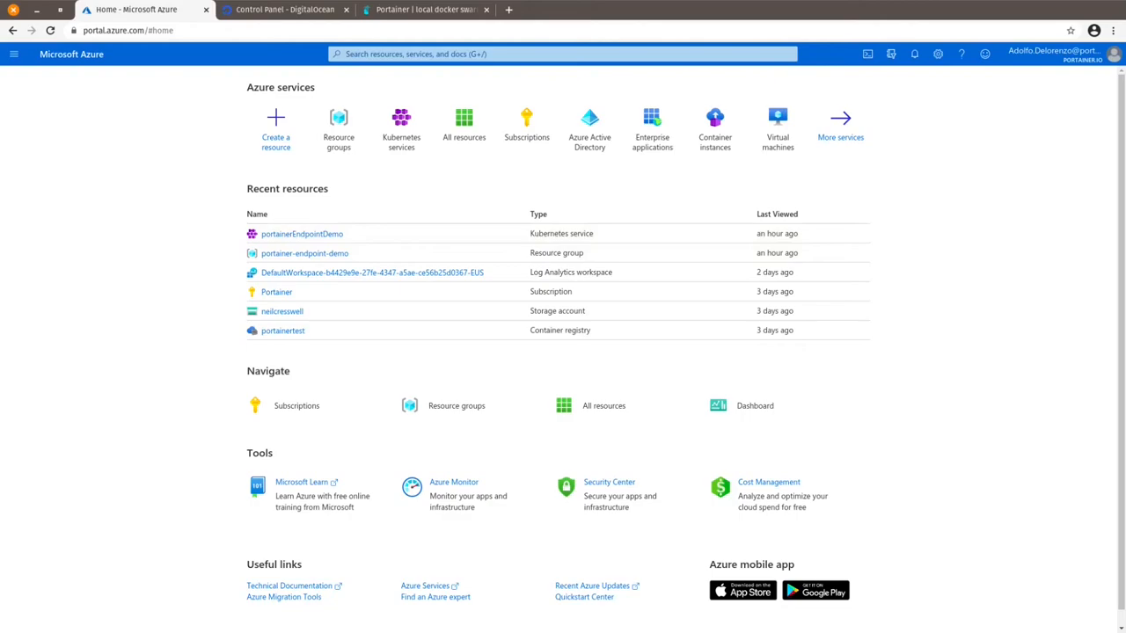
left_click(867, 54)
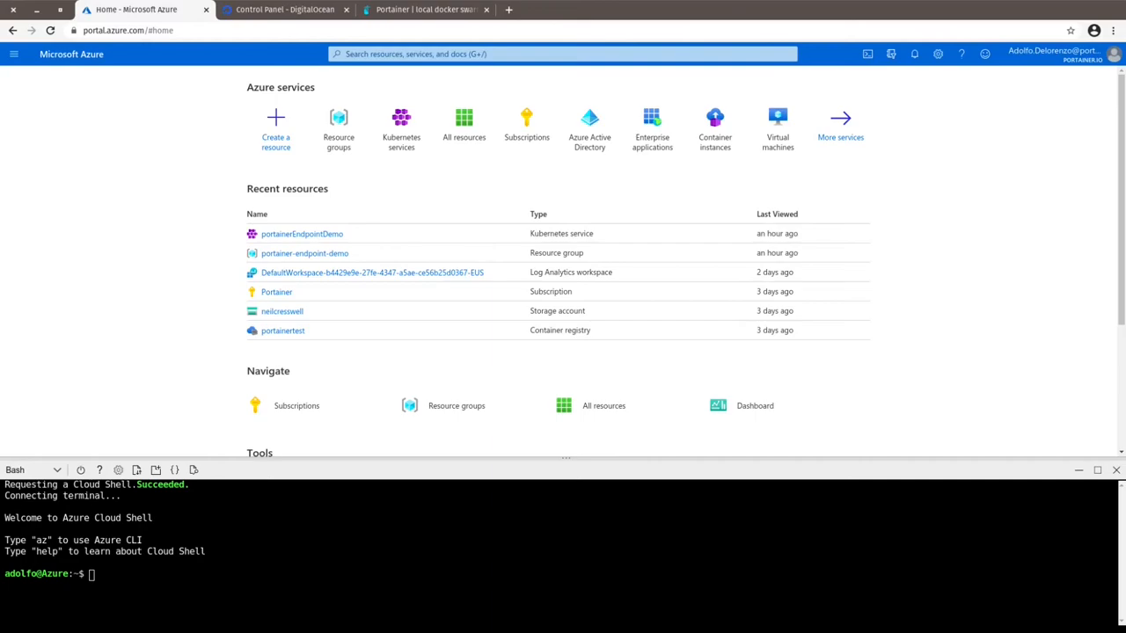
right_click(615, 526)
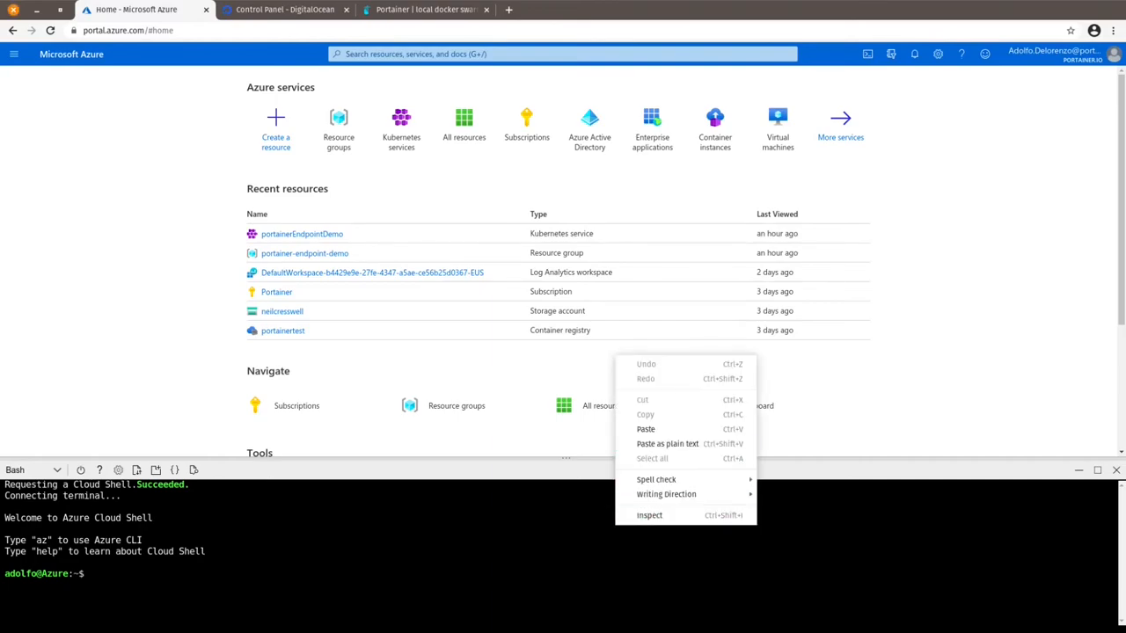
left_click(650, 431)
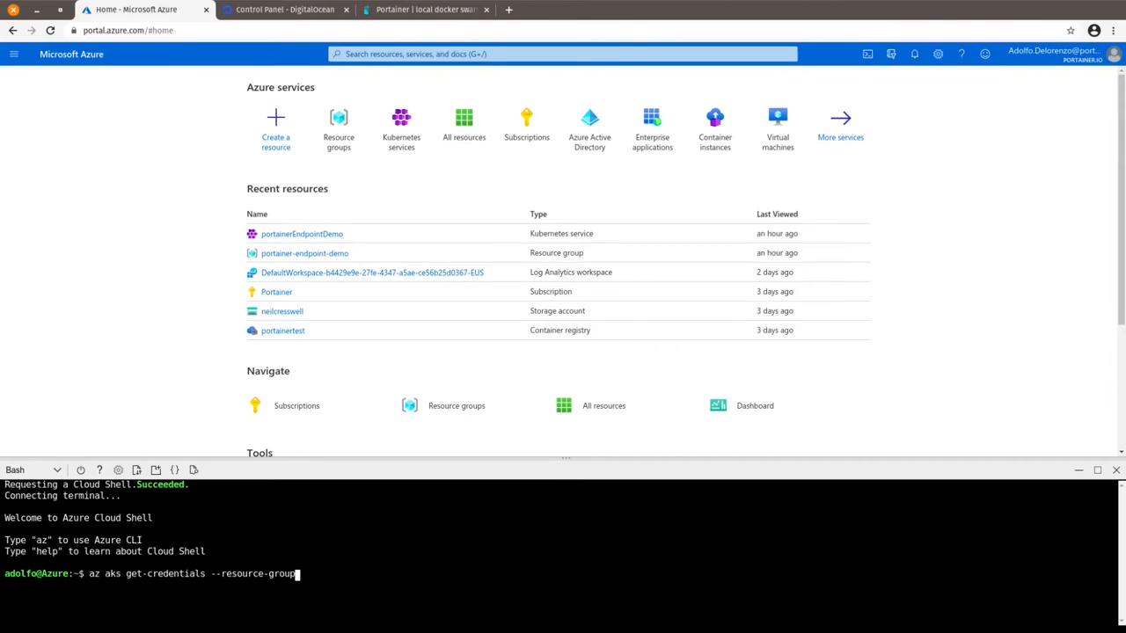
type("portainer-edn")
key("BackSpace")
key("BackSpace")
key("BackSpace")
type("endporin")
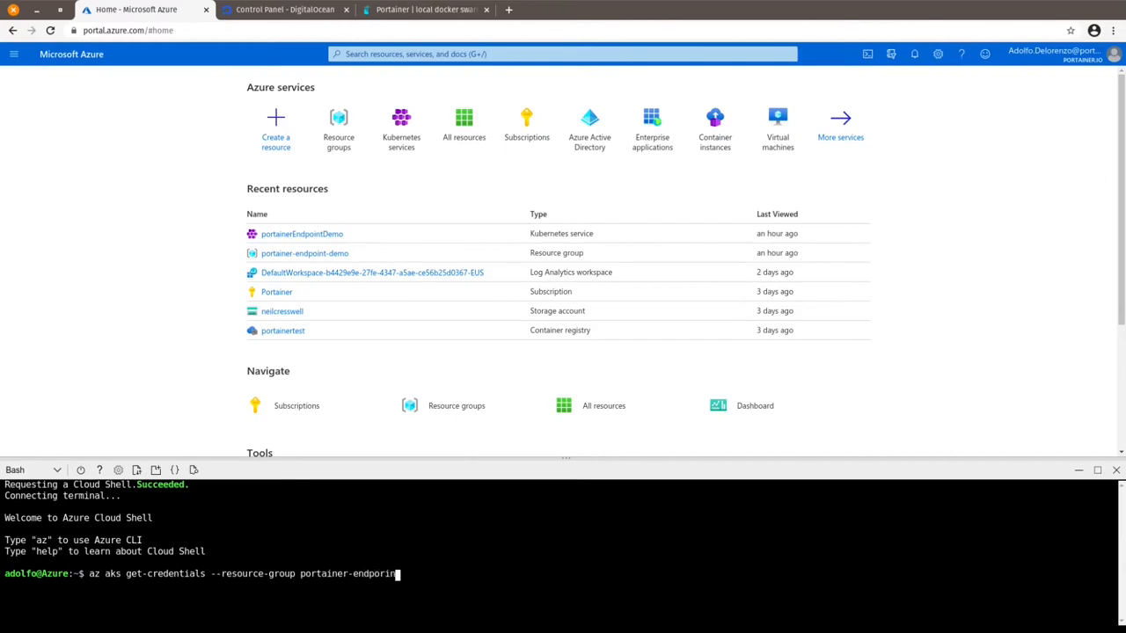
key("BackSpace")
key("BackSpace")
key("BackSpace")
key("BackSpace")
type("oint-demo --name portainerEndpointDemo")
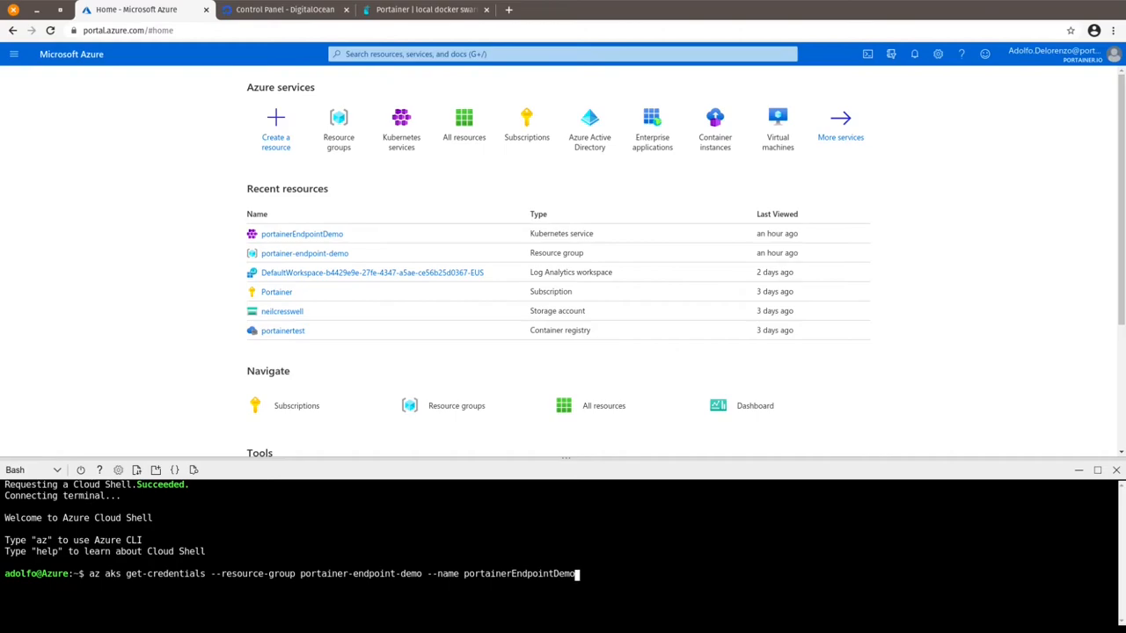
key("Return")
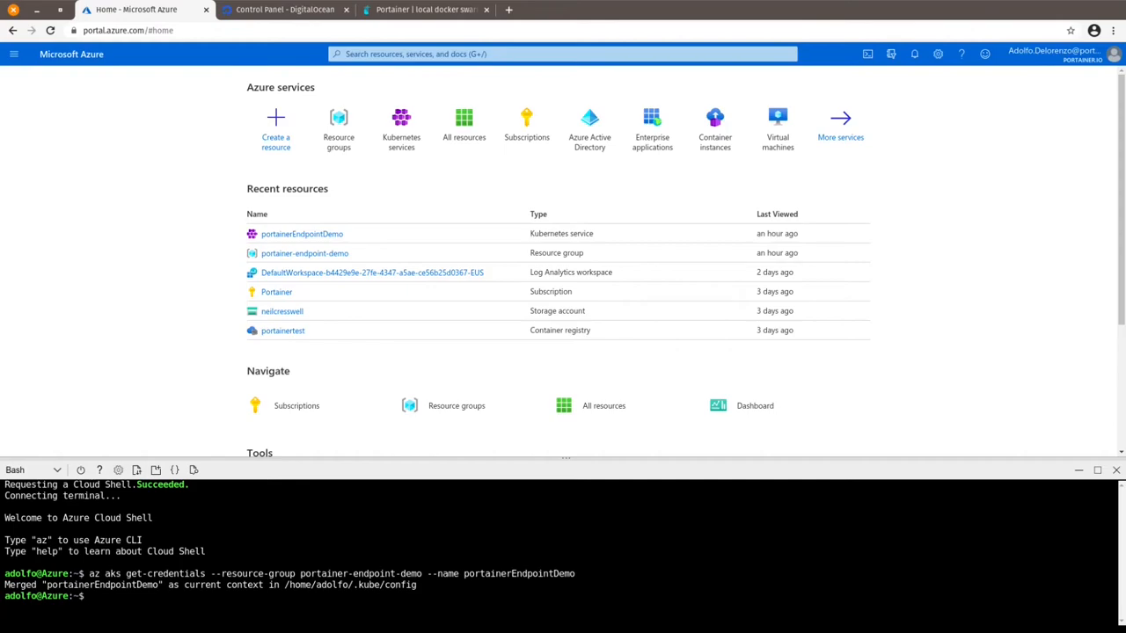
key("alt+Tab")
key("alt+Tab")
right_click(588, 341)
left_click(618, 417)
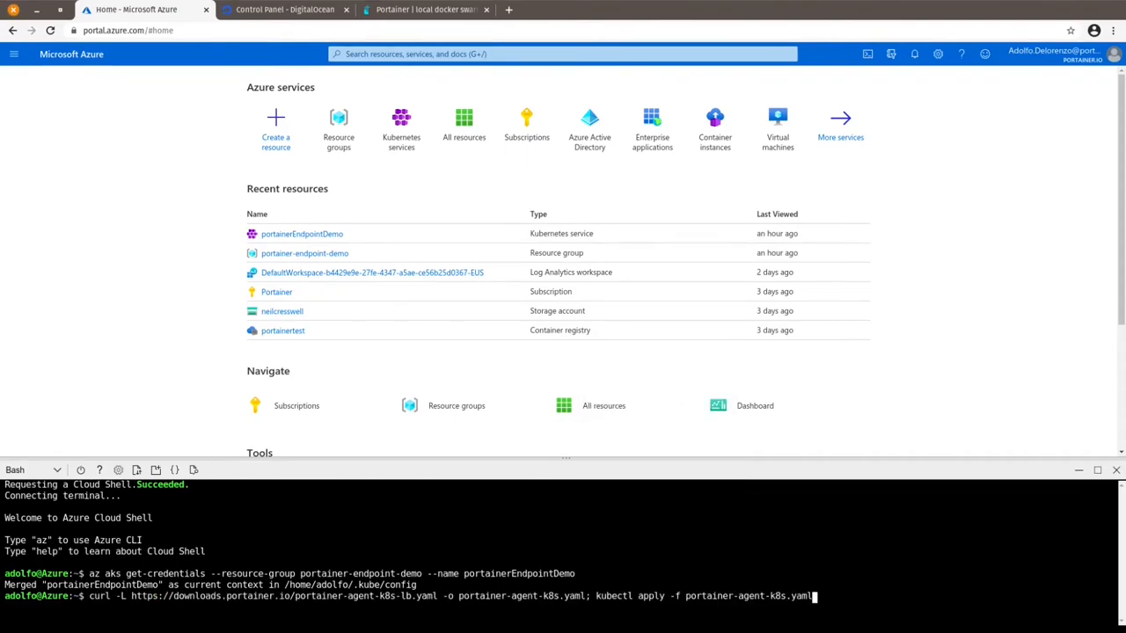
key("Return")
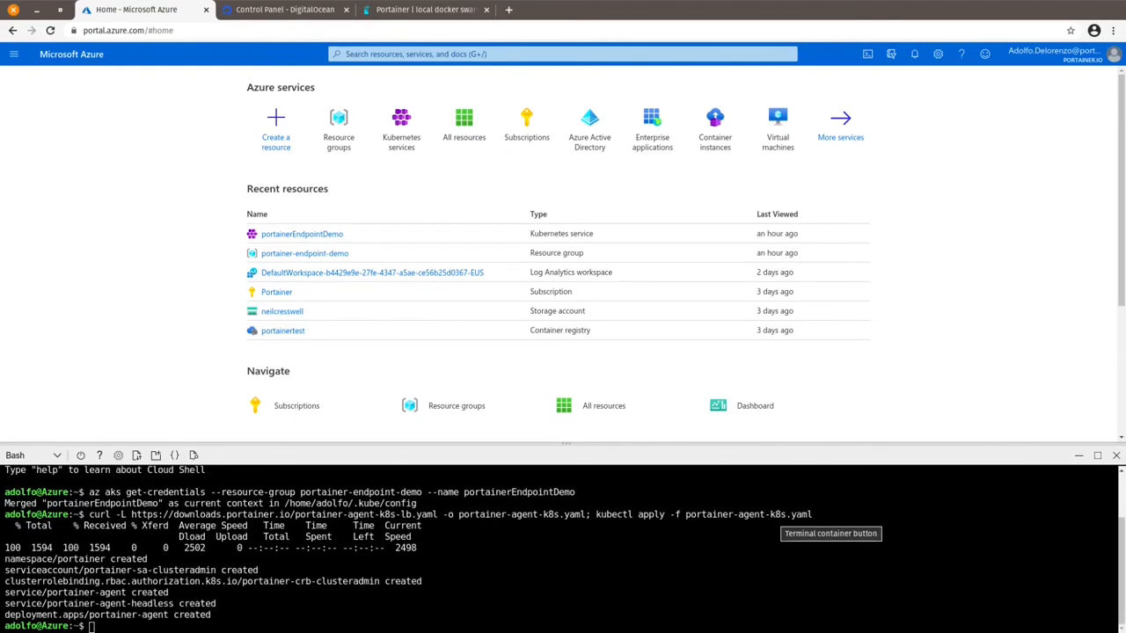
Step: Check the agent pod's status twice with kubectl get pods --namespace=portainer, and close Cloud Shell
right_click(582, 407)
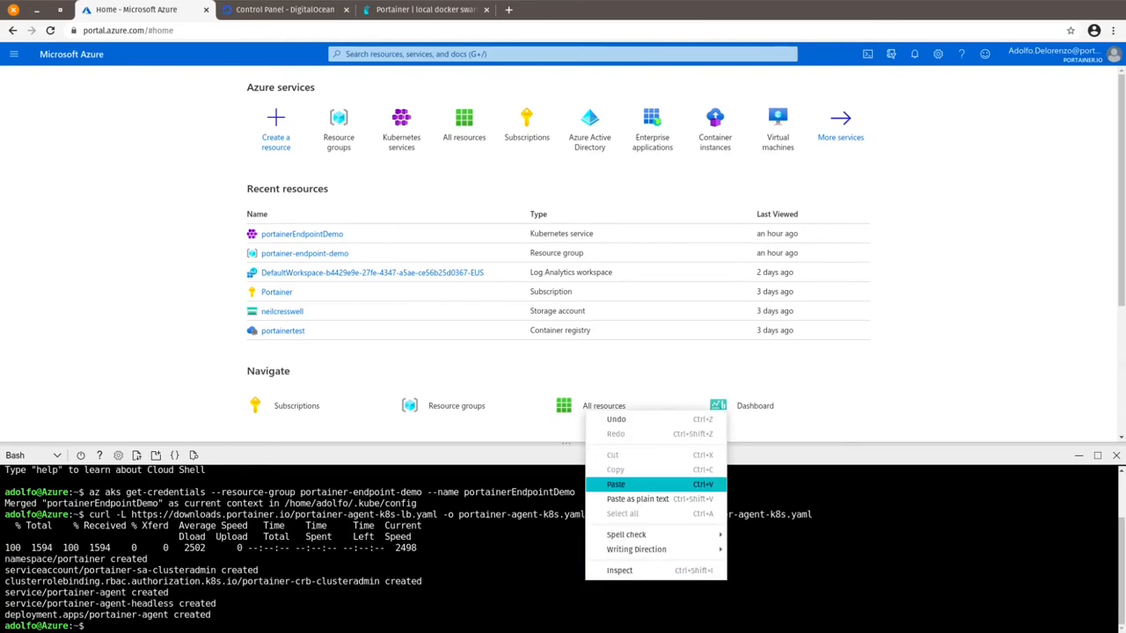
left_click(656, 485)
key("Return")
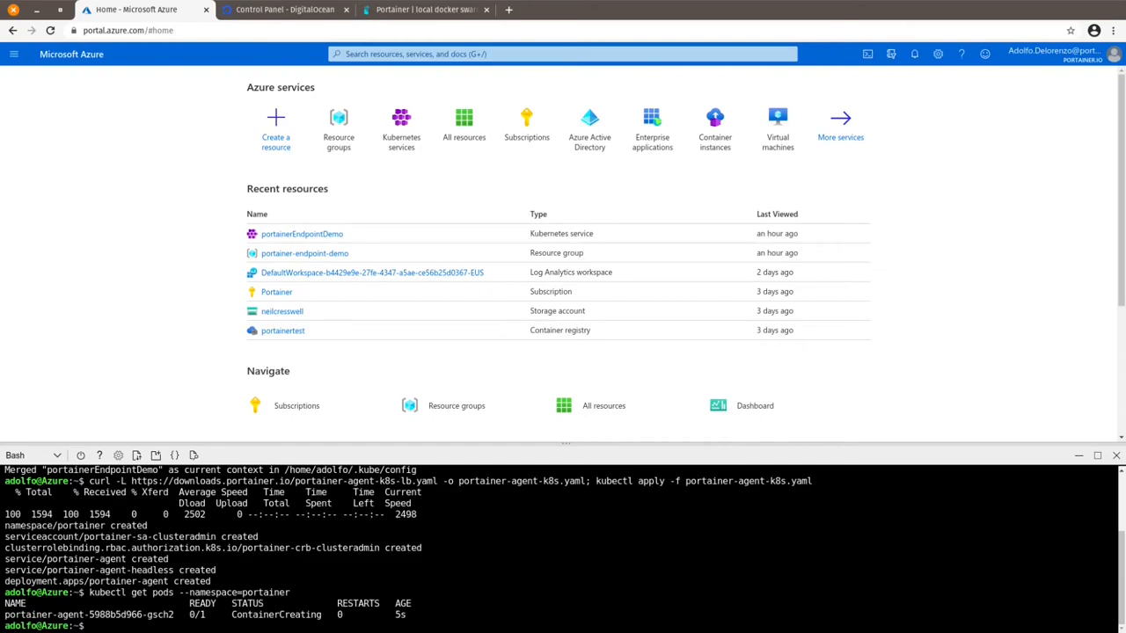
key("Up")
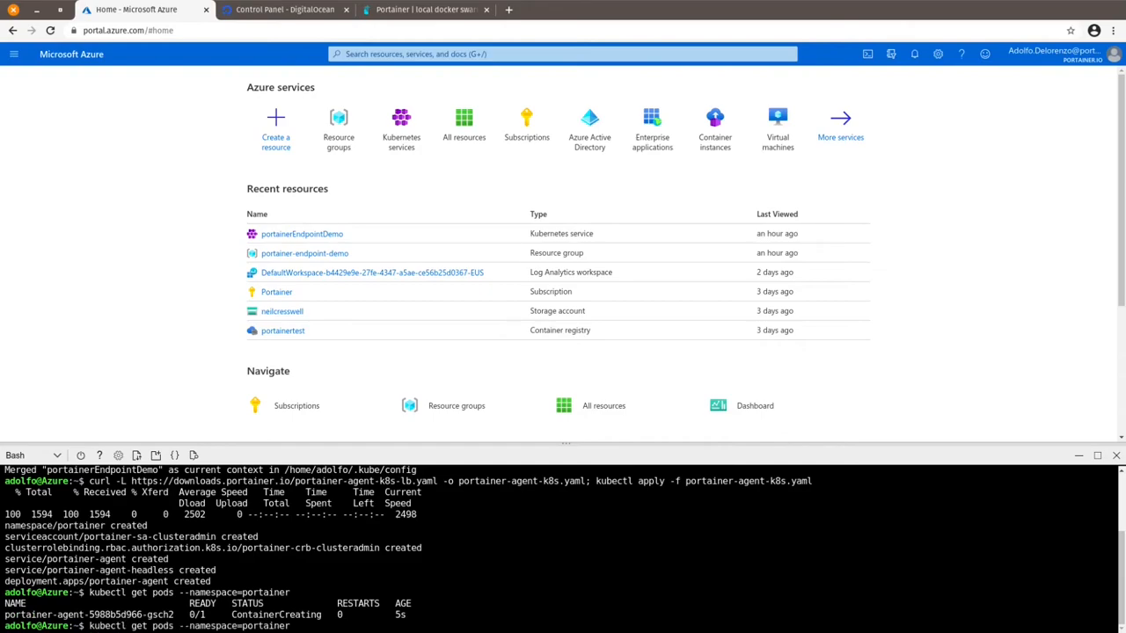
key("Return")
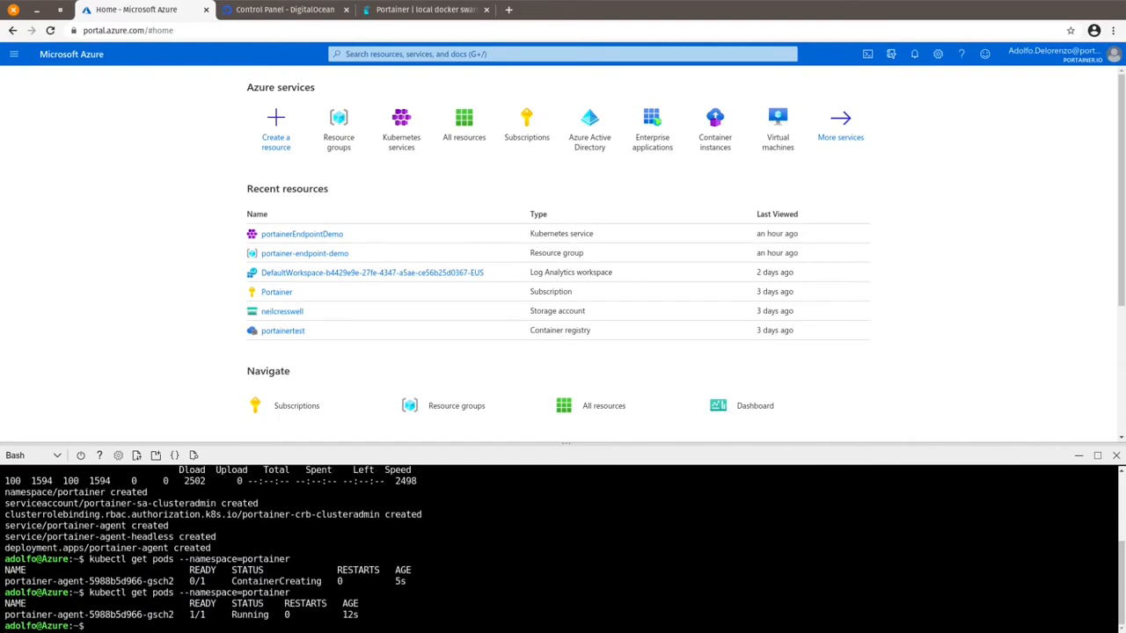
left_click(868, 55)
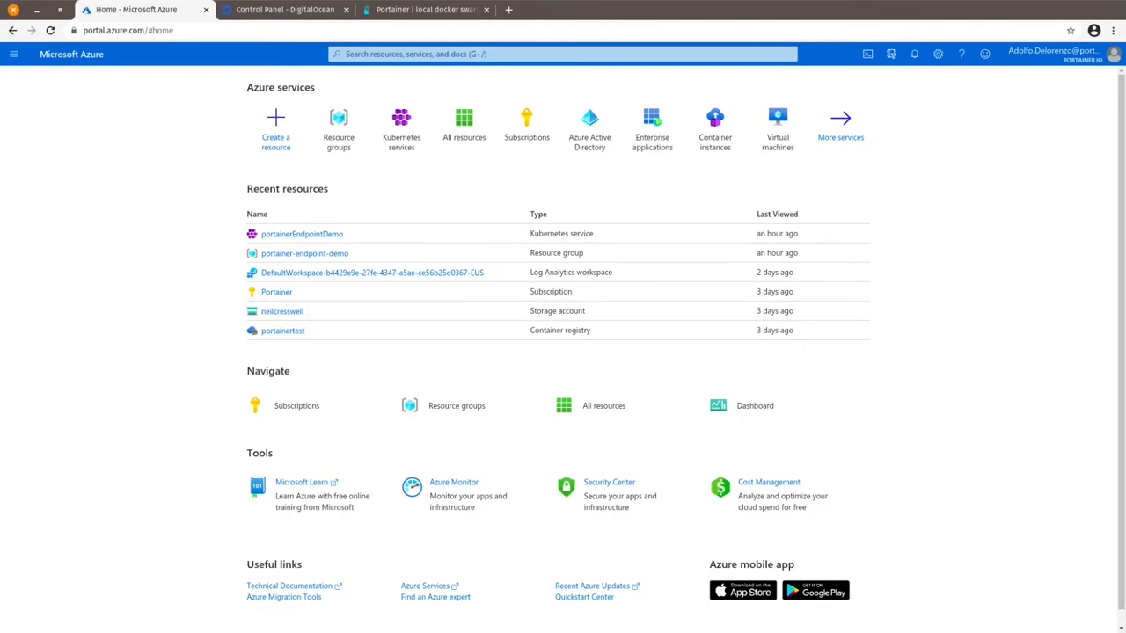
Step: Open the services and ingresses of the Kubernetes service portainerEndpointDemo
mouse_move(401, 128)
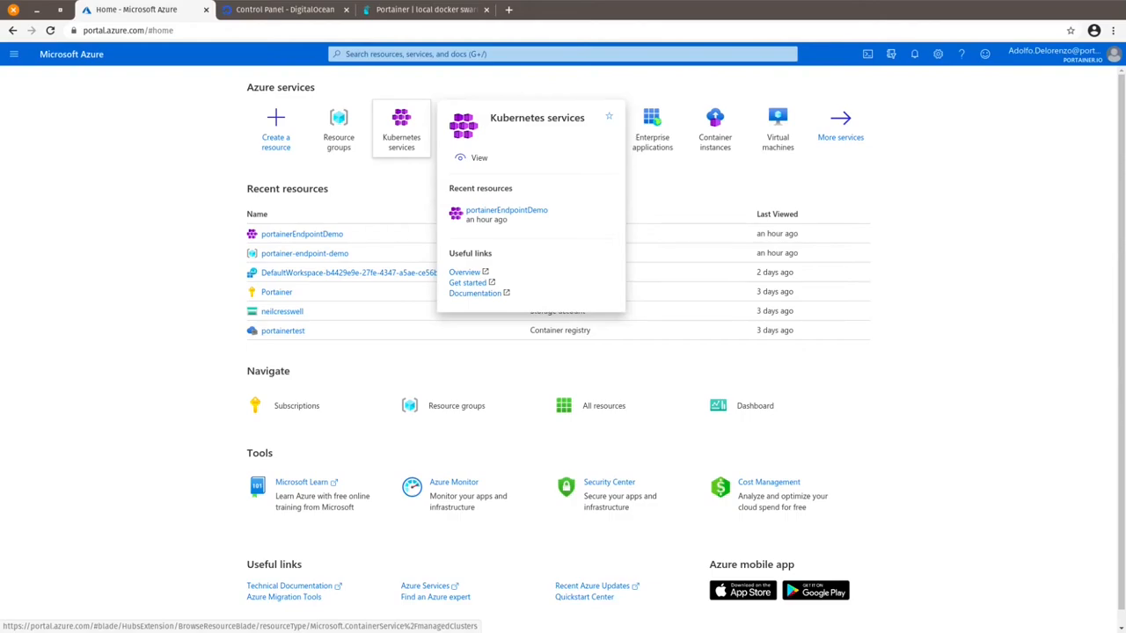
left_click(401, 128)
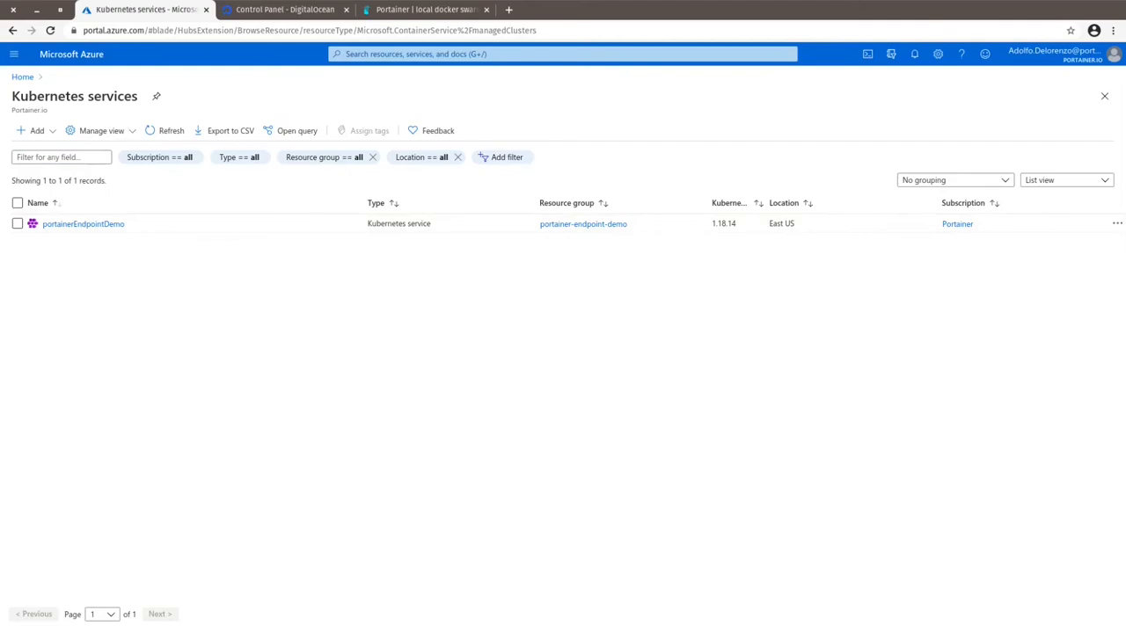
left_click(82, 224)
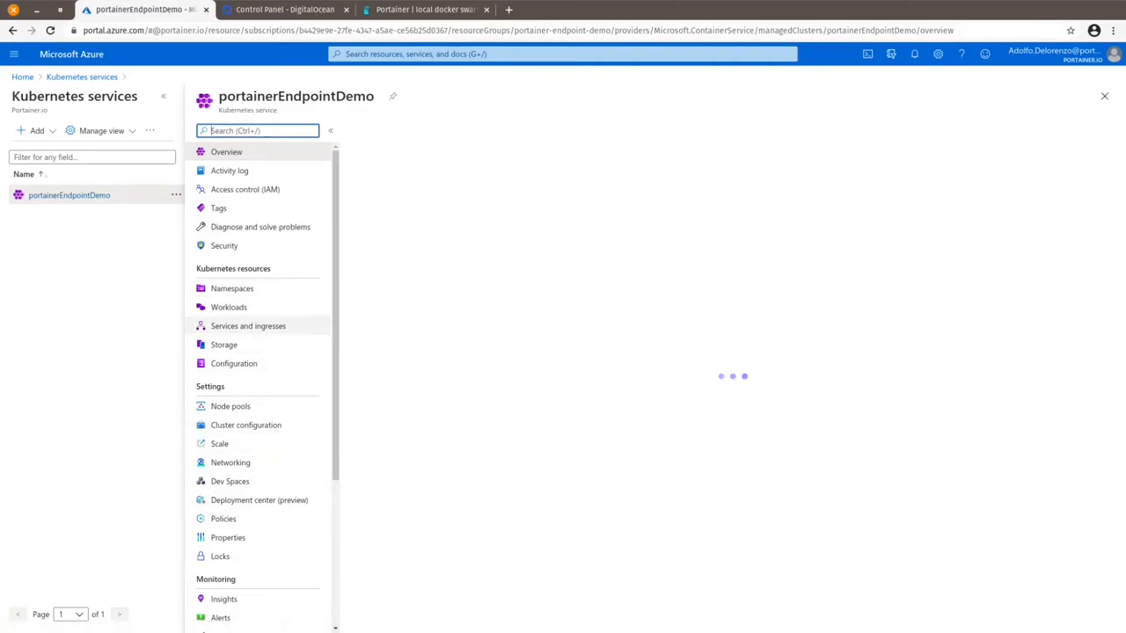
left_click(248, 325)
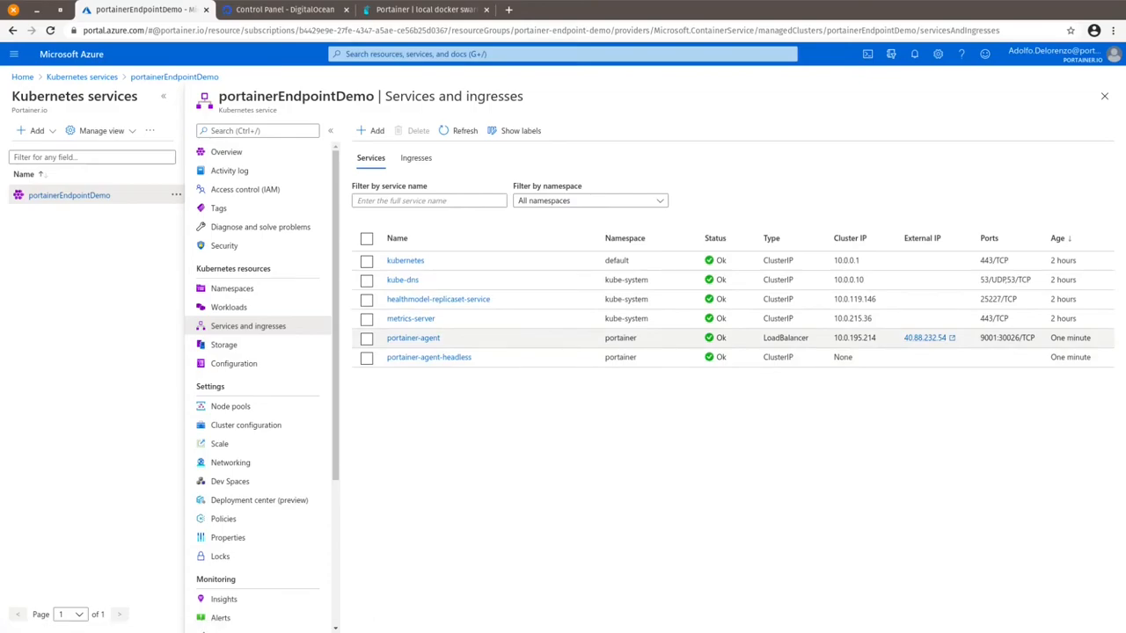
left_click(926, 338)
left_click(925, 338)
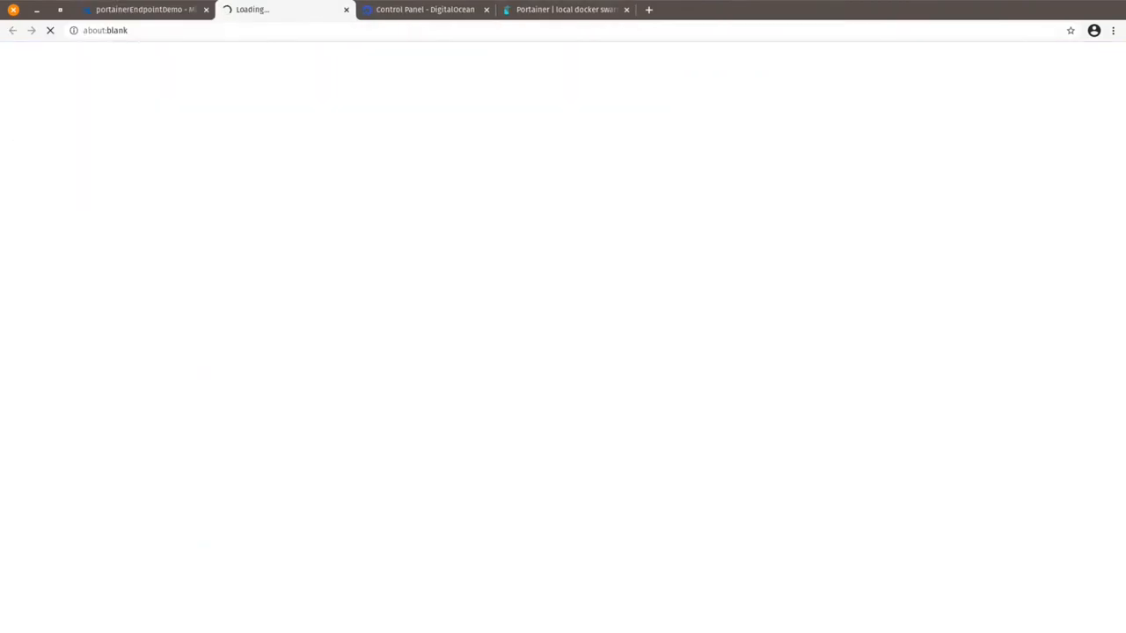
left_click(345, 9)
Step: Copy the link address of the portainer-agent load balancer's external IP
right_click(915, 338)
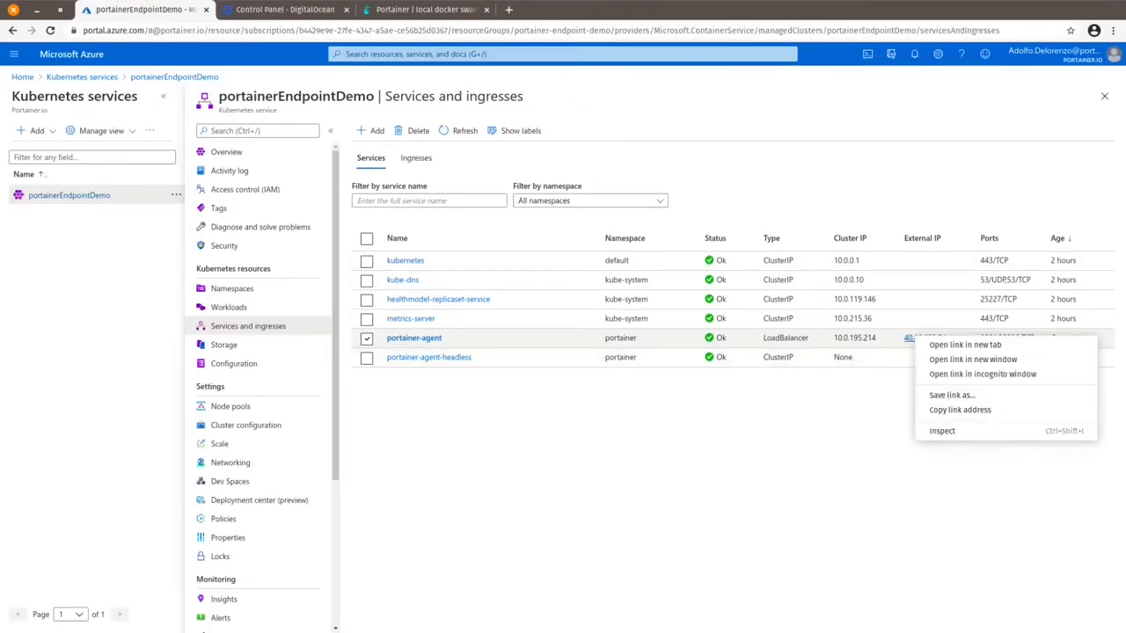
left_click(959, 410)
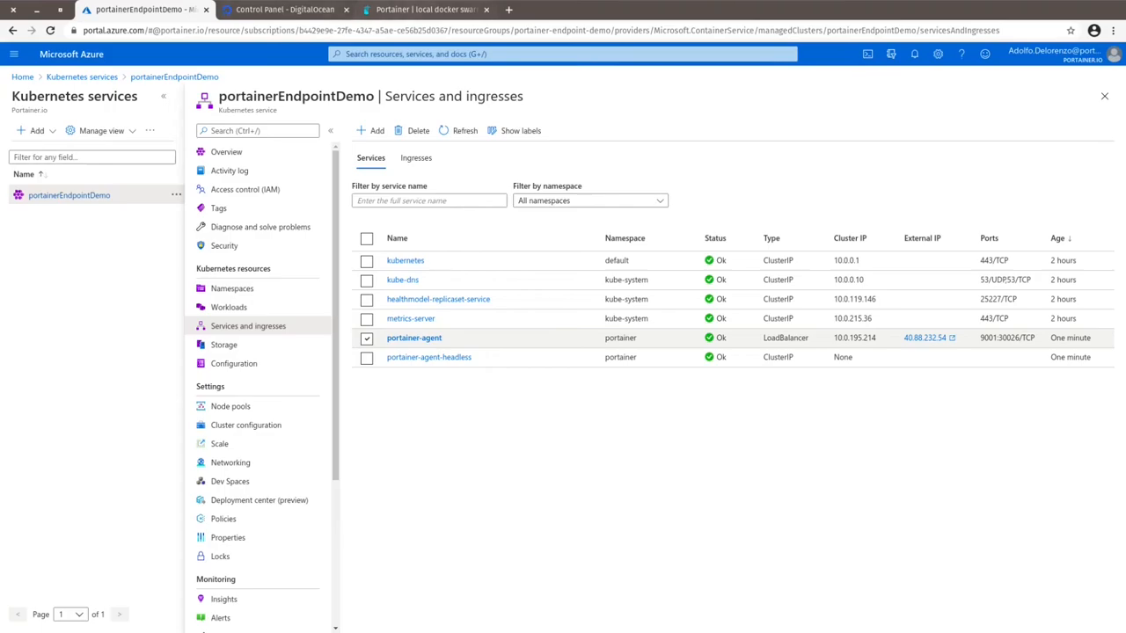
Step: Switch to Portainer and begin a new agent endpoint named "remote aks kubernetes cluster"
left_click(426, 9)
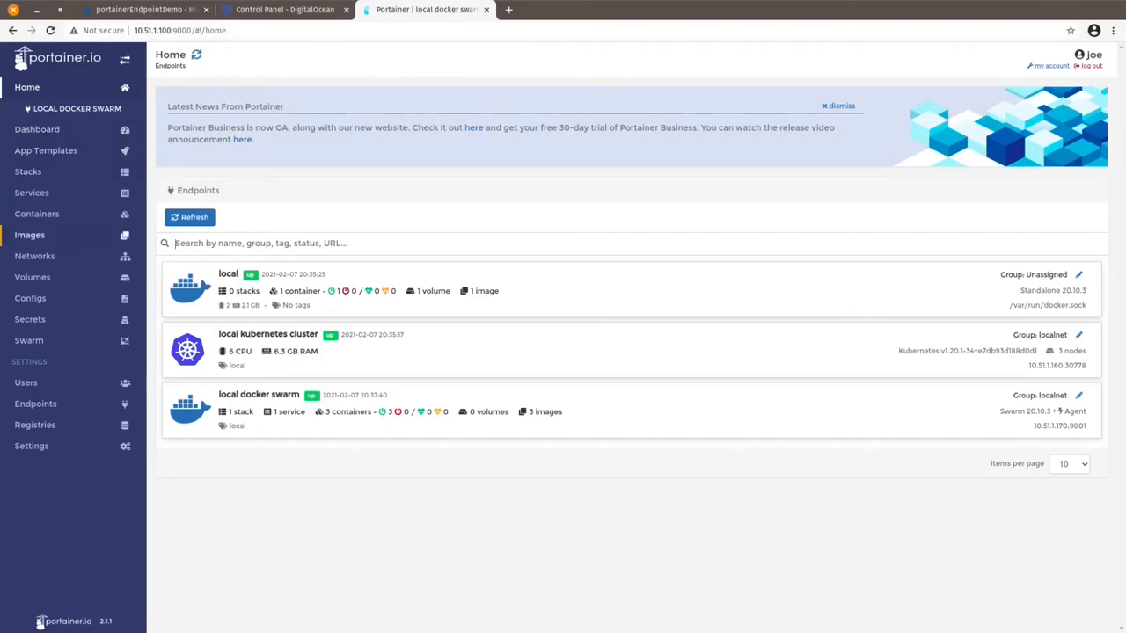
left_click(40, 404)
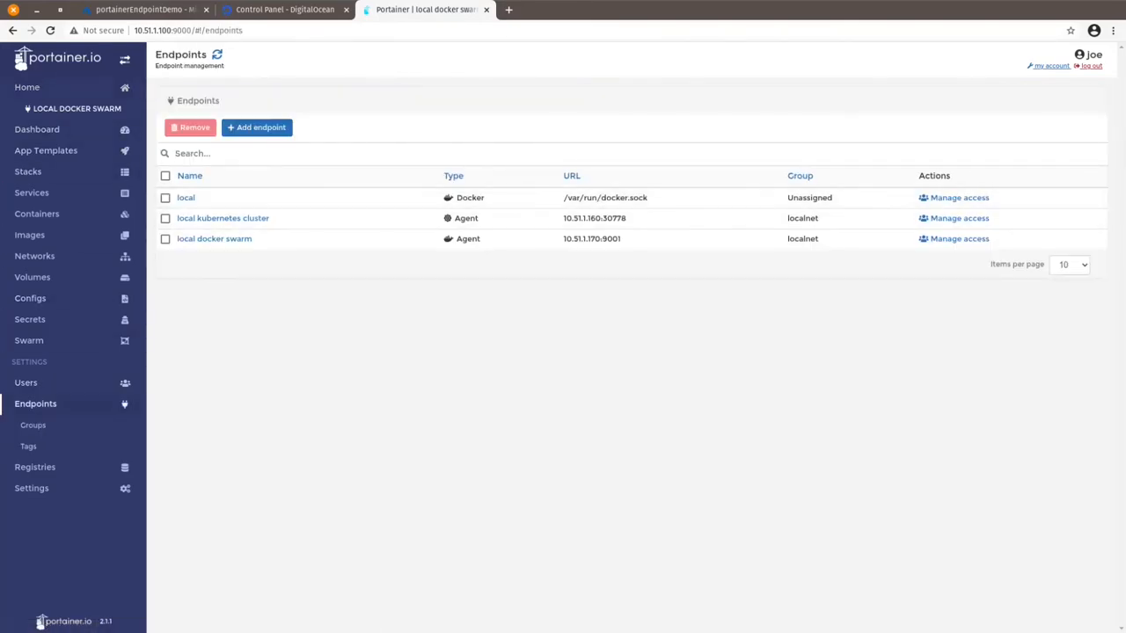
left_click(258, 128)
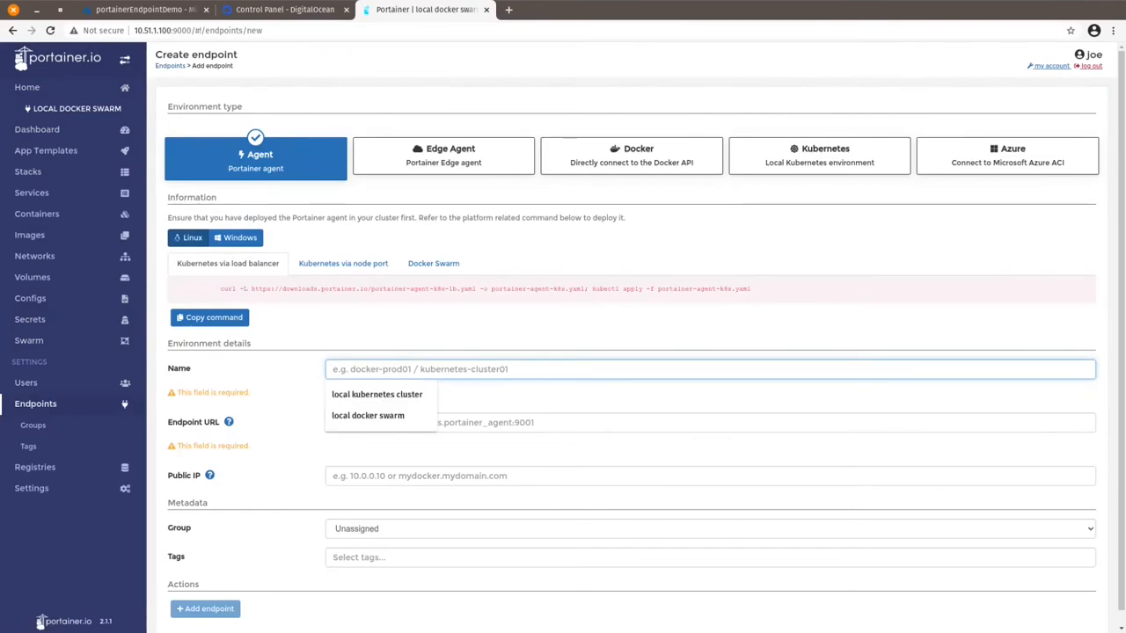
type("remote aks ")
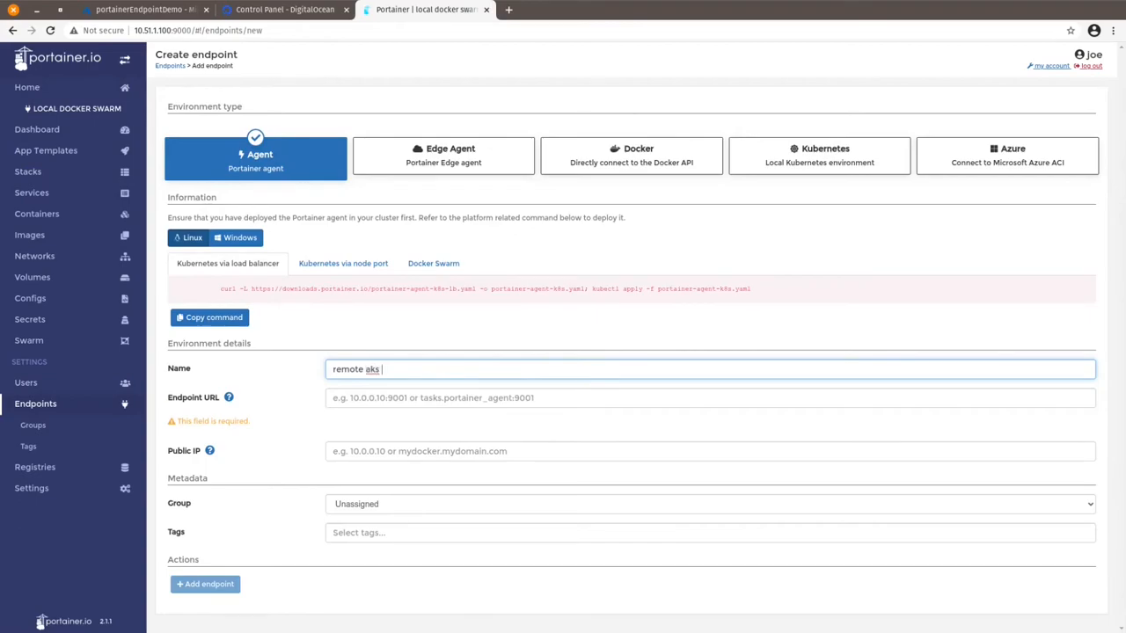
type("kubernetes cluster")
key("Tab")
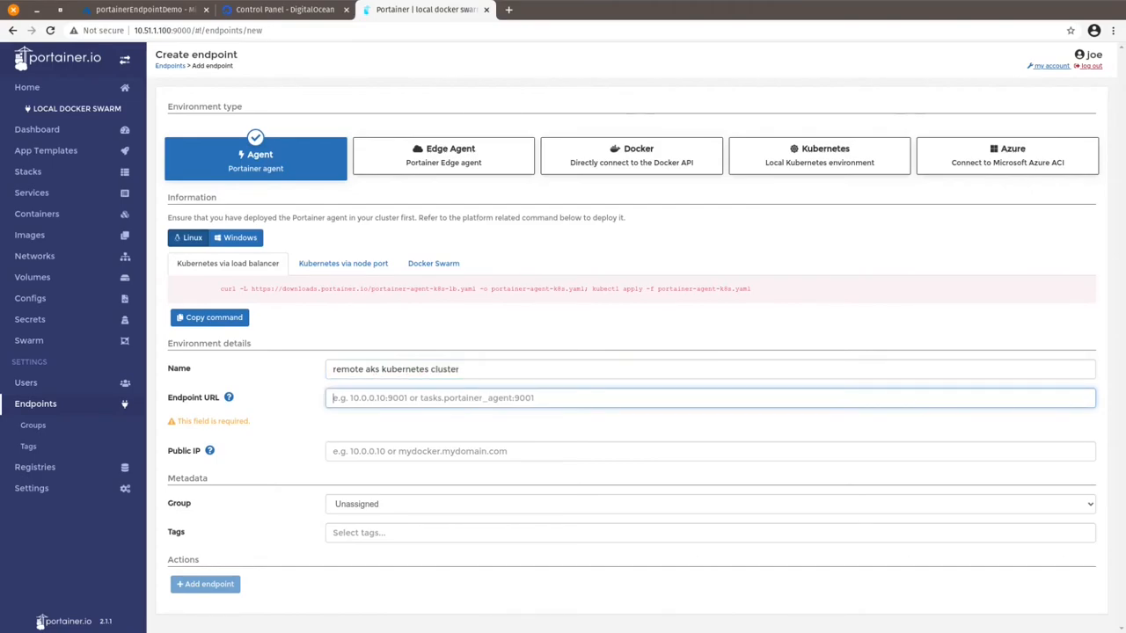
Step: Set the endpoint URL to 40.88.232.54:9001 and assign the endpoint to the remotenet group
type("40.88.232.54")
type(":9001")
key("Tab")
key("Tab")
key("space")
key("Down")
key("Down")
key("Return")
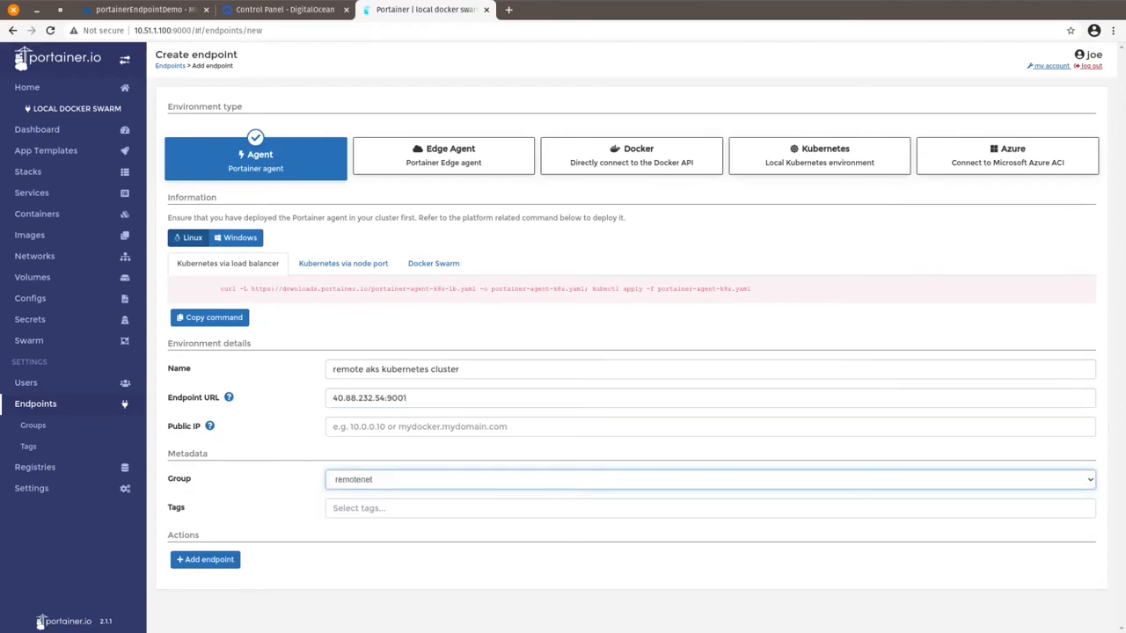
Step: Create the tag "remote" for the endpoint and add the endpoint
key("Tab")
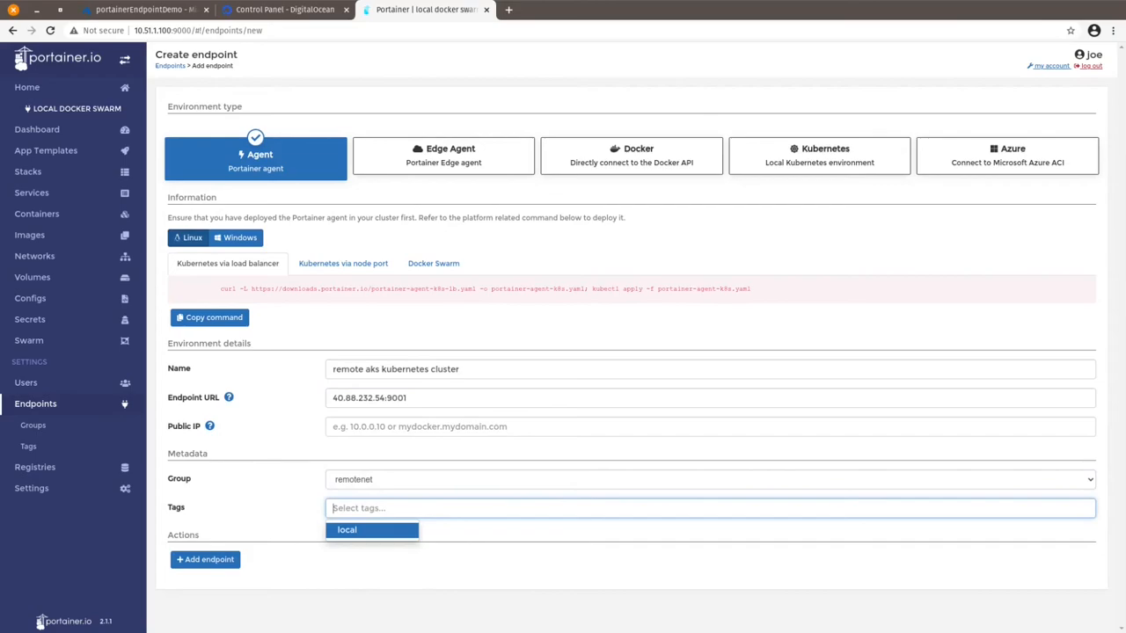
type("remote")
key("Return")
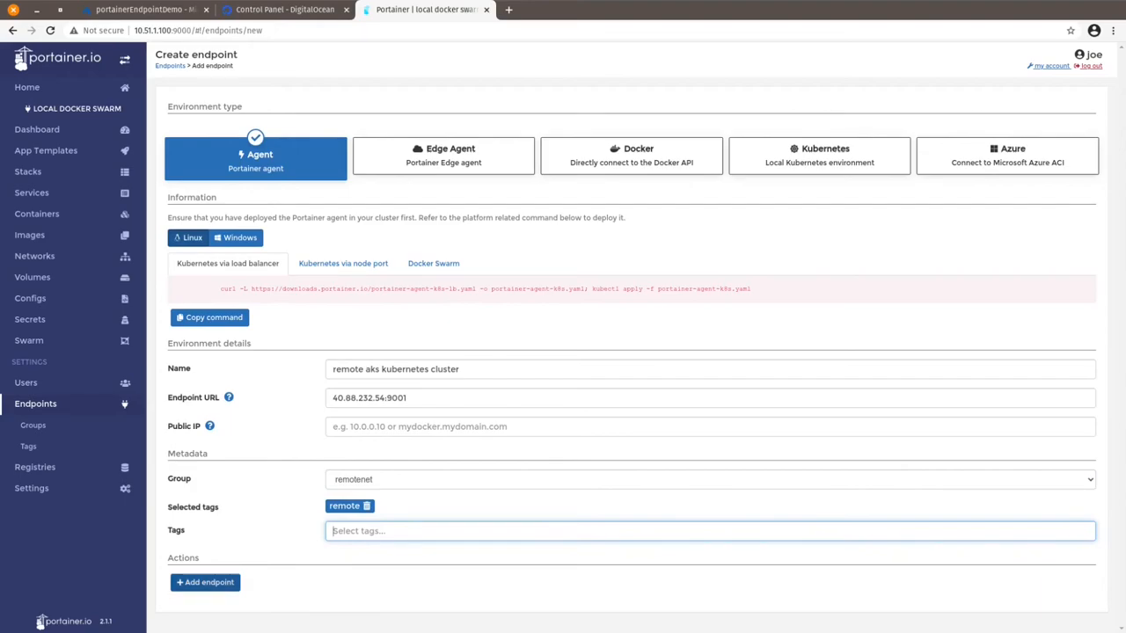
key("Return")
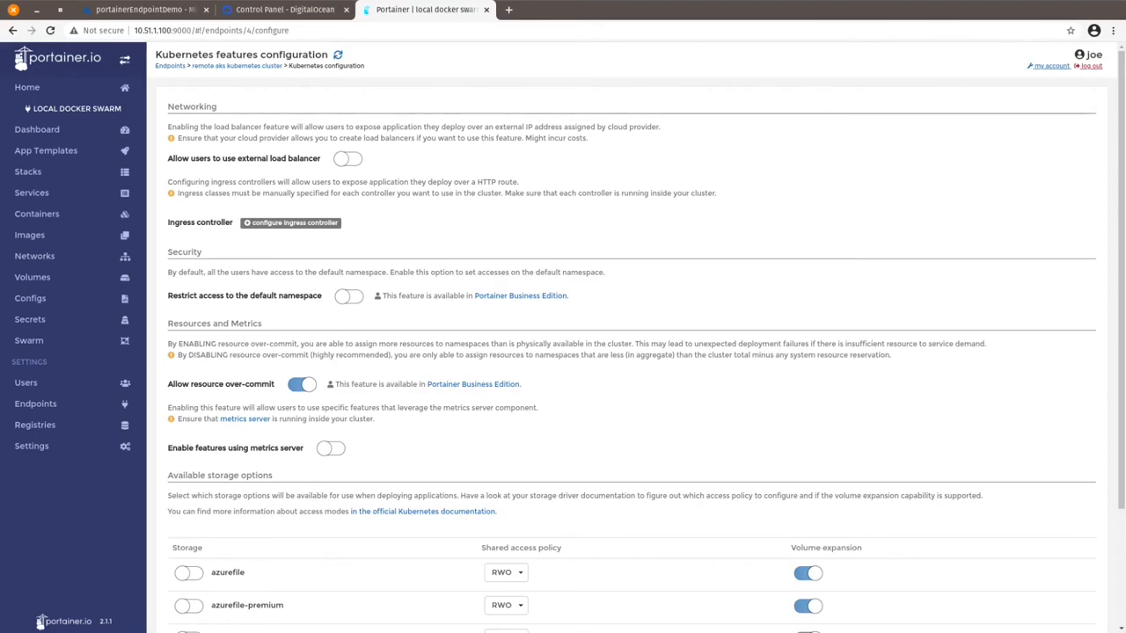
Step: Configure an ingress controller for the AKS endpoint with ingress class nginx
left_click(291, 224)
left_click(537, 245)
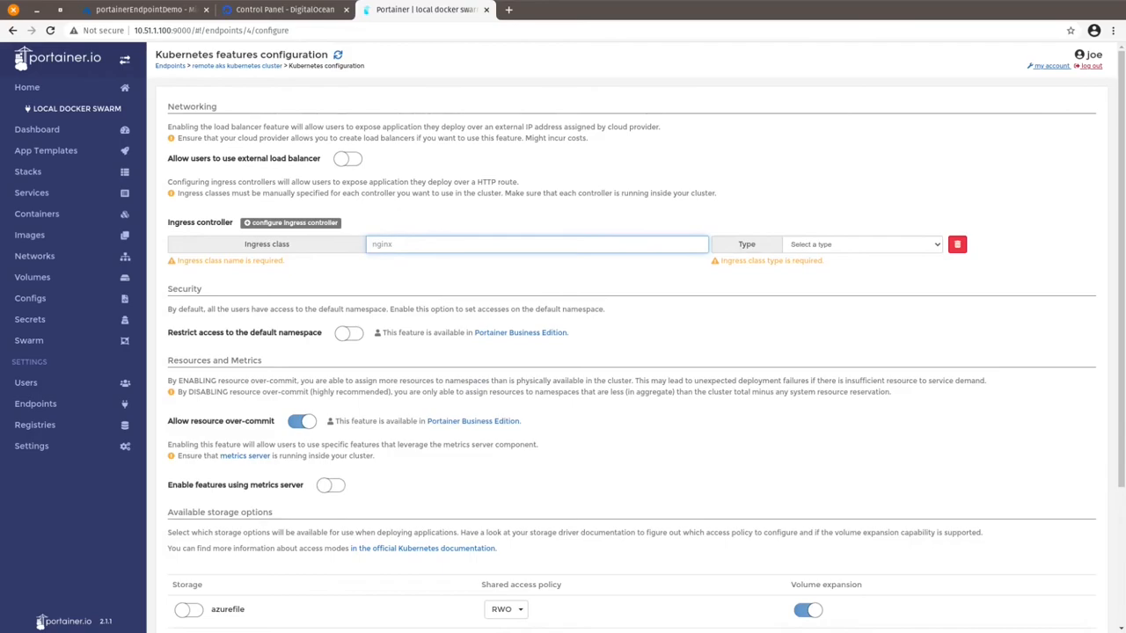
type("nginx")
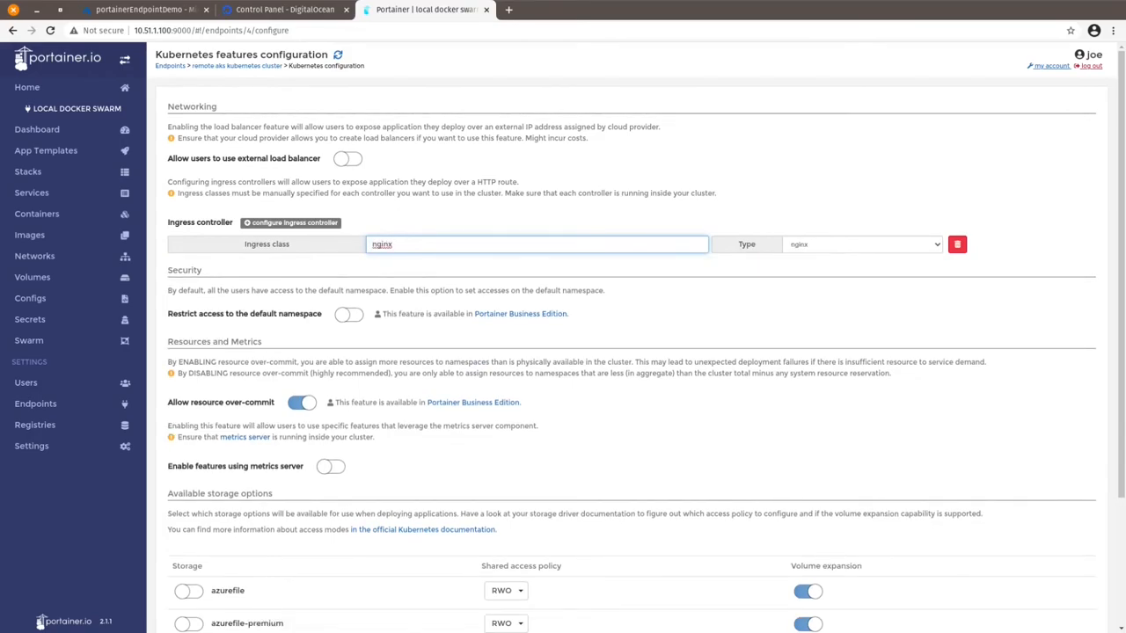
Step: Review the remaining Kubernetes feature options and allow users to use the external load balancer
scroll(39, 622, "down", 1)
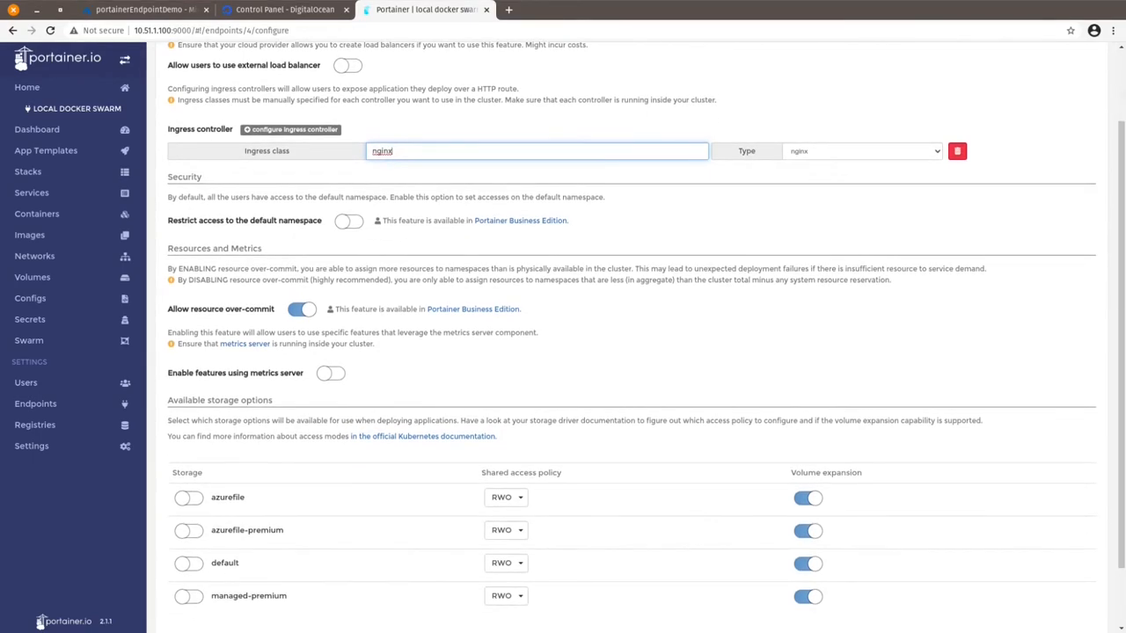
scroll(39, 621, "down", 2)
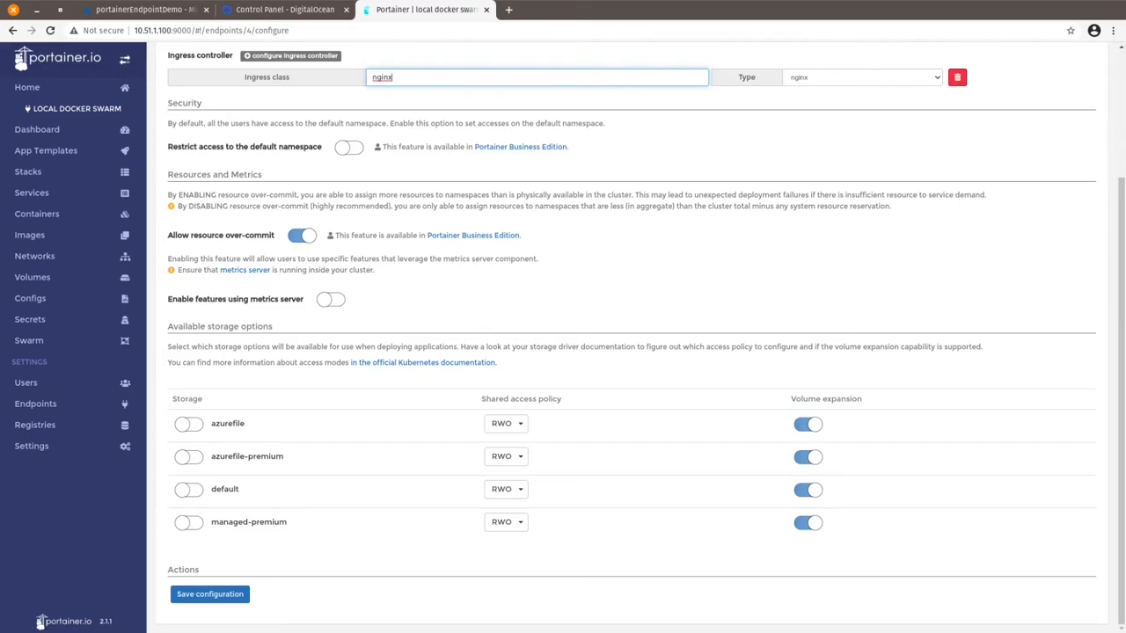
scroll(642, 338, "up", 1)
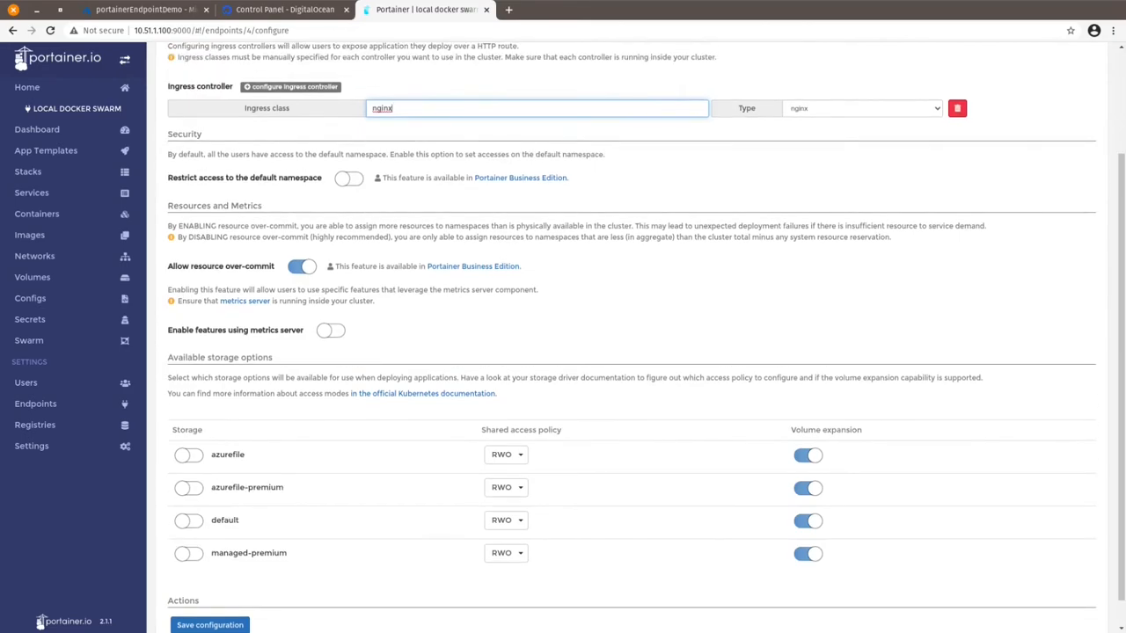
scroll(636, 337, "up", 3)
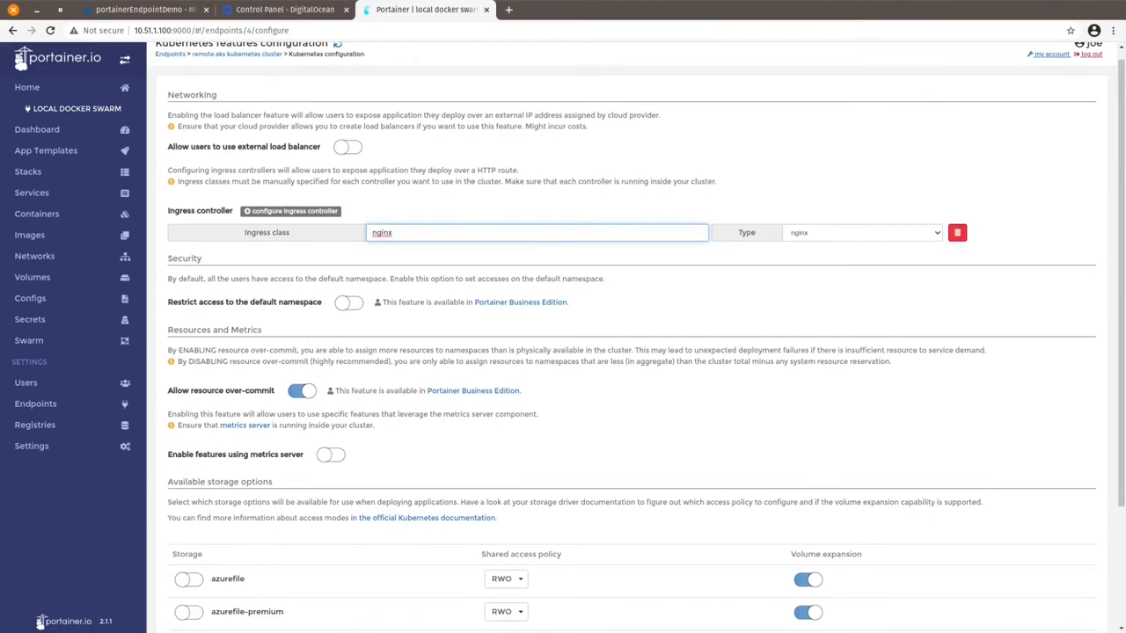
left_click(349, 147)
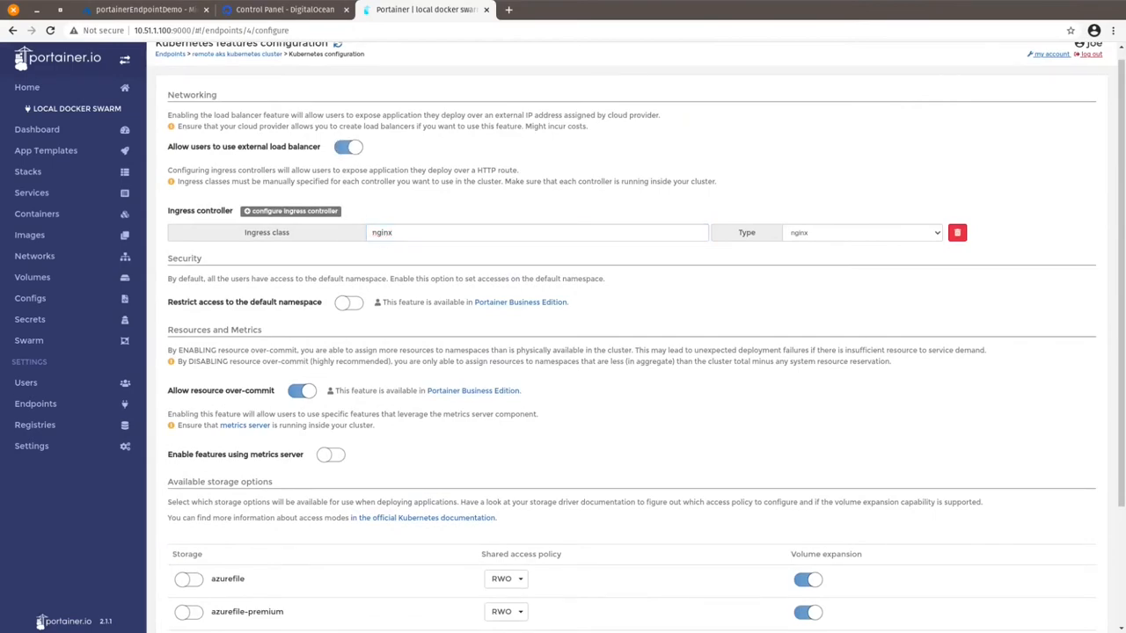
Step: Enable the azurefile storage option and save the Kubernetes configuration of the AKS endpoint
scroll(349, 146, "down", 1)
scroll(637, 337, "down", 3)
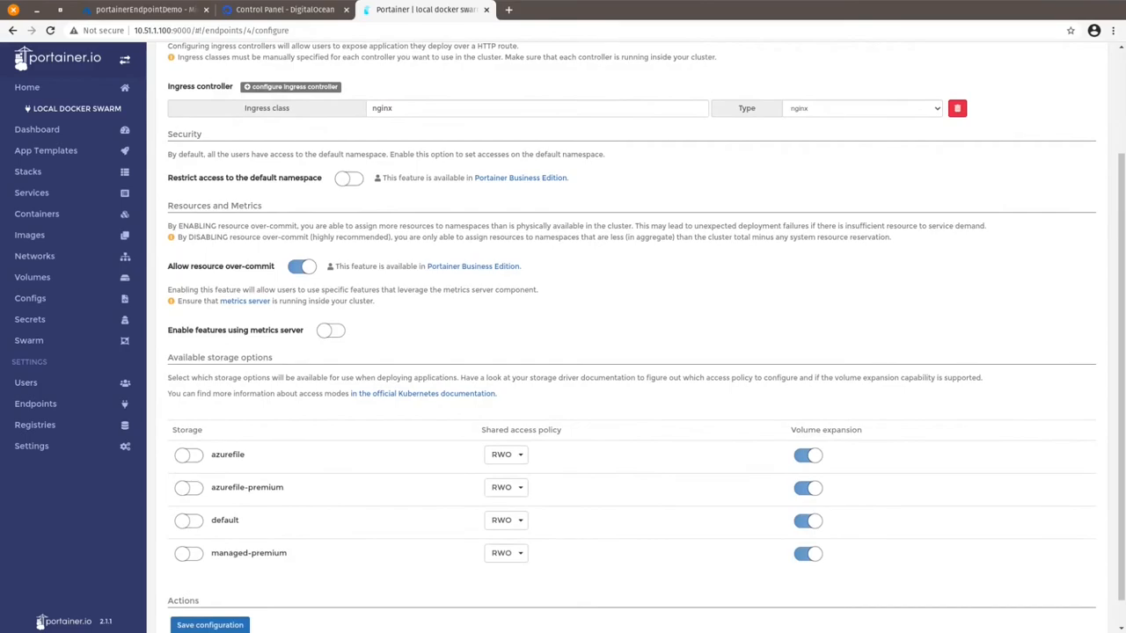
scroll(636, 338, "down", 1)
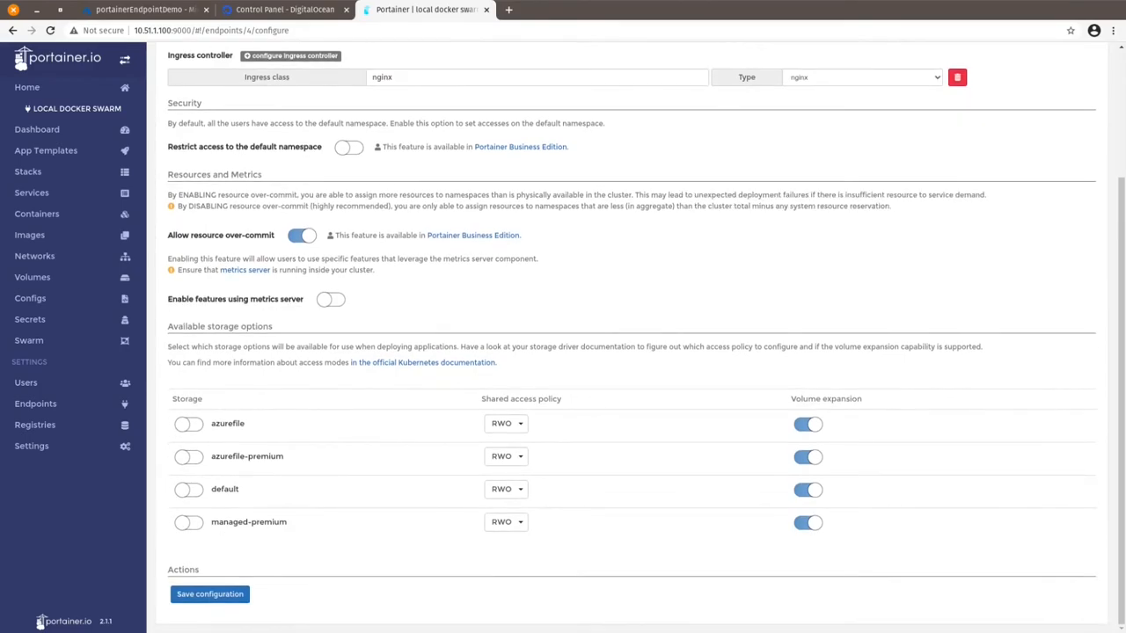
left_click(188, 424)
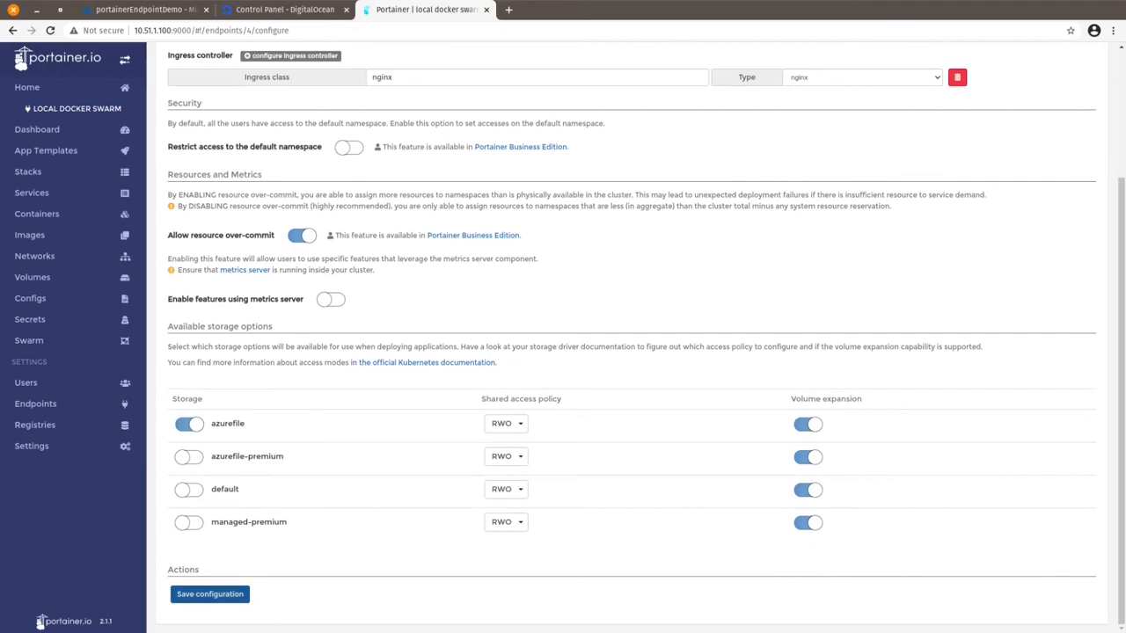
left_click(209, 594)
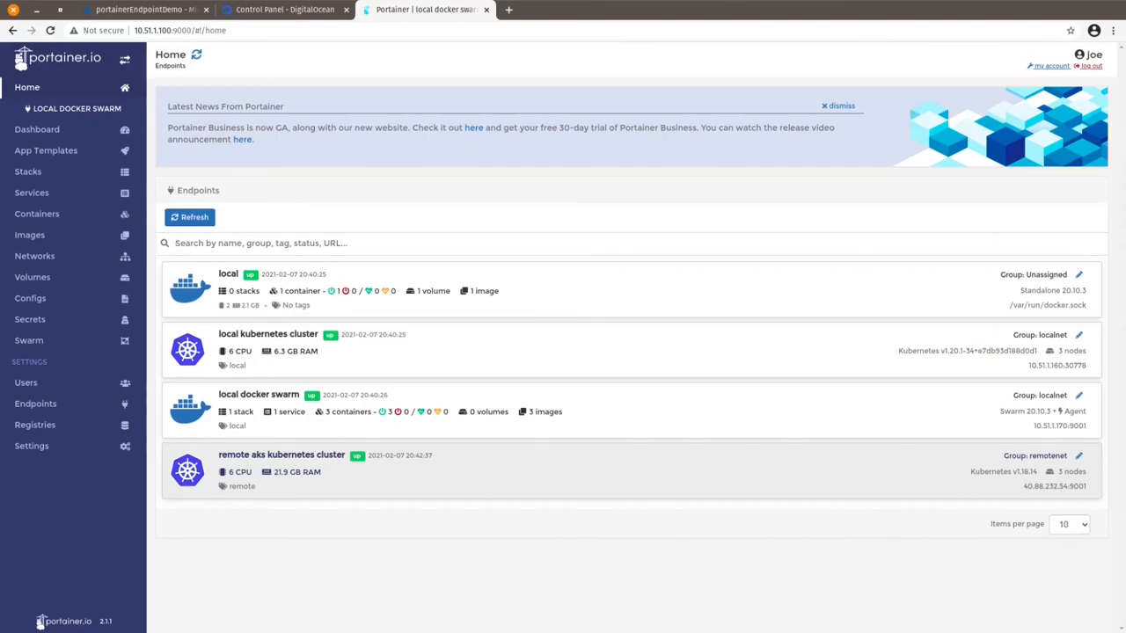
Step: Open the remote aks kubernetes cluster endpoint, examine its cluster and node information, and return to the endpoint overview
left_click(281, 455)
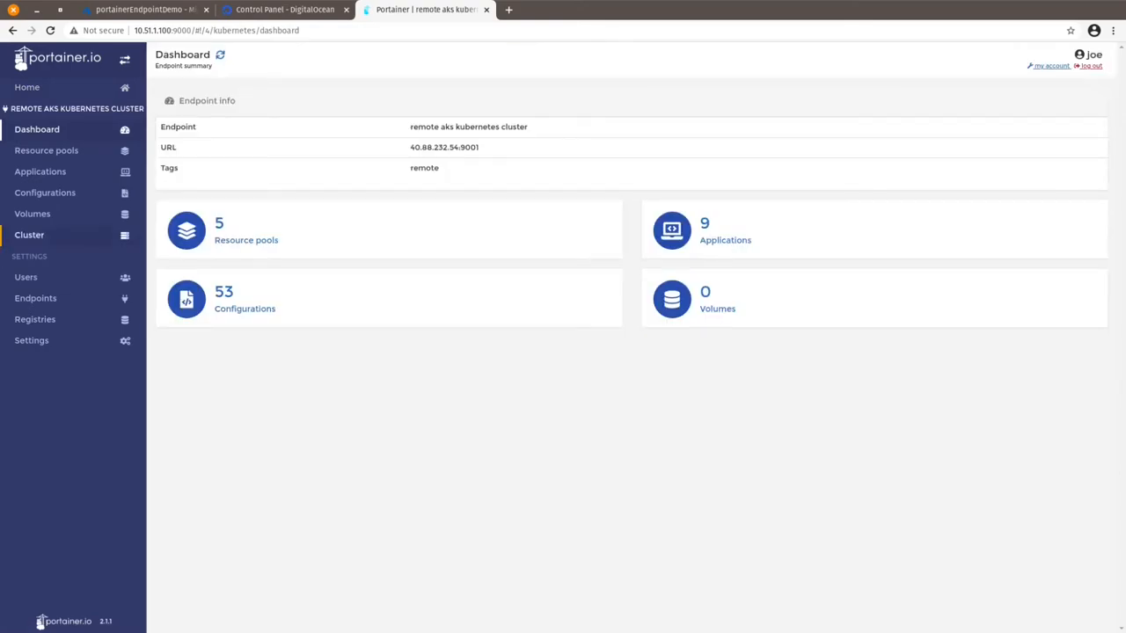
left_click(35, 235)
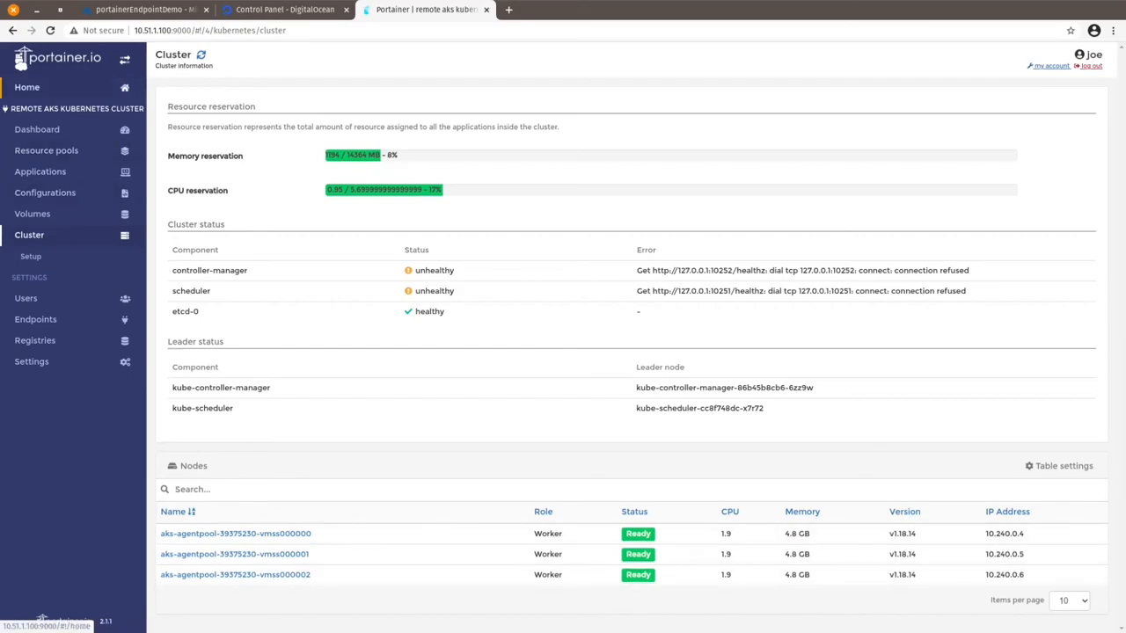
left_click(40, 622)
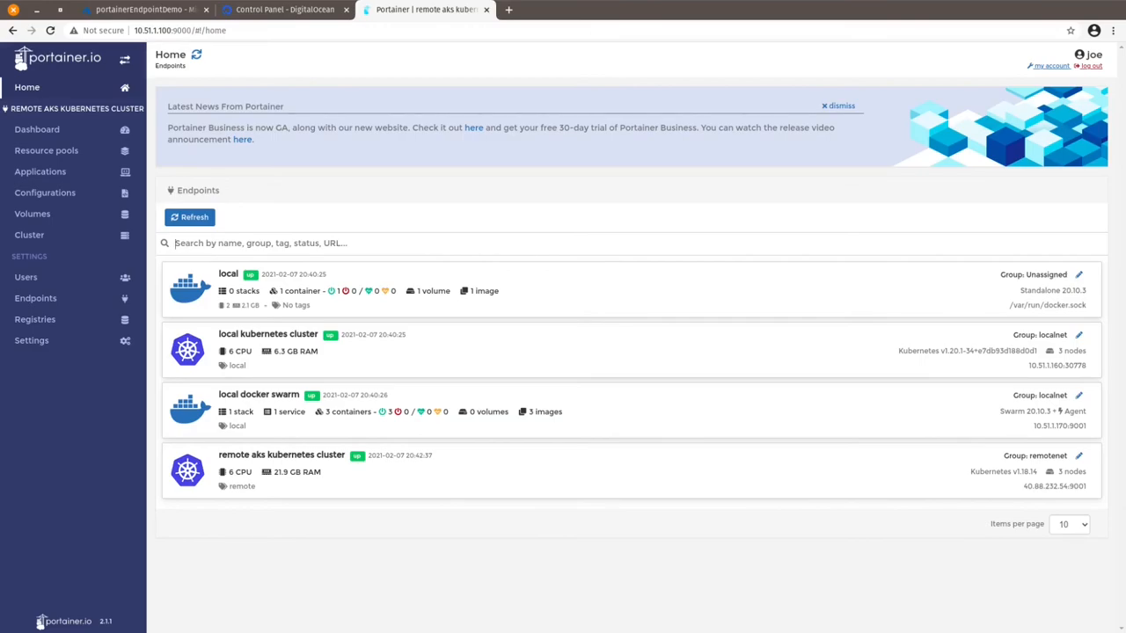
Step: Switch to the terminal, end the swarm0 session to return to the portainer host, and clear the screen
key("ctrl+Page_Up")
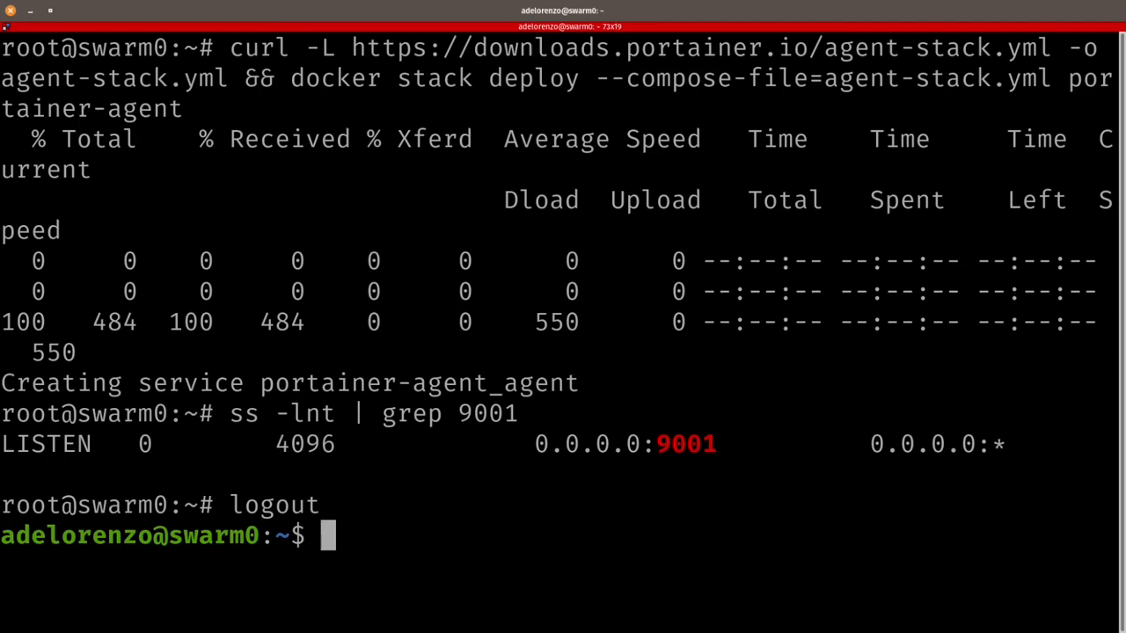
key("ctrl+d")
type("clear")
key("Return")
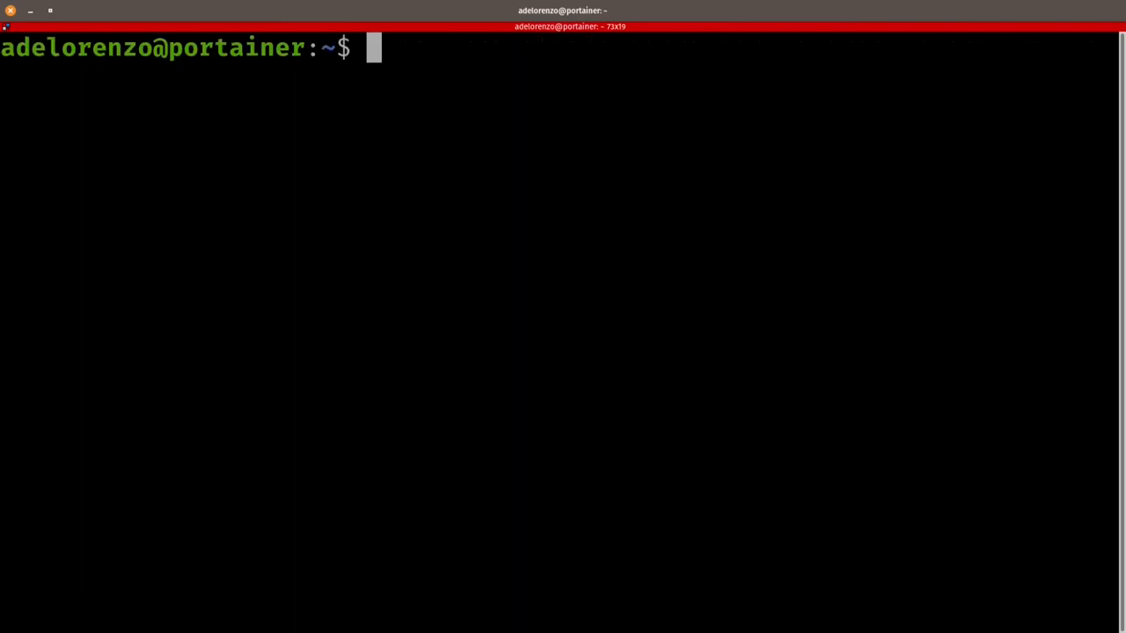
Step: Start a root shell with sudo -i and list the DigitalOcean cluster's nodes with kubectl get nodes
type("sudo ")
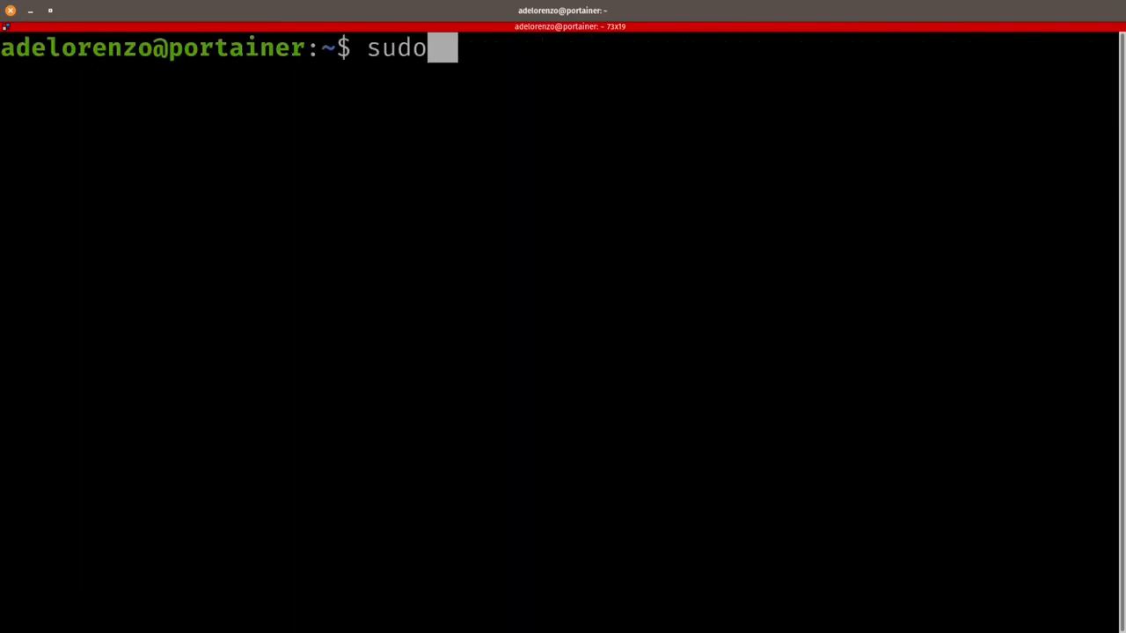
type("-i")
key("Return")
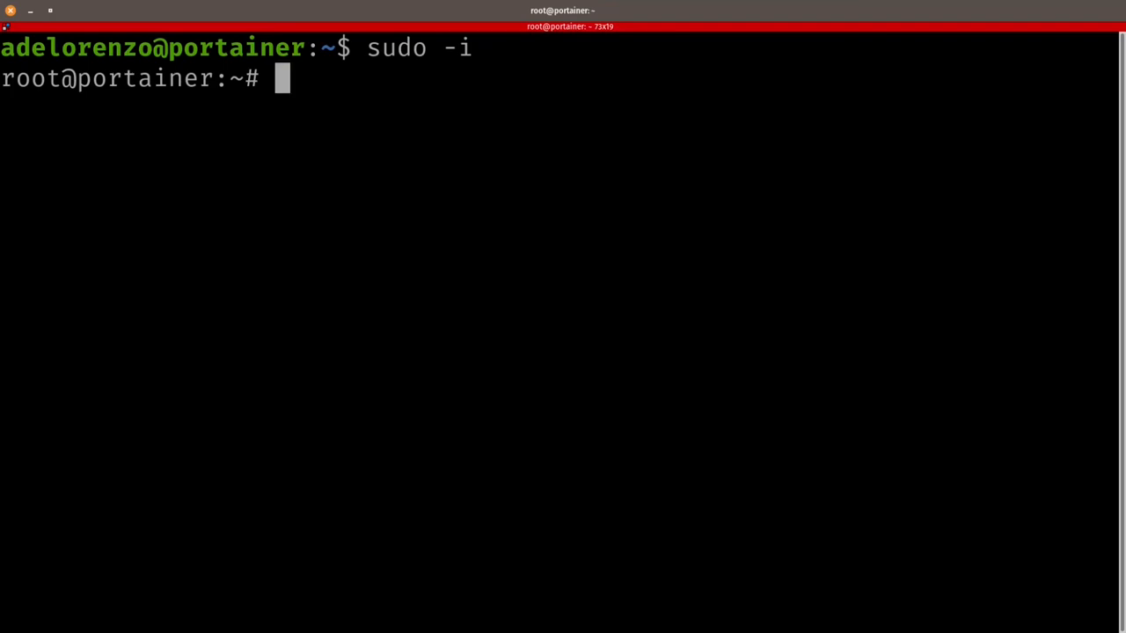
type("kubectl get nodes")
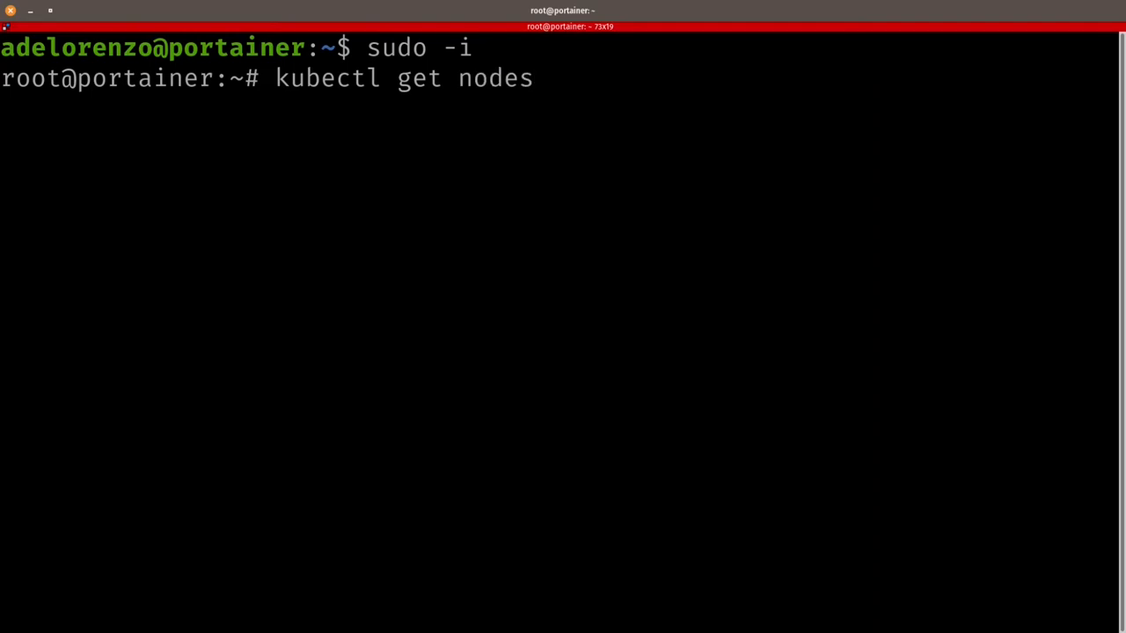
key("Return")
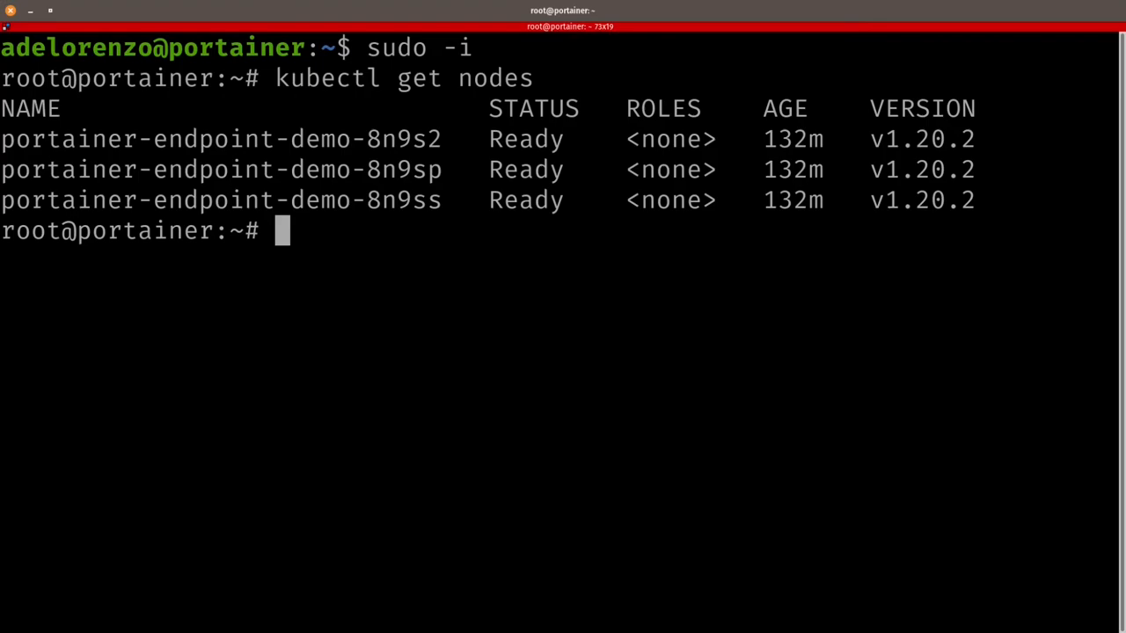
Step: Switch to the DigitalOcean control panel, open the portainer-endpoint-demo cluster, and advance its getting-started guide to the config file download instructions
key("alt+Tab")
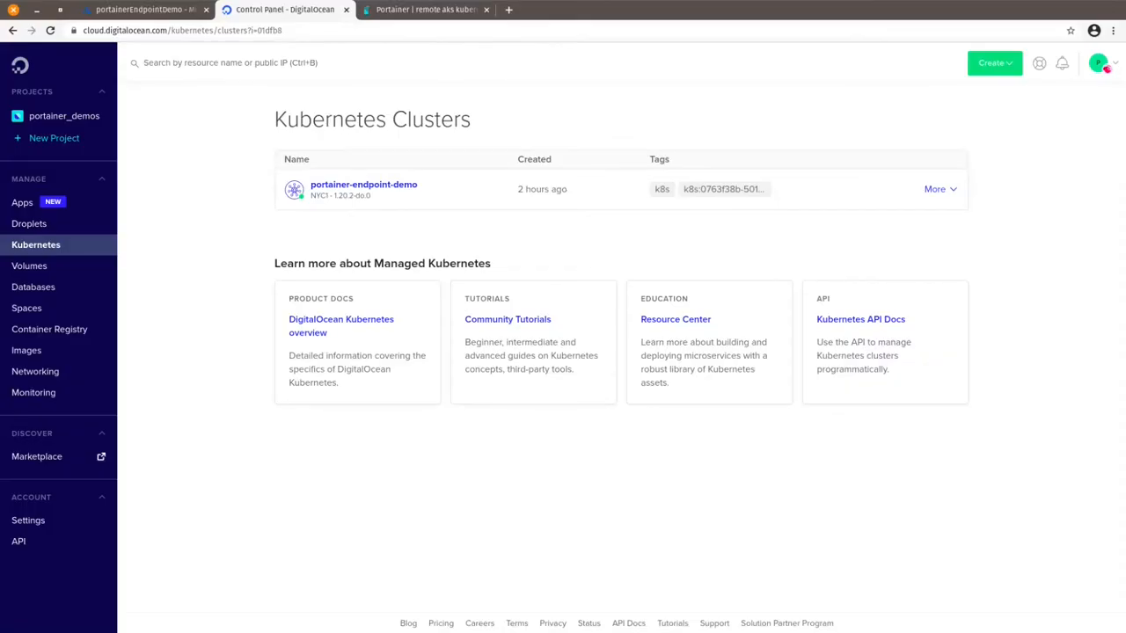
left_click(363, 185)
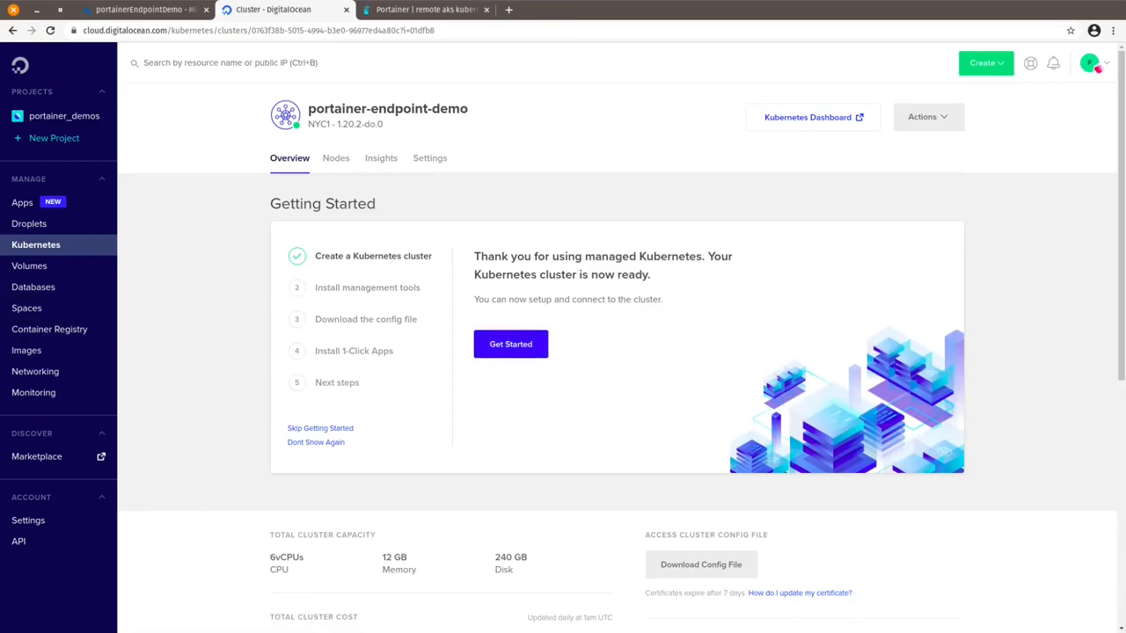
left_click(368, 287)
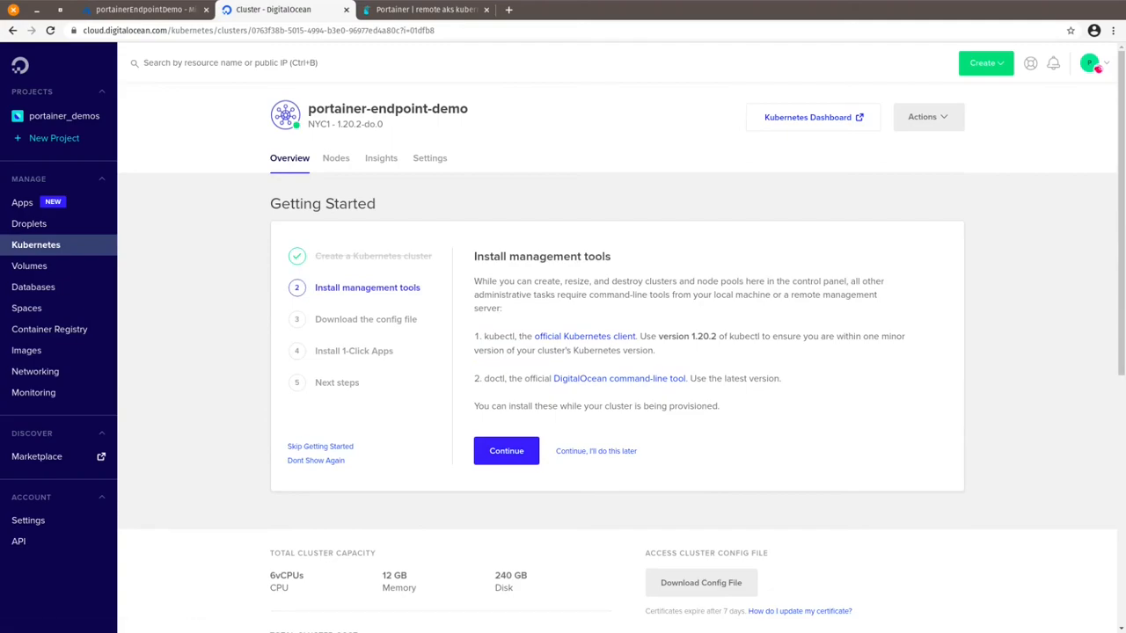
scroll(620, 379, "down", 4)
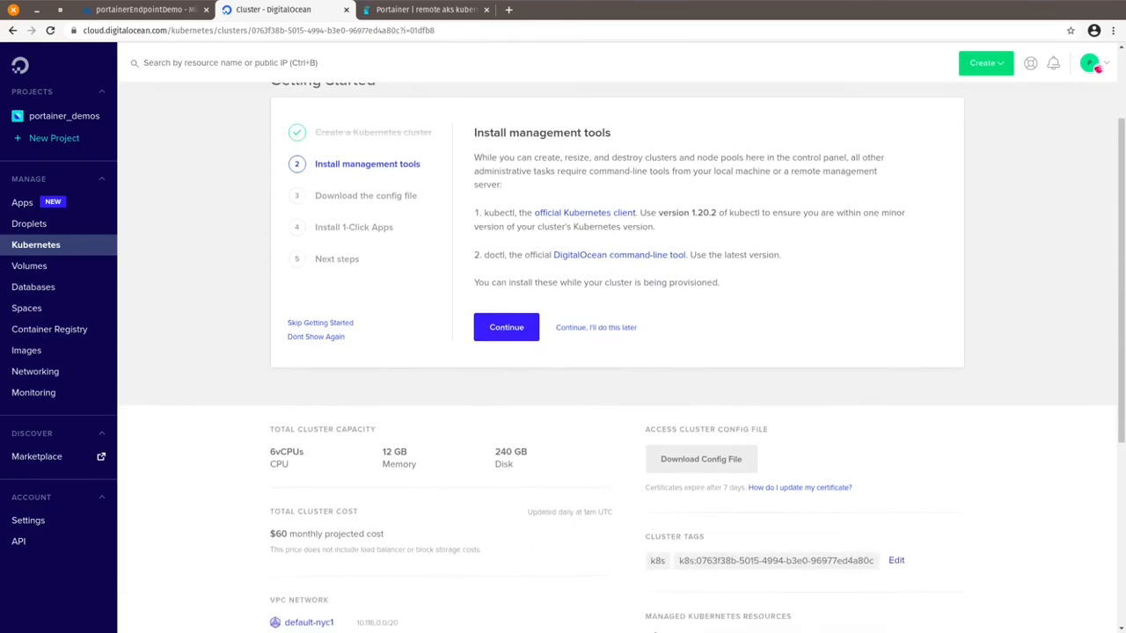
scroll(619, 378, "up", 3)
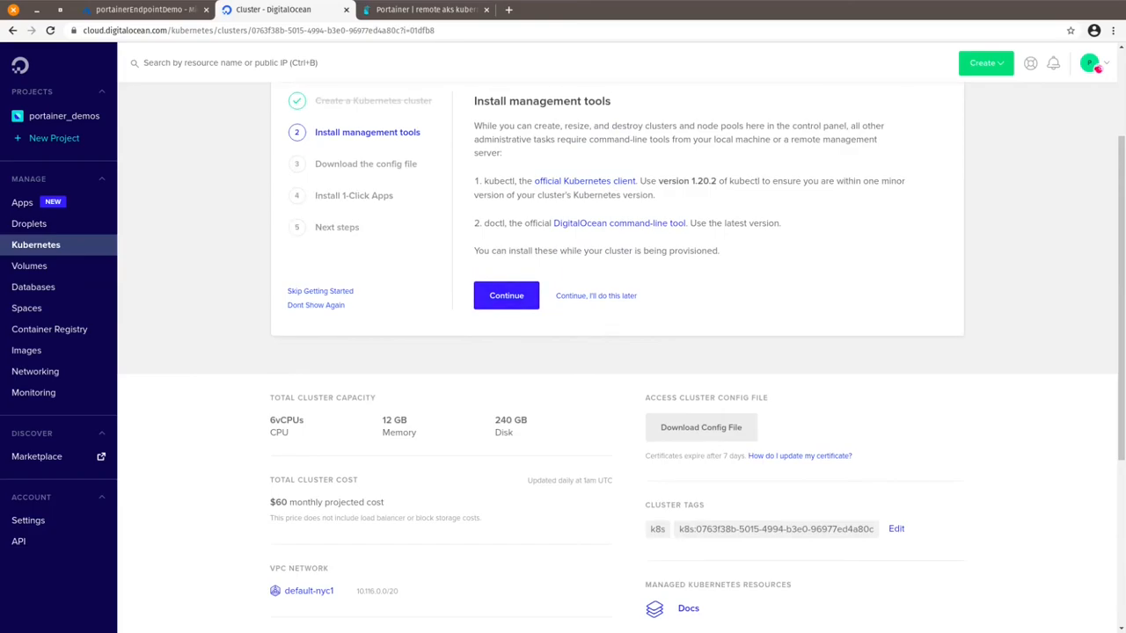
left_click(507, 296)
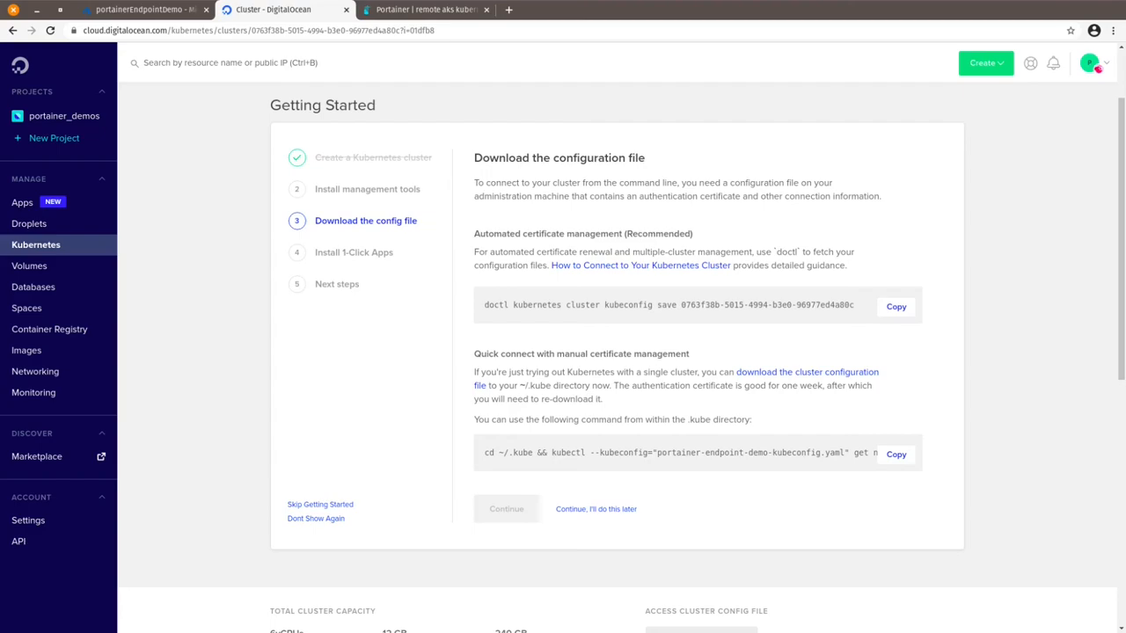
Step: Examine the doctl kubeconfig command's cluster ID, the cluster's name, and its capacity and config file sections
left_click_drag(681, 304, 855, 305)
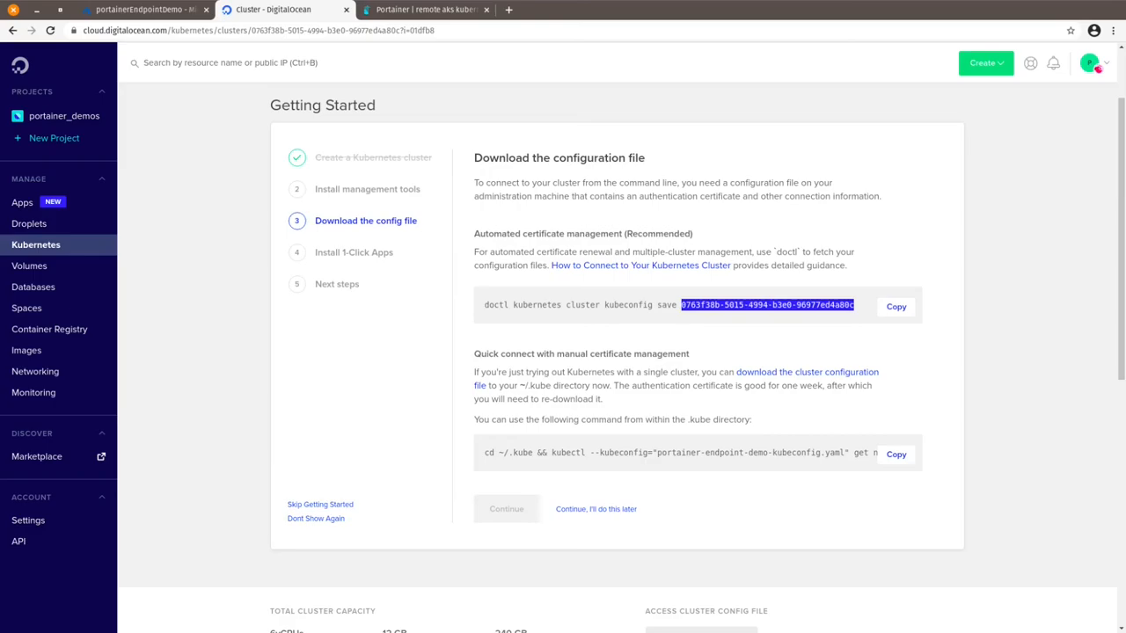
scroll(622, 352, "up", 2)
left_click_drag(308, 108, 470, 109)
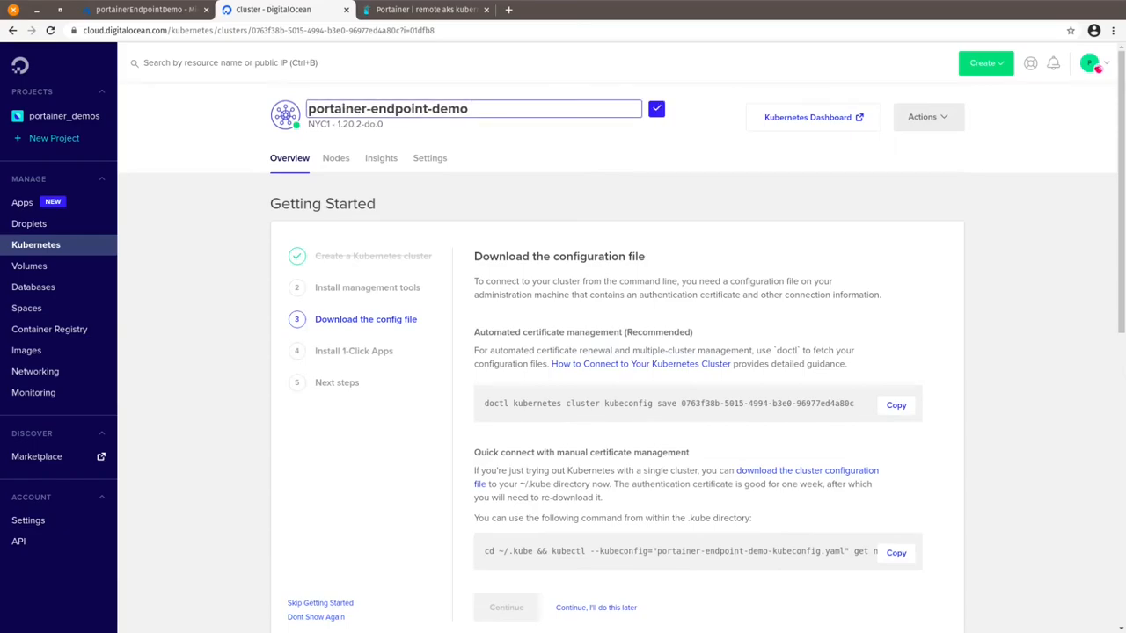
key("Escape")
scroll(615, 352, "down", 5)
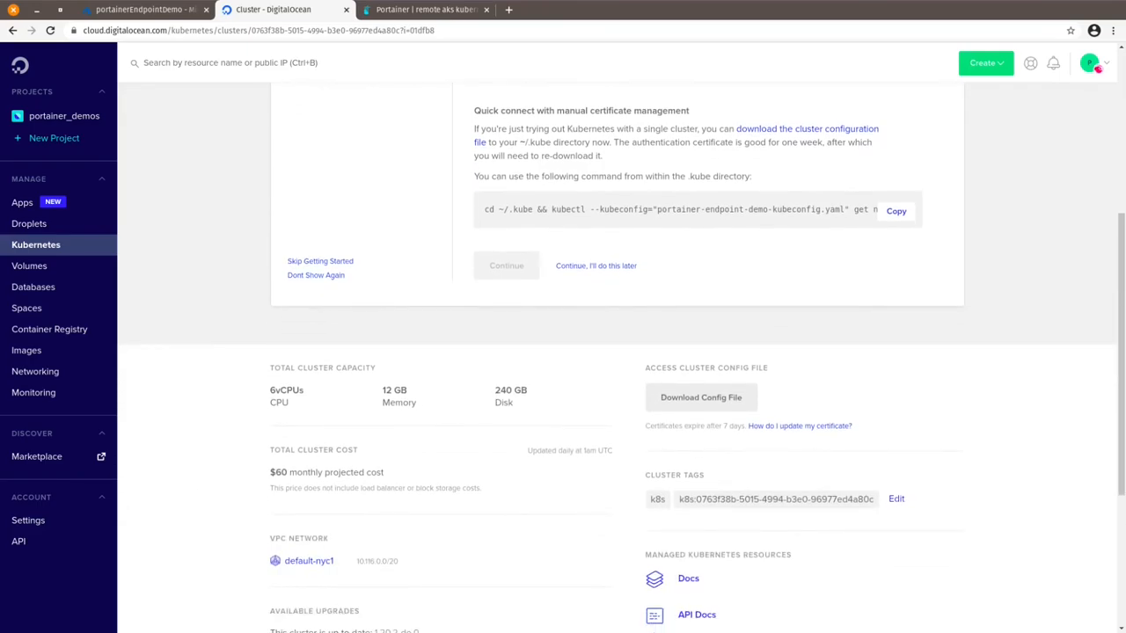
scroll(616, 352, "up", 5)
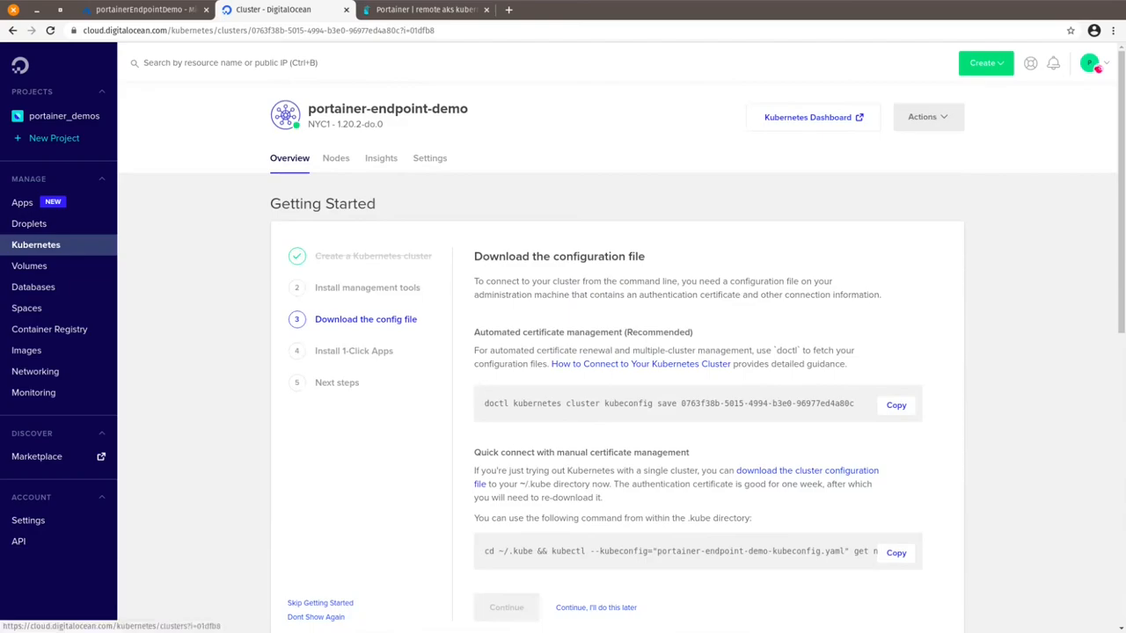
Step: View the nodes of the portainer-endpoint-demo cluster and compare them with the kubectl node list in the terminal
left_click(36, 246)
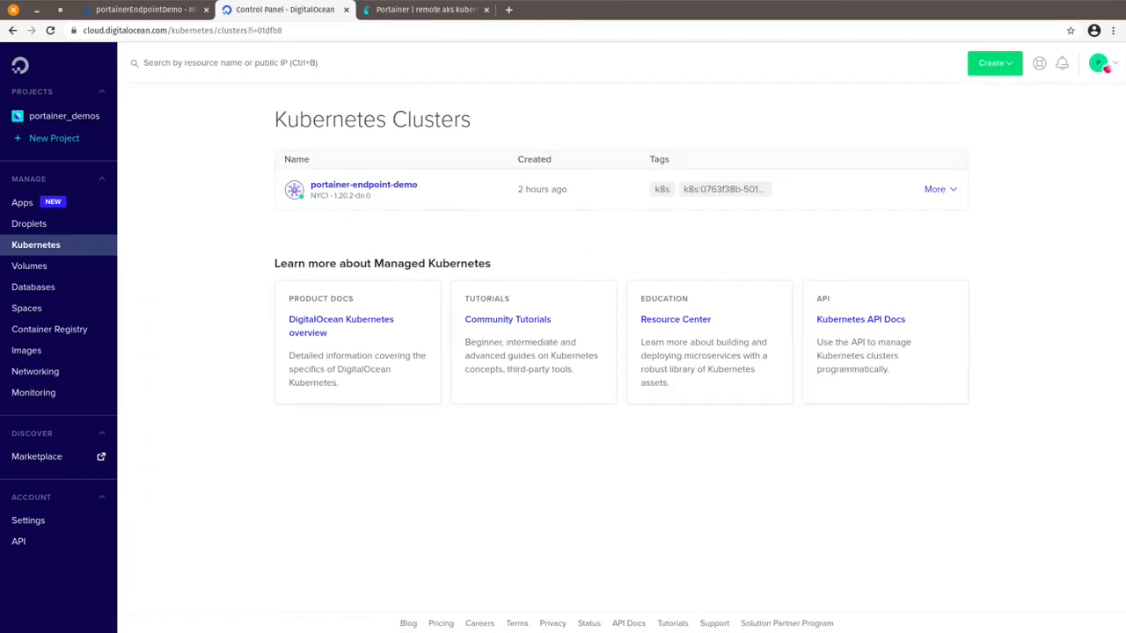
left_click(938, 189)
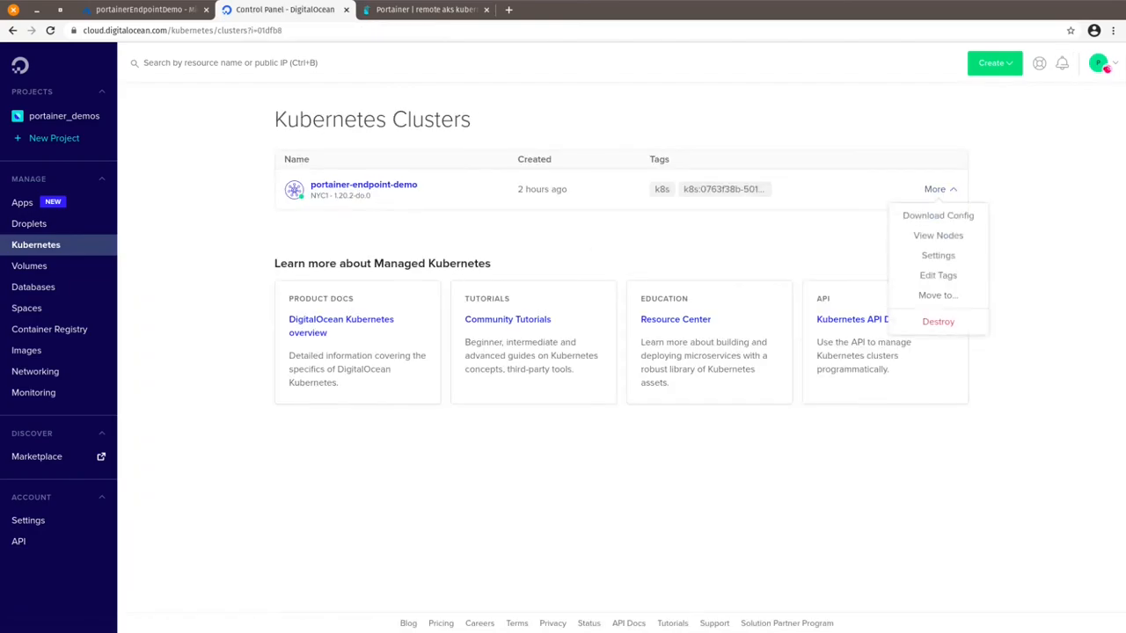
left_click(938, 235)
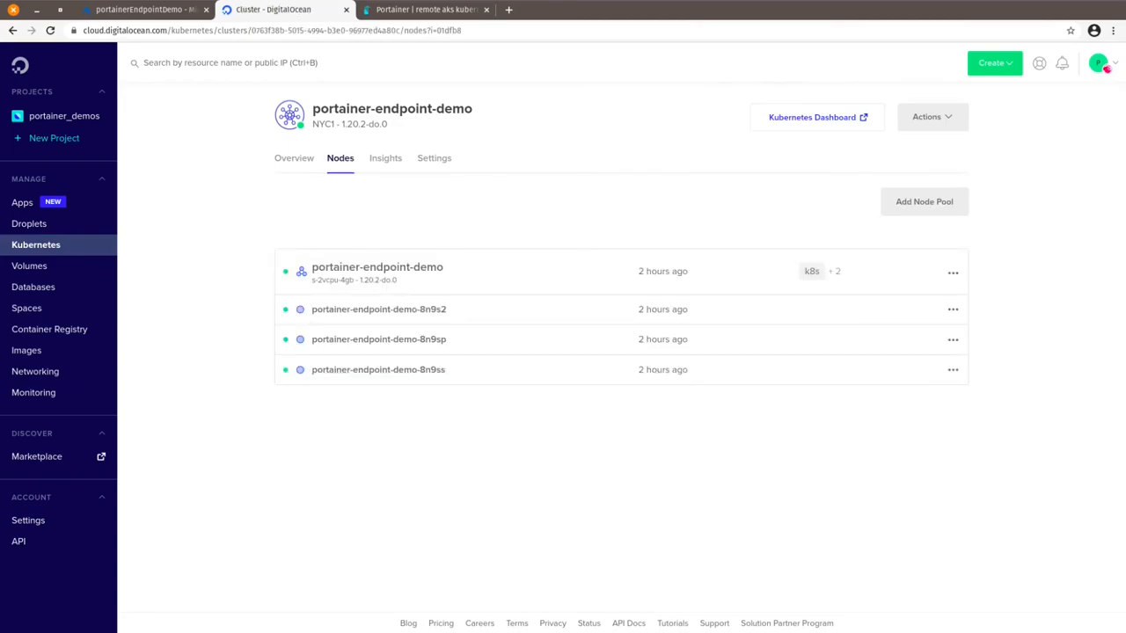
key("alt+Tab")
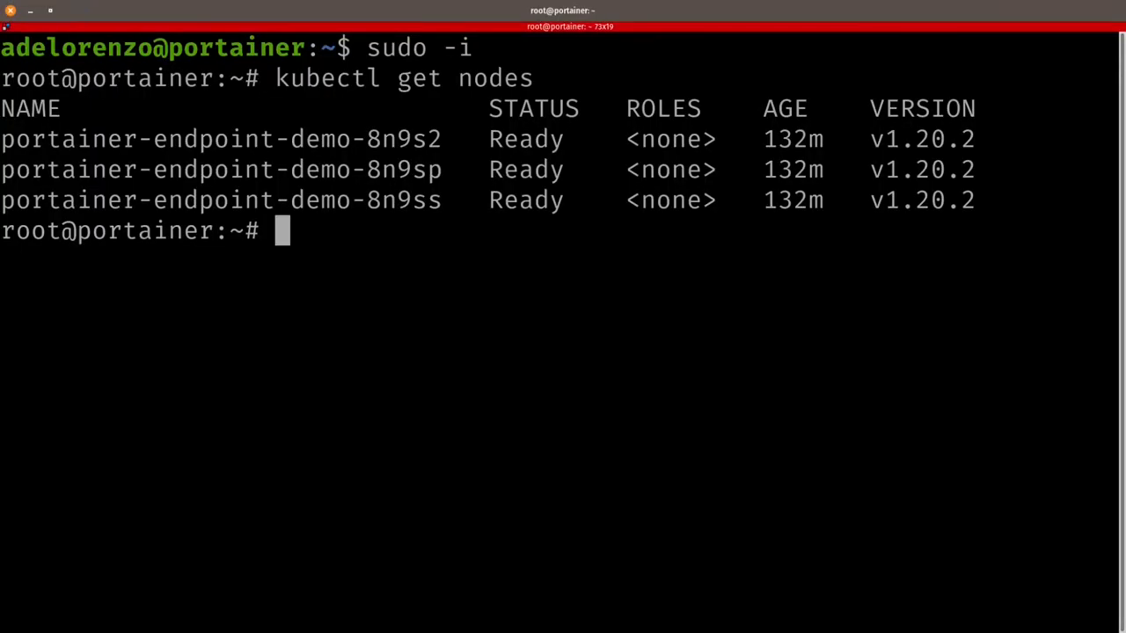
key("alt+Tab")
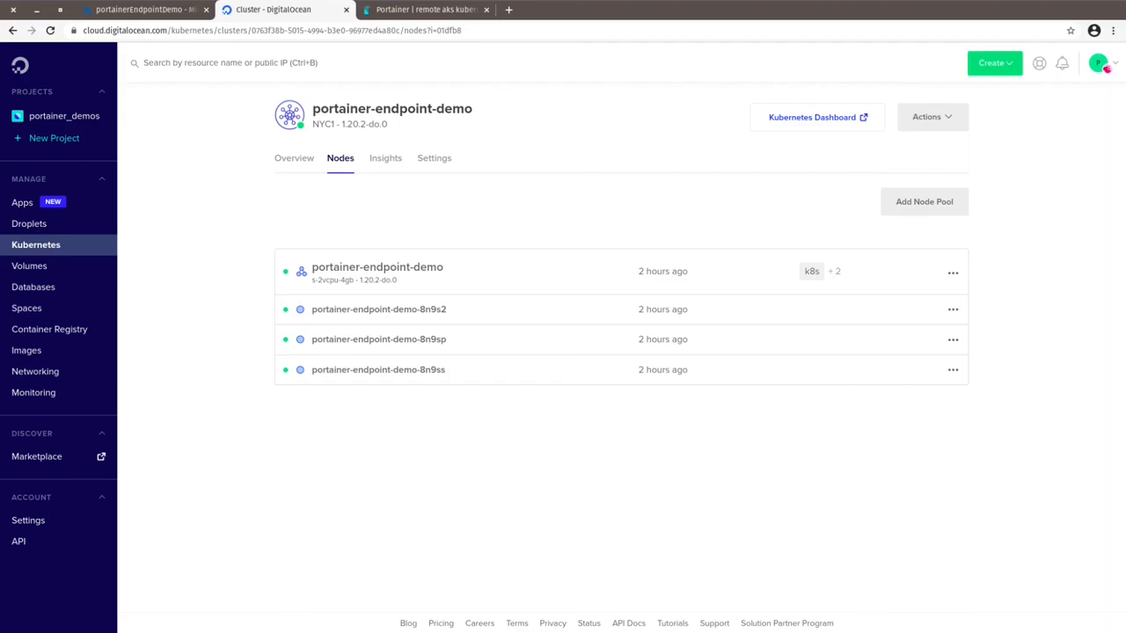
Step: In the terminal, download portainer-agent-k8s-lb.yaml from downloads.portainer.io as portainer-agent-k8s.yaml, apply it with kubectl, and list the pods in the portainer namespace
key("alt+Tab")
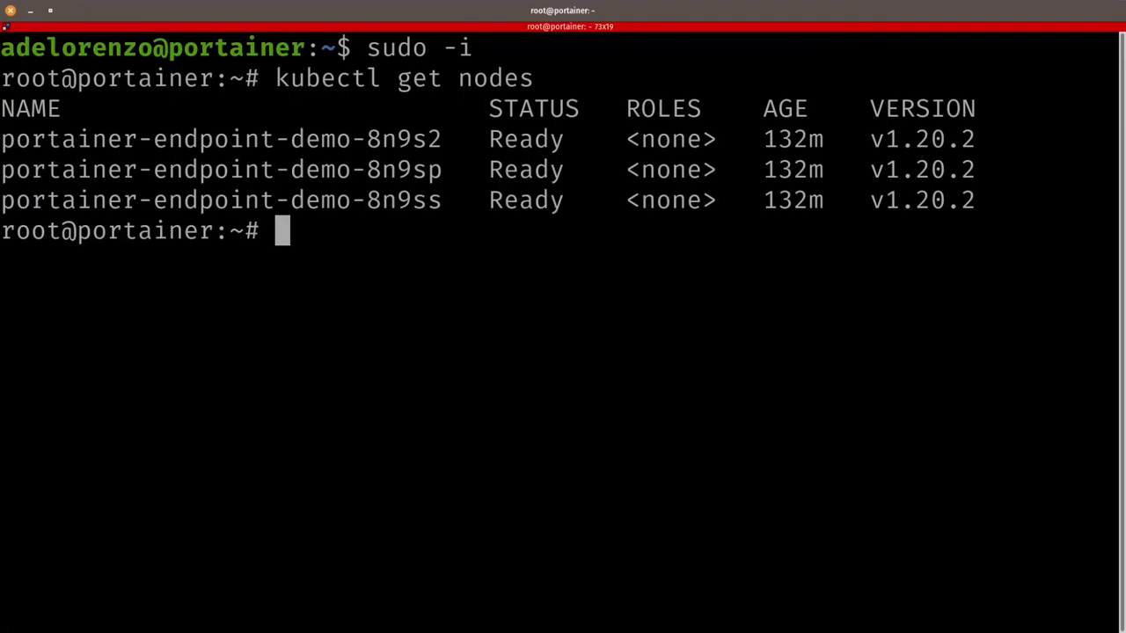
type("curl -L https://downloads.portainer.io/portainer-agent-k8s-lb.yaml -o portainer-agent-k8s.yaml; kubectl apply -f portainer-agent-k8s.yaml")
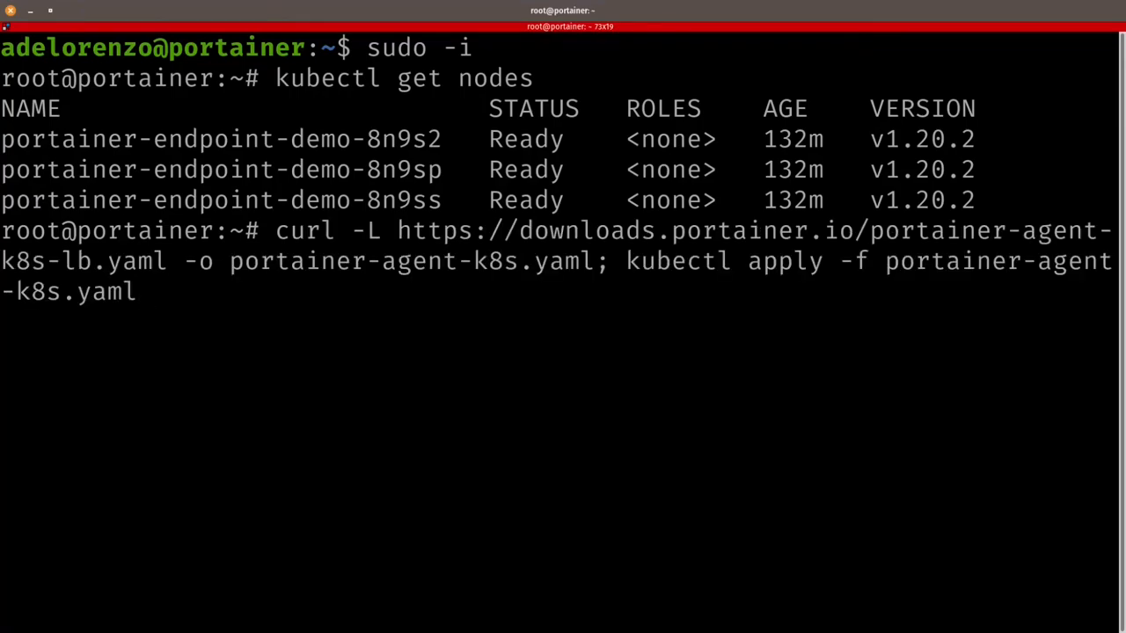
key("Return")
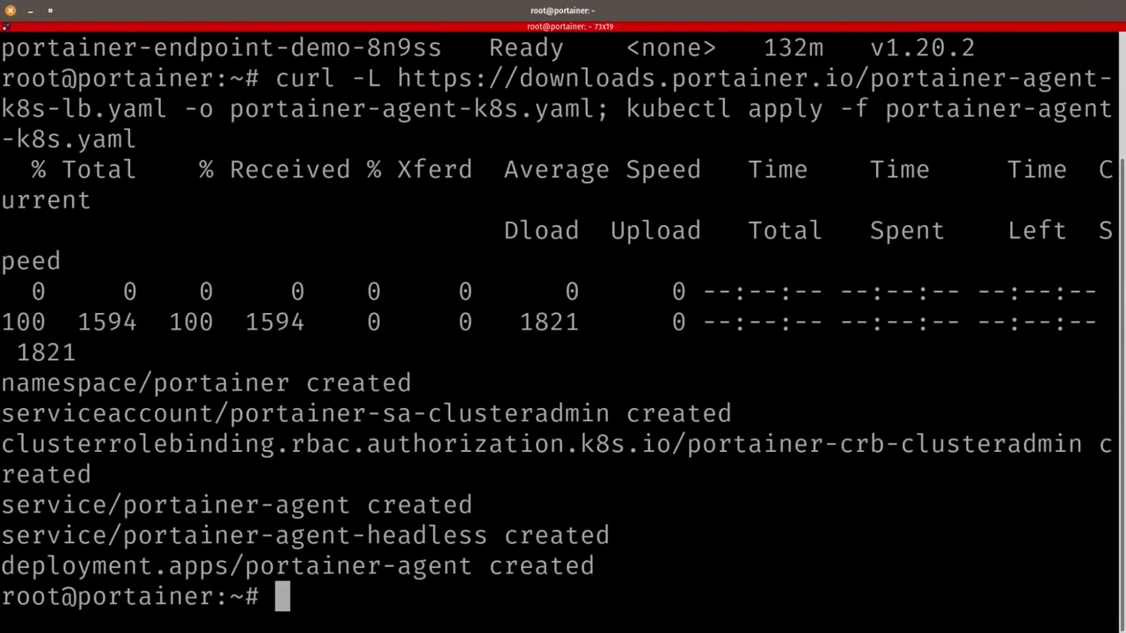
type("kubectl get pods --namespace=portainer")
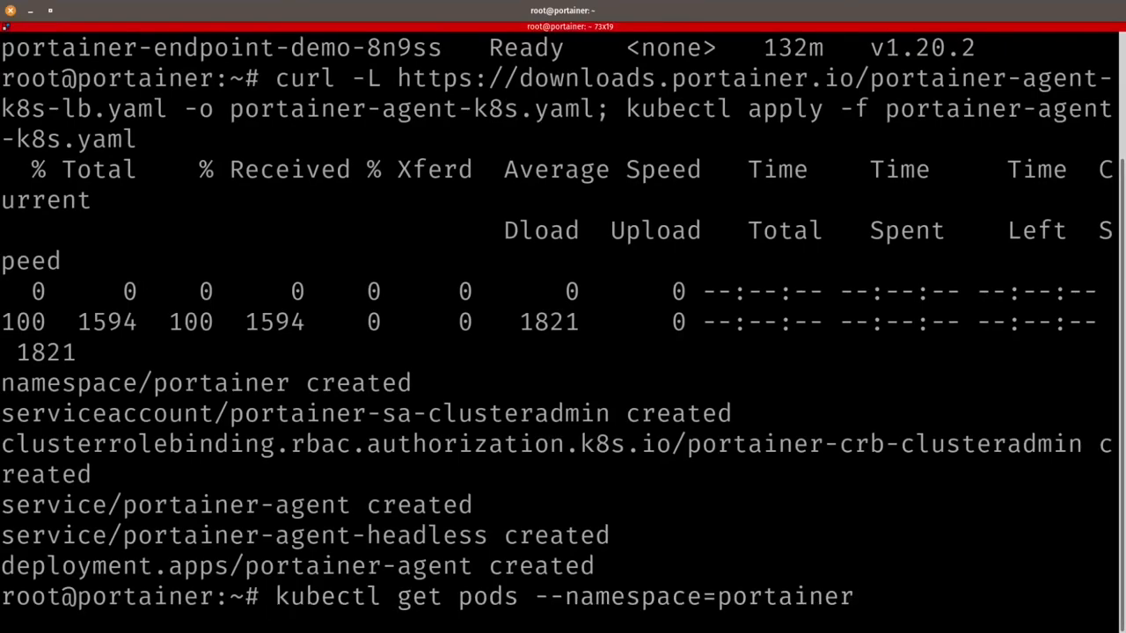
key("Return")
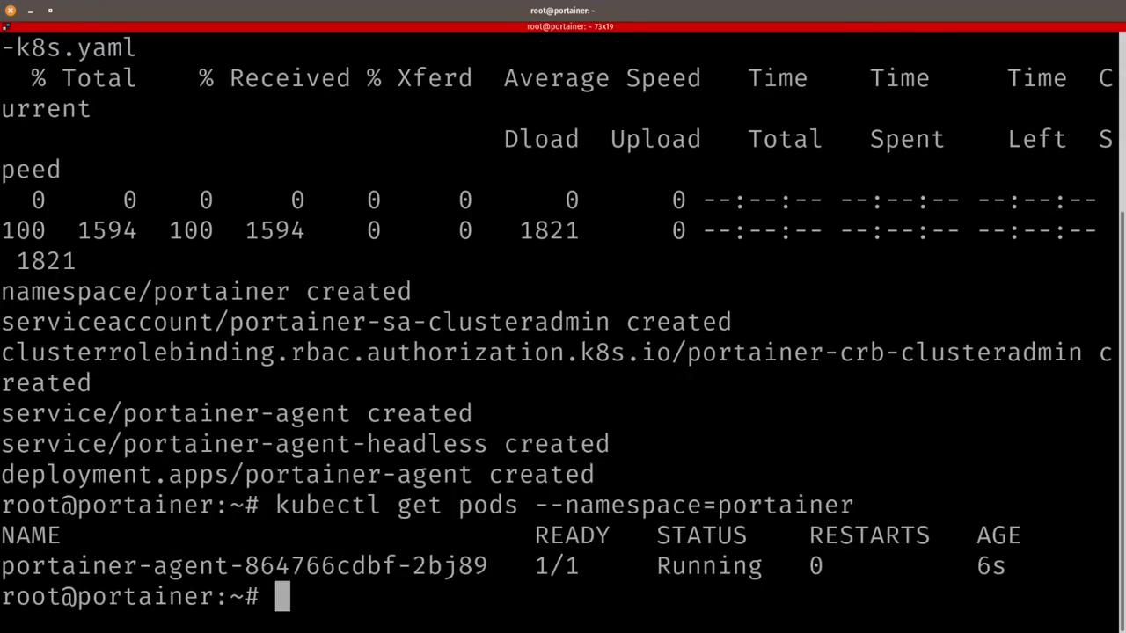
Step: Switch to the DigitalOcean control panel and look up the new load balancer's IP address under Networking
key("alt+Tab")
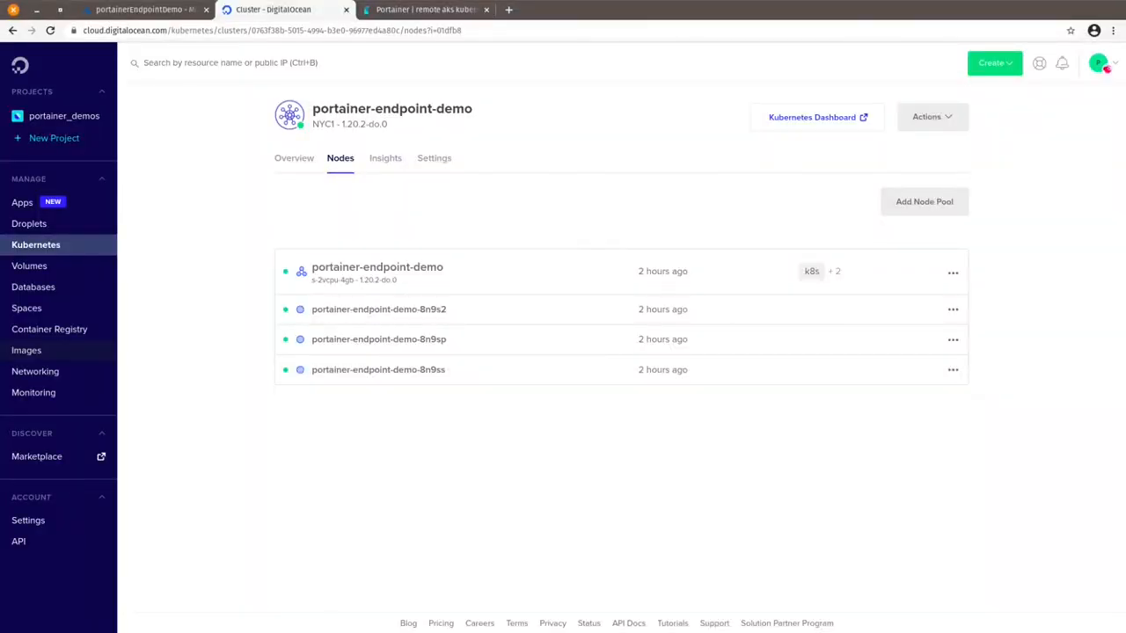
left_click(36, 371)
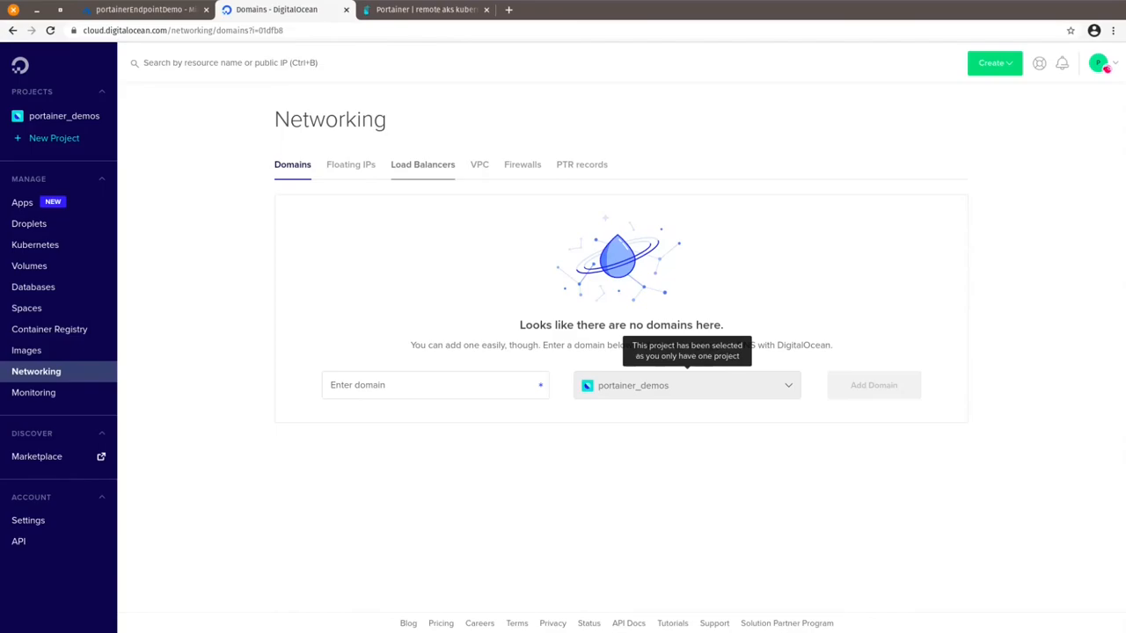
left_click(423, 165)
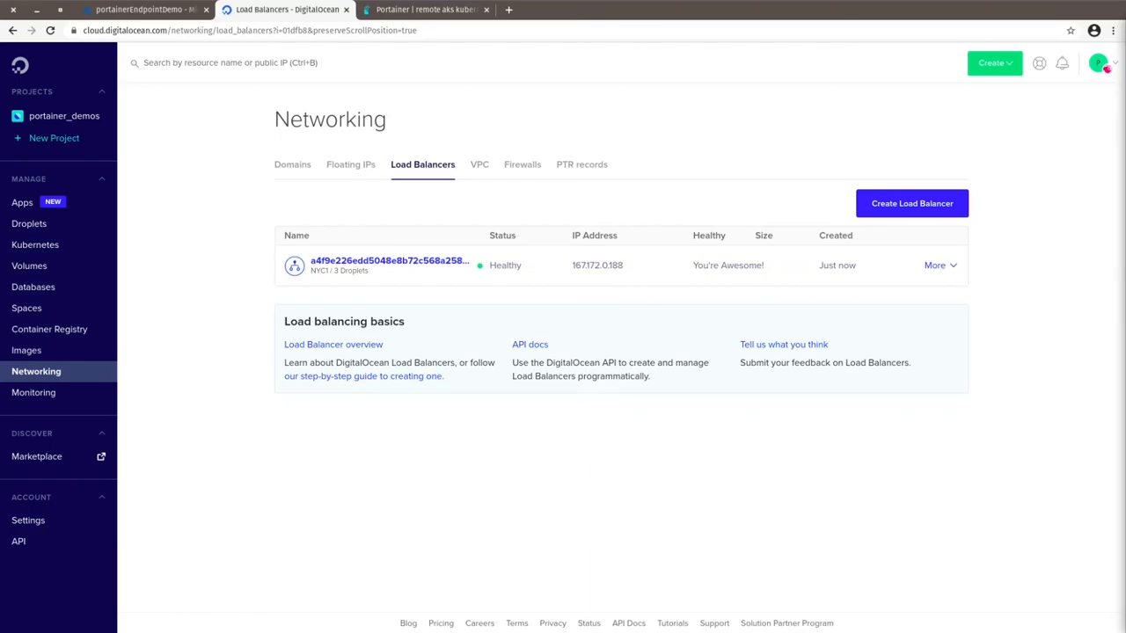
mouse_move(609, 266)
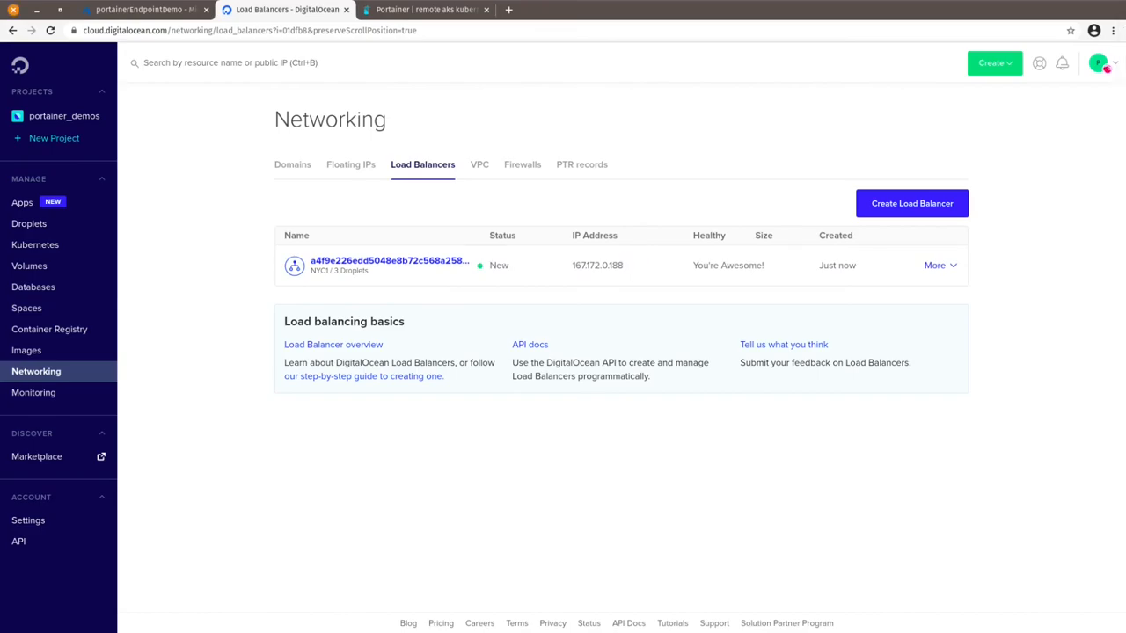
Step: Switch to Portainer and start a new Agent endpoint named "remote do kubernetes cluster" with the endpoint URL 167.172.0.188:9001
left_click(424, 10)
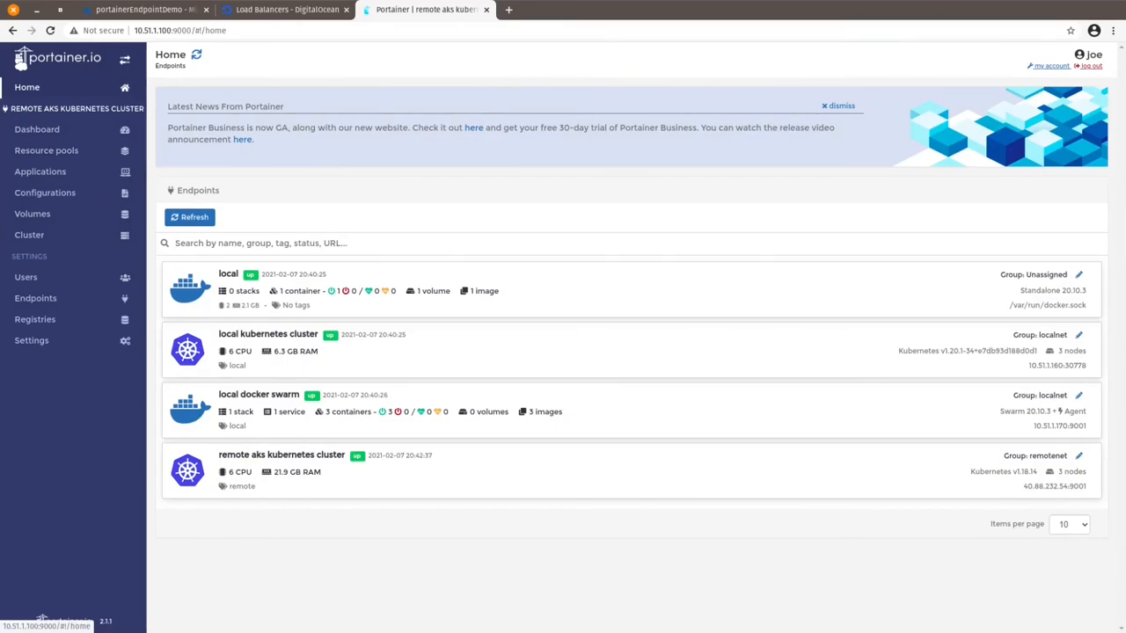
left_click(36, 298)
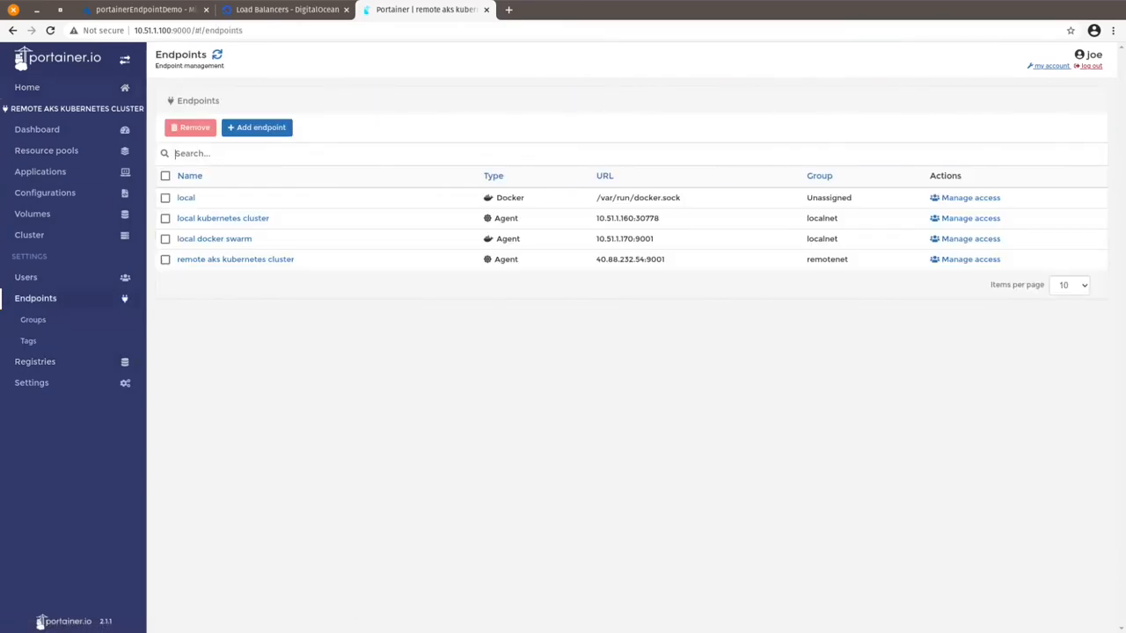
left_click(256, 125)
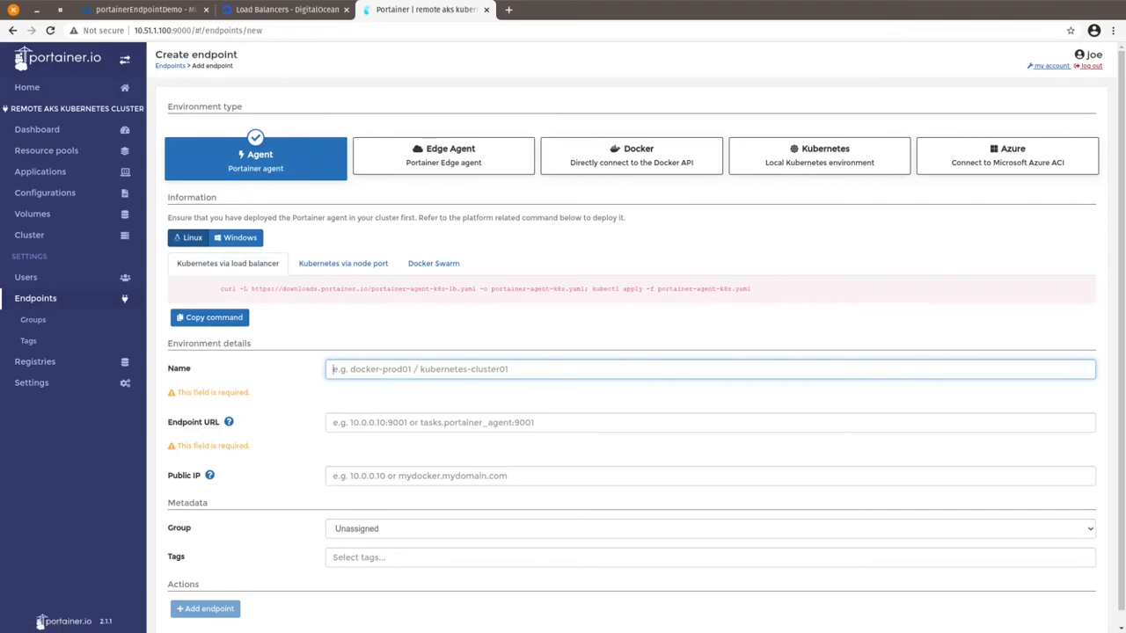
left_click(465, 370)
type("rem")
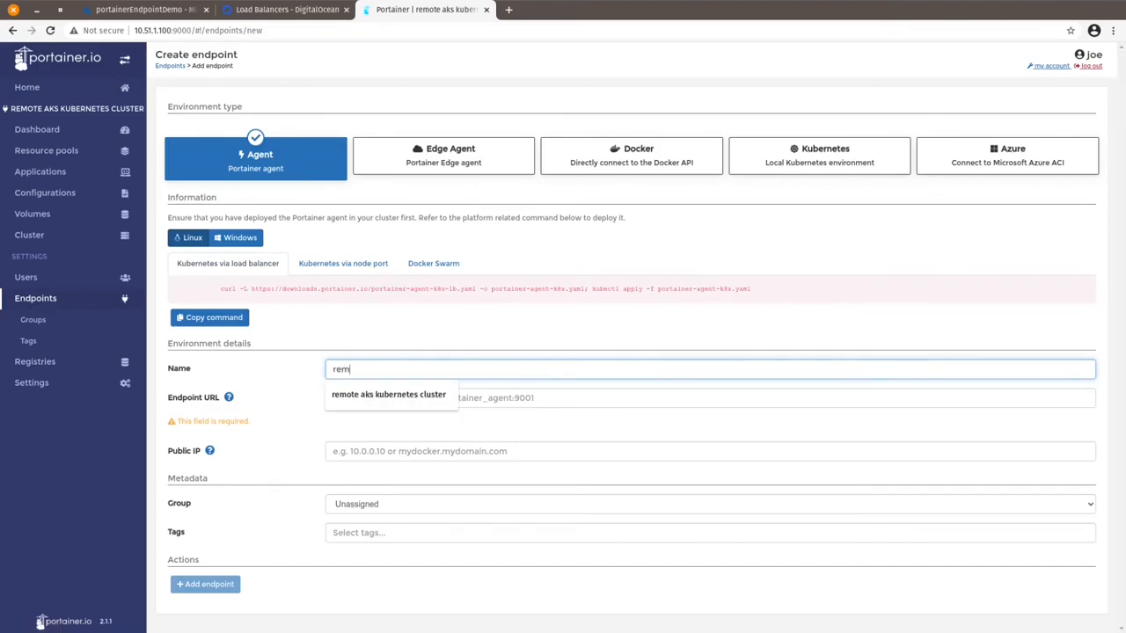
type("ote do")
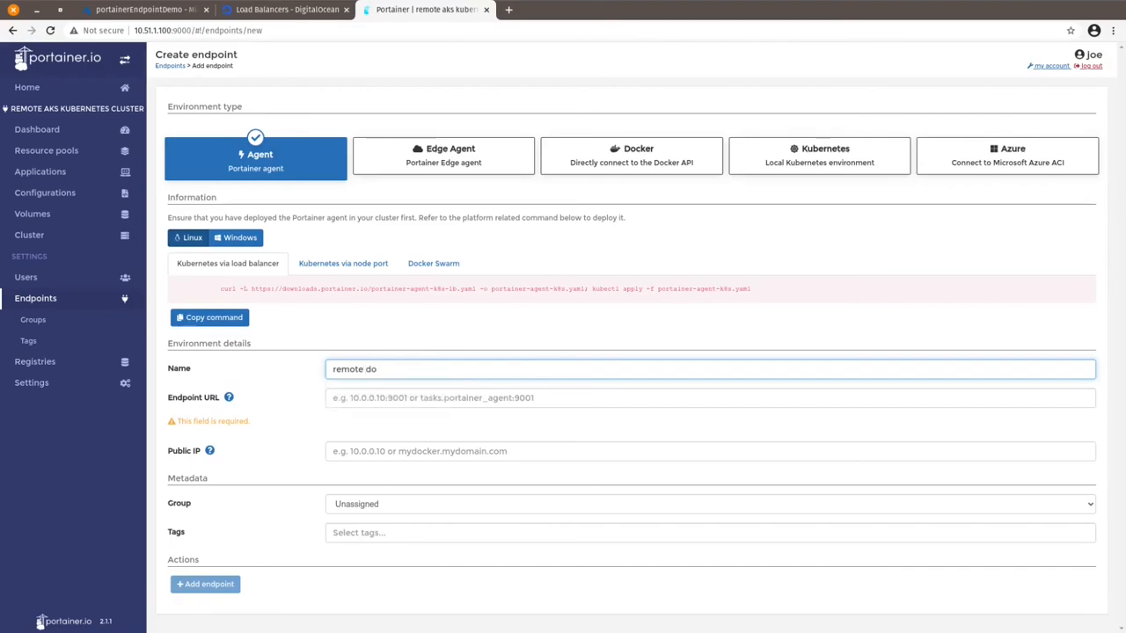
type(" kubernetes cluster")
key("Tab")
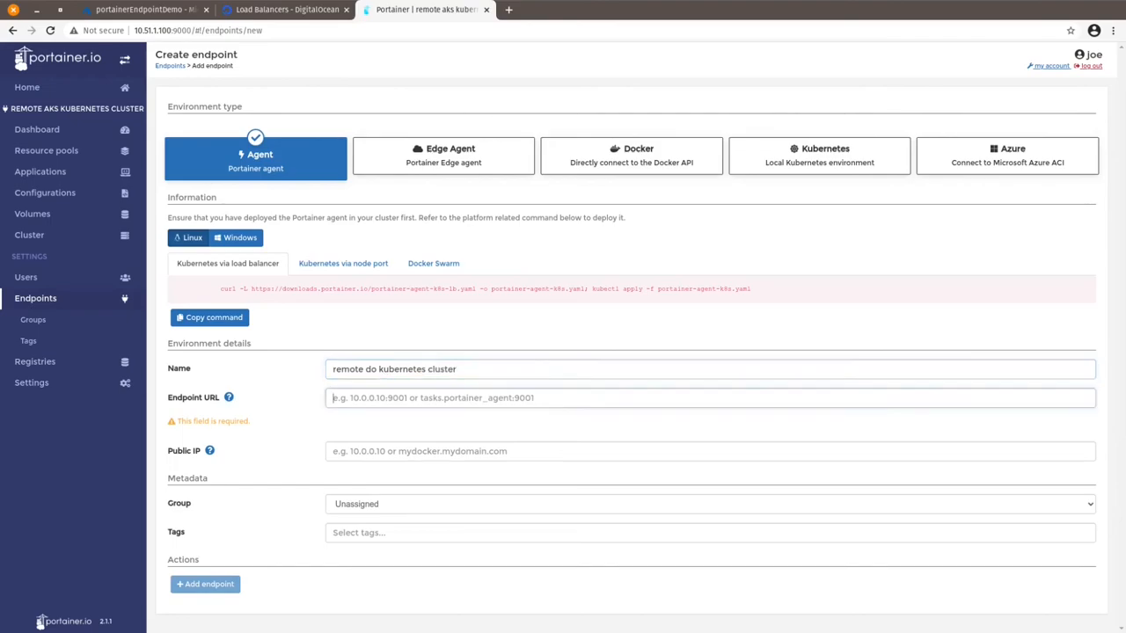
type("167.172.0.188")
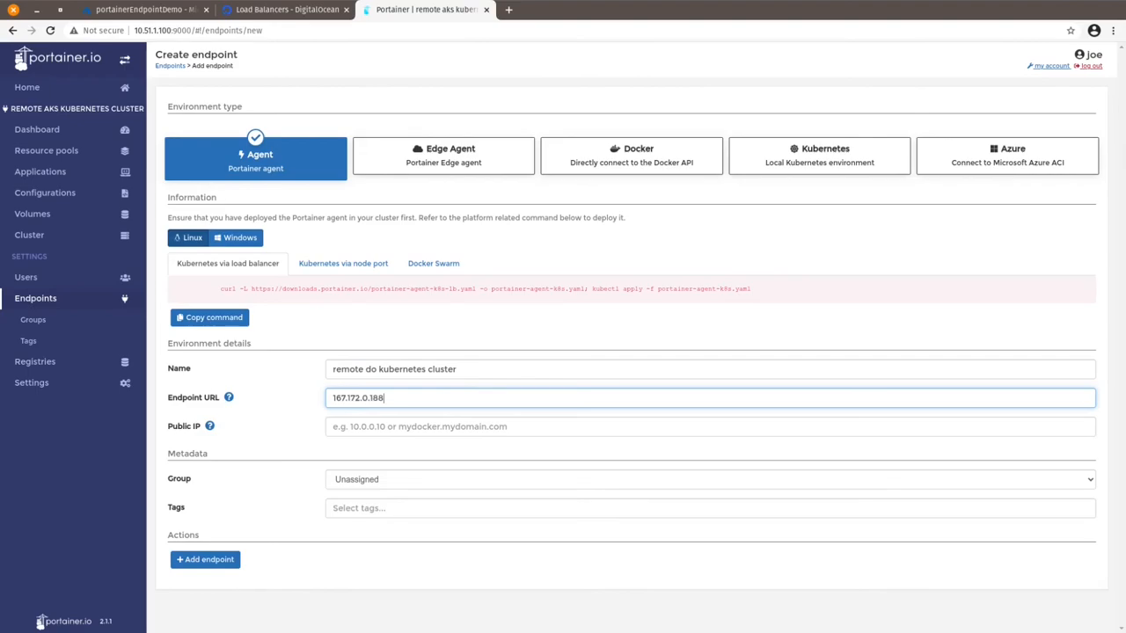
type(":9001")
Step: Assign the endpoint to the remotenet group, tag it remote, and add it
left_click(710, 479)
left_click(710, 517)
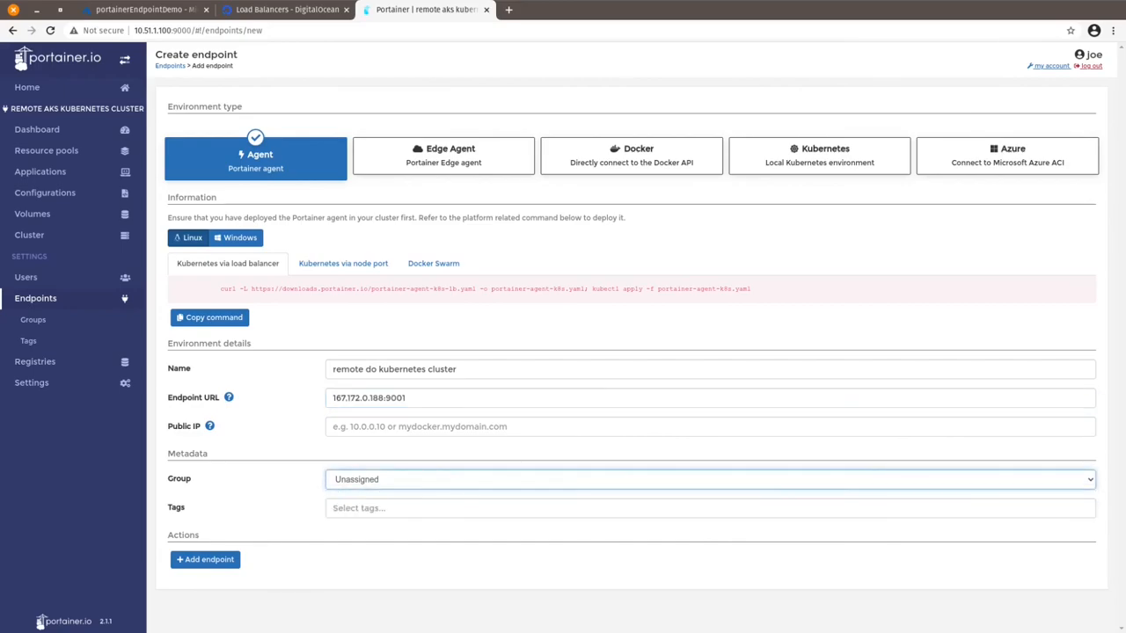
left_click(710, 508)
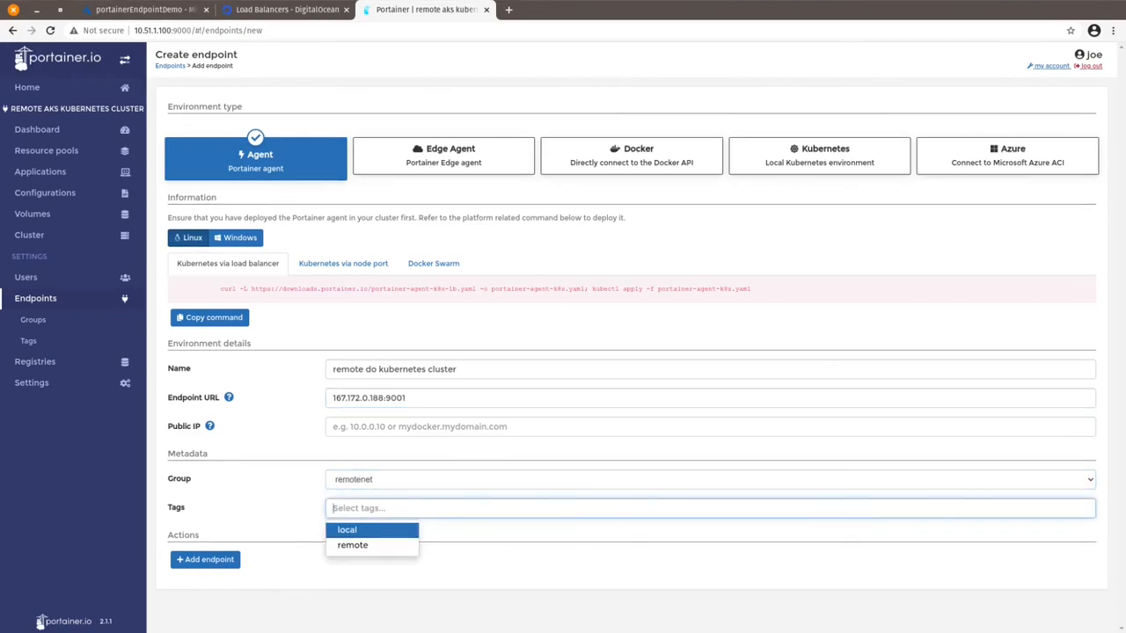
left_click(351, 543)
left_click(205, 583)
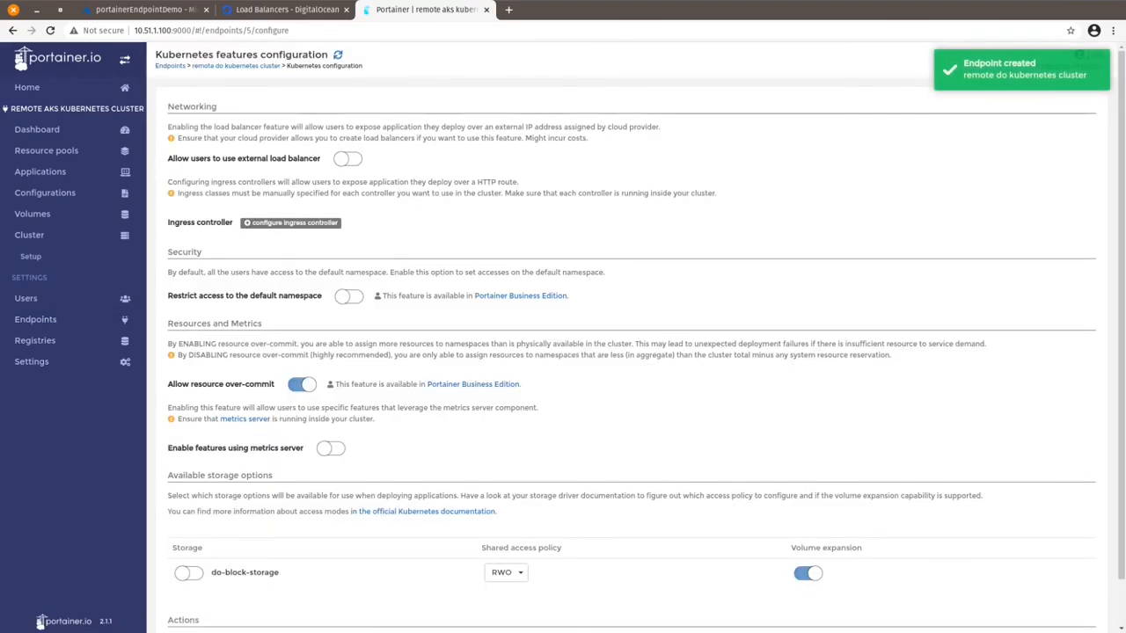
Step: Enable do-block-storage, external load balancer use and metrics server features for the remote do kubernetes cluster, and save the configuration
scroll(39, 622, "down", 3)
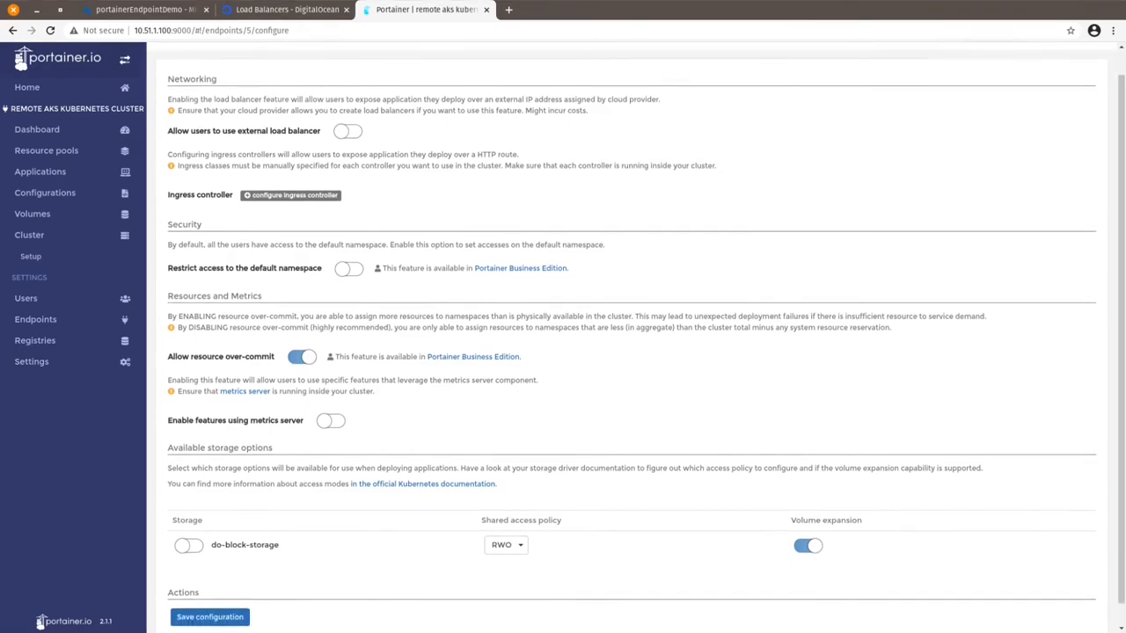
scroll(40, 622, "up", 1)
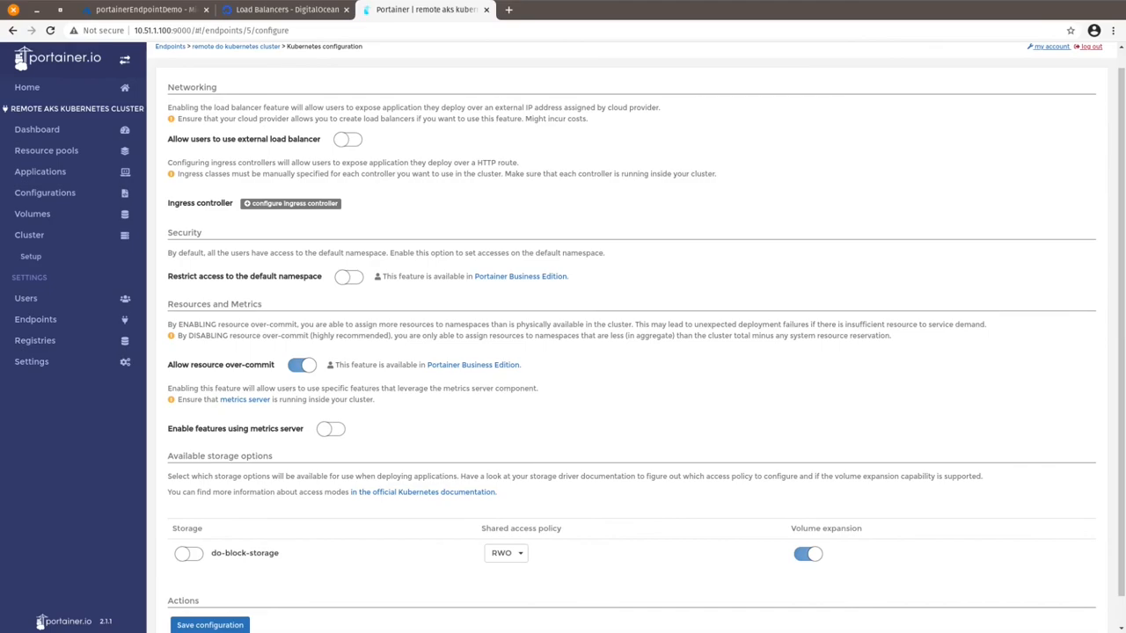
scroll(39, 622, "up", 1)
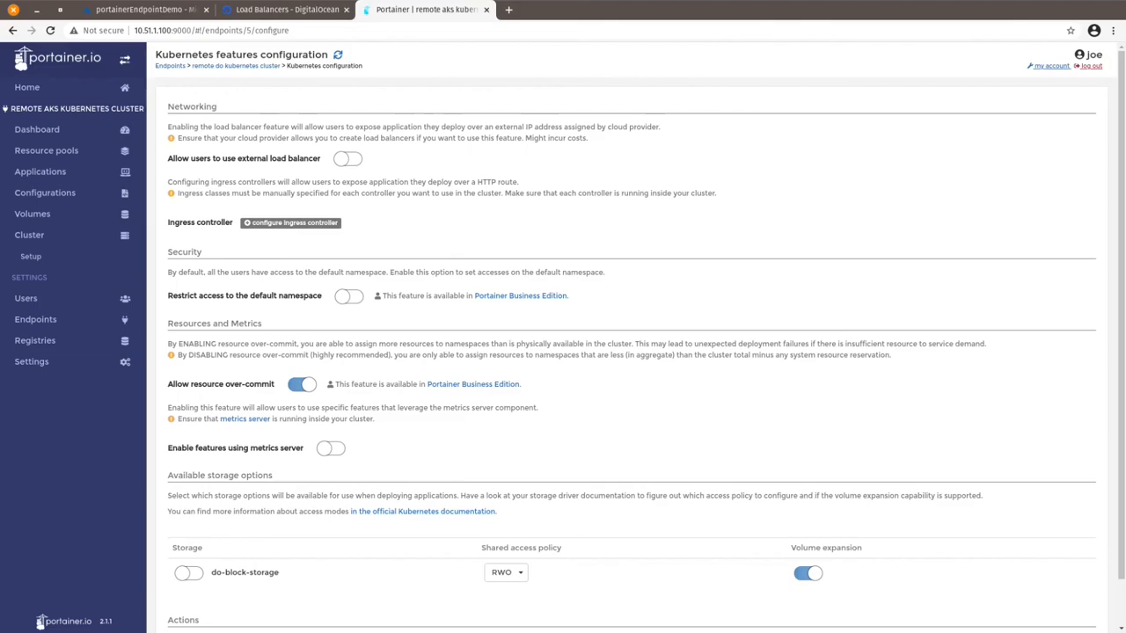
scroll(40, 622, "down", 1)
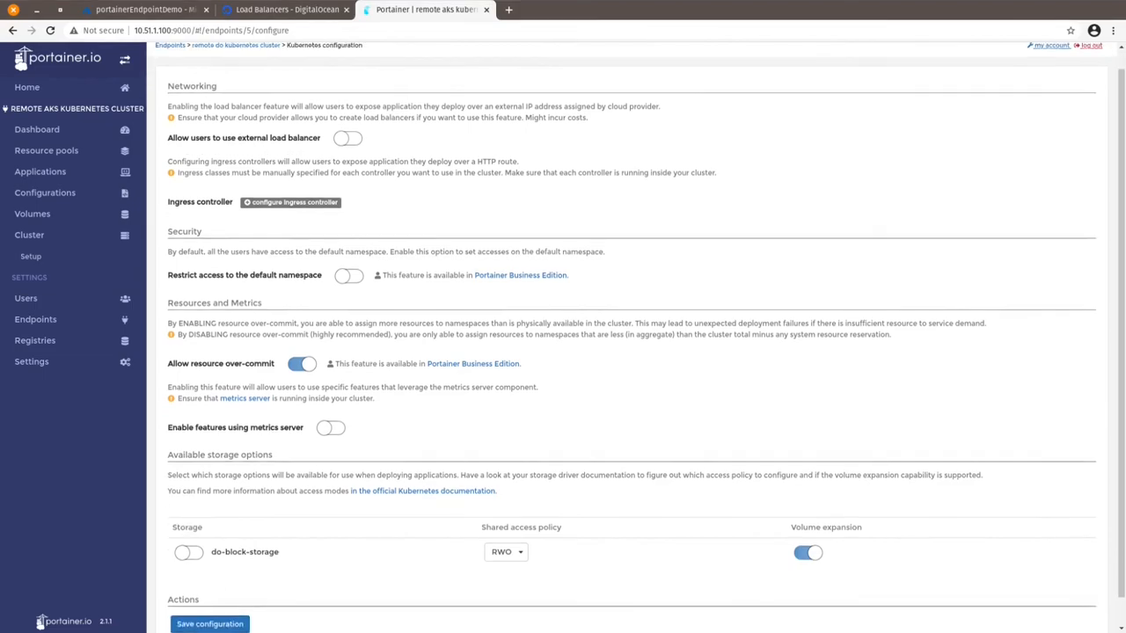
left_click(189, 523)
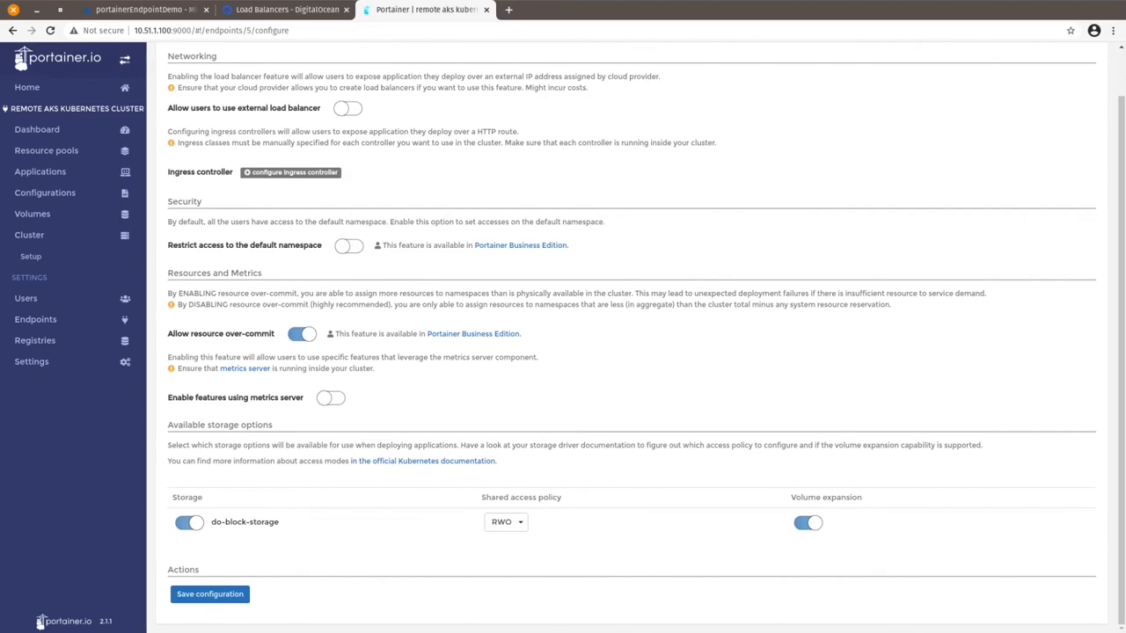
scroll(40, 622, "up", 1)
left_click(349, 159)
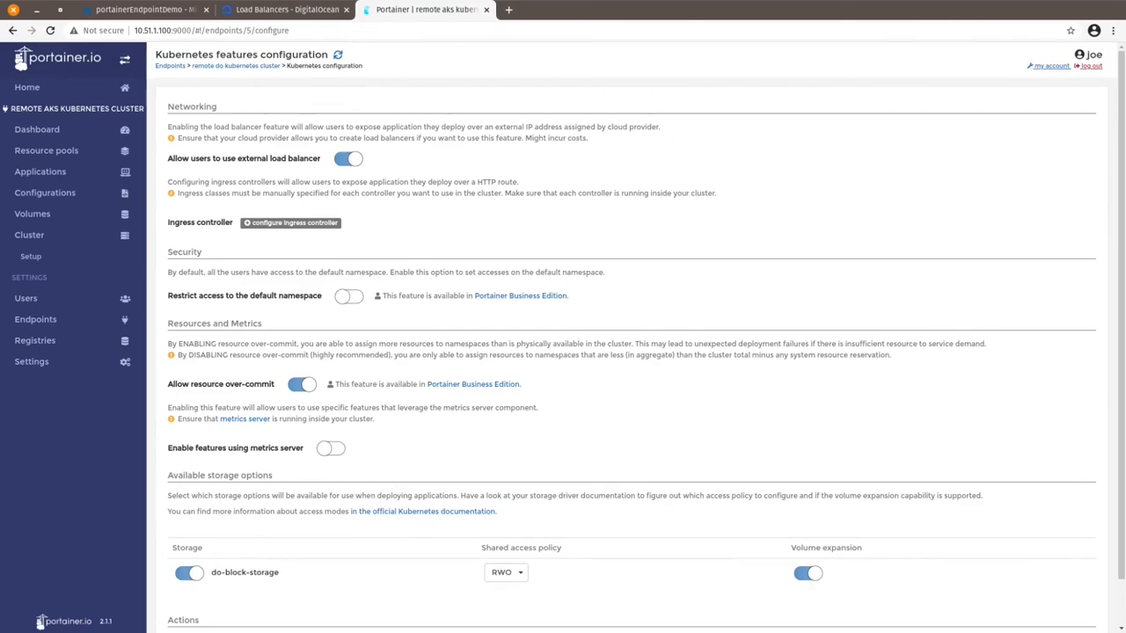
scroll(39, 622, "down", 1)
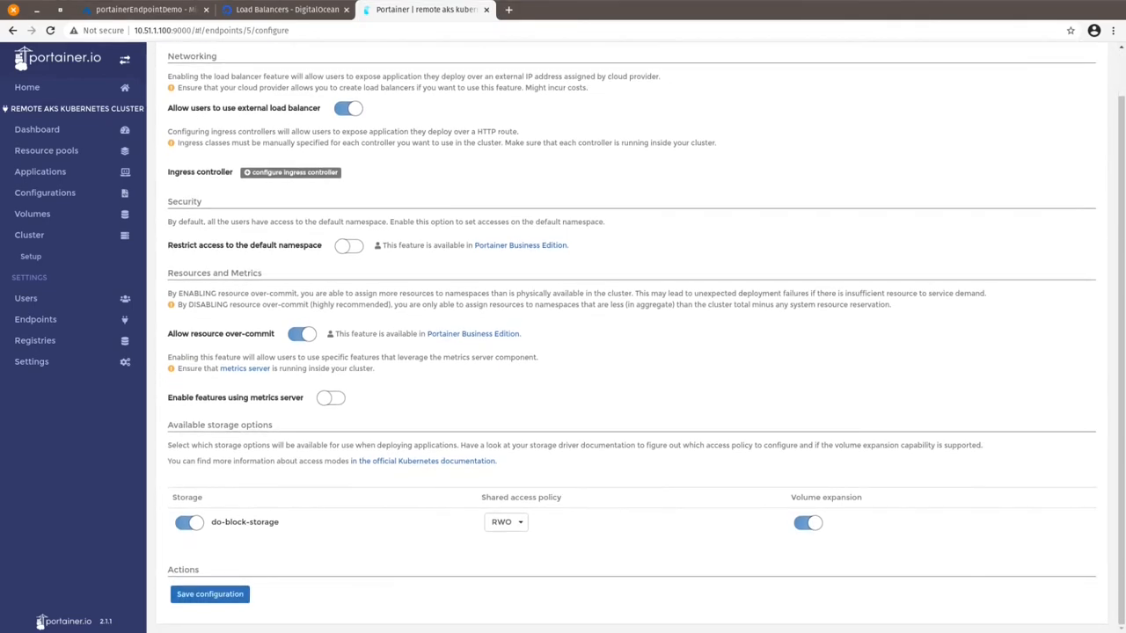
left_click(331, 399)
left_click(210, 594)
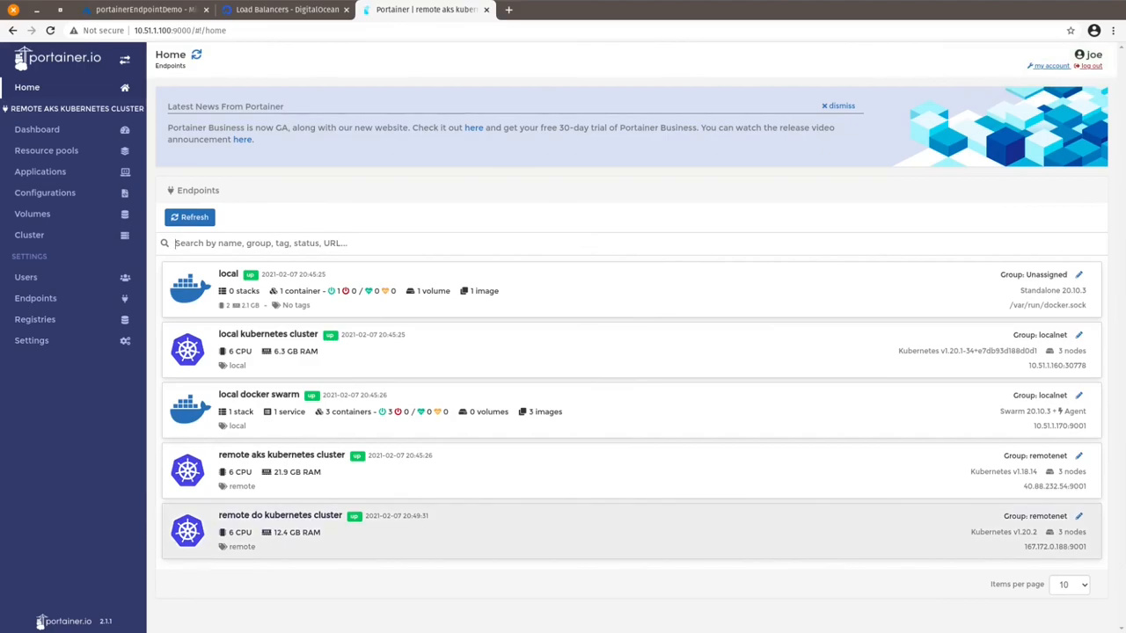
Step: Open the remote do kubernetes cluster endpoint and examine its cluster and node information
left_click(280, 515)
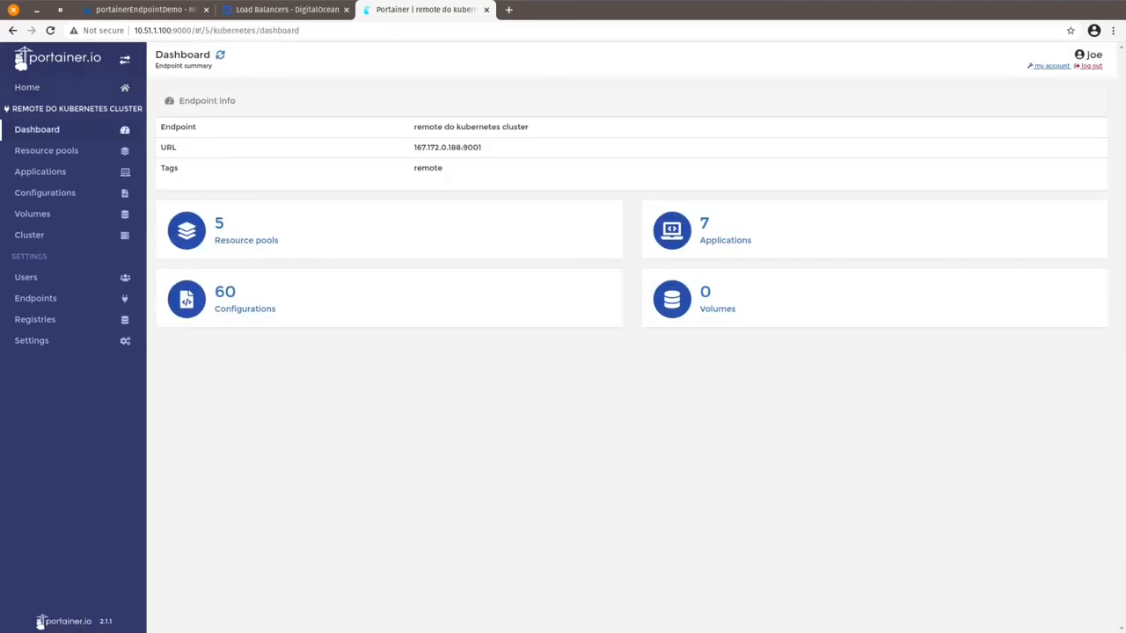
left_click(31, 235)
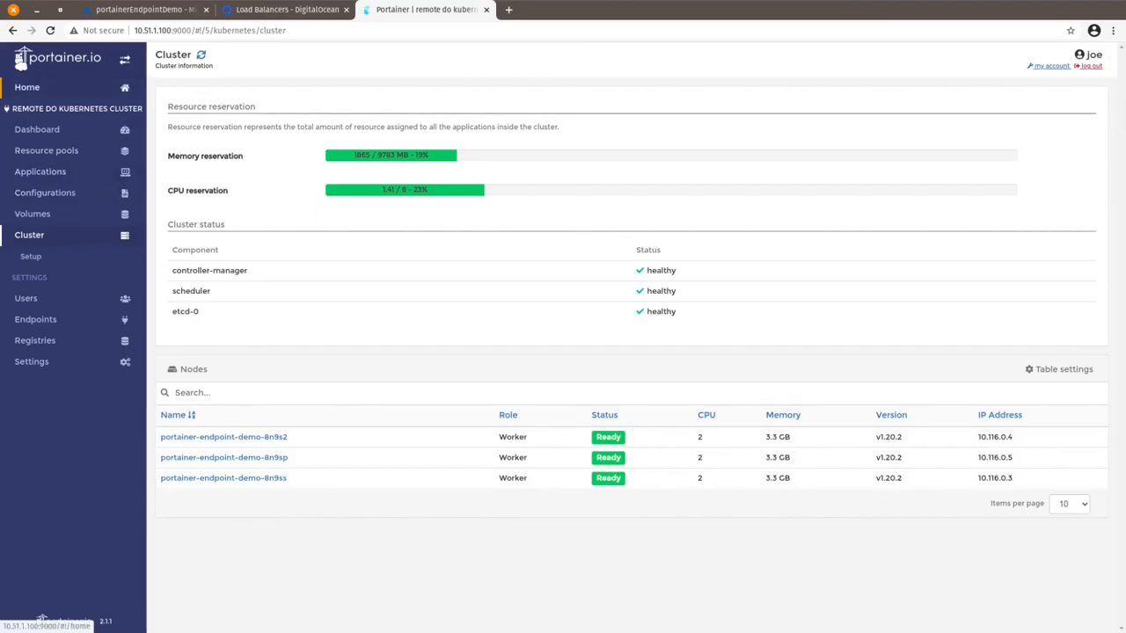
Step: Return to the endpoint overview and dismiss the latest Portainer news announcement
left_click(27, 87)
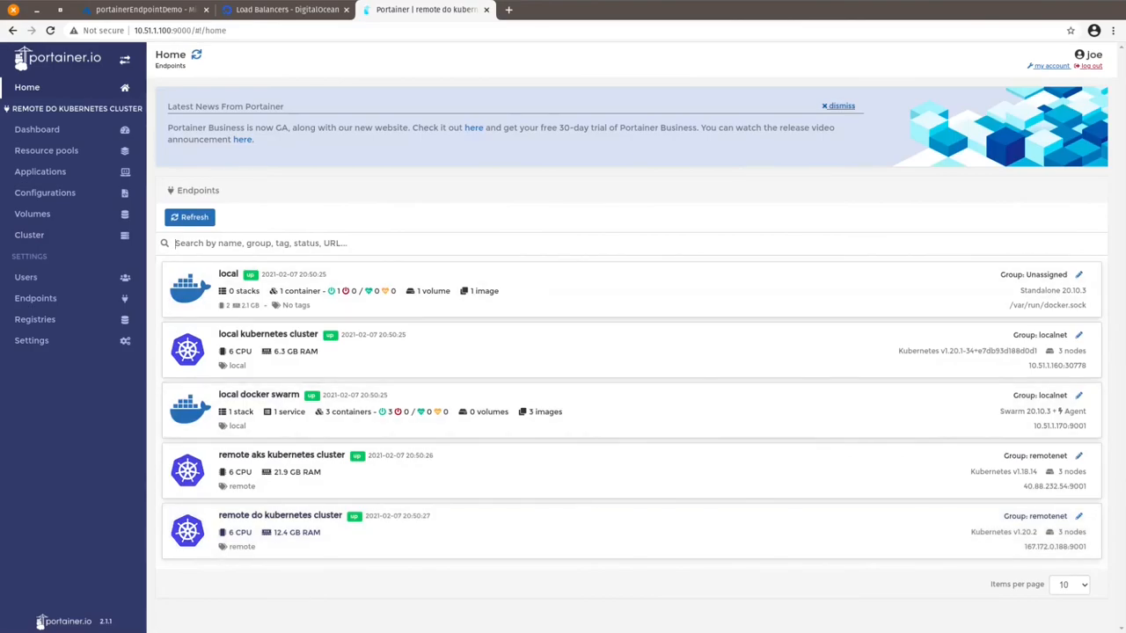
left_click(839, 106)
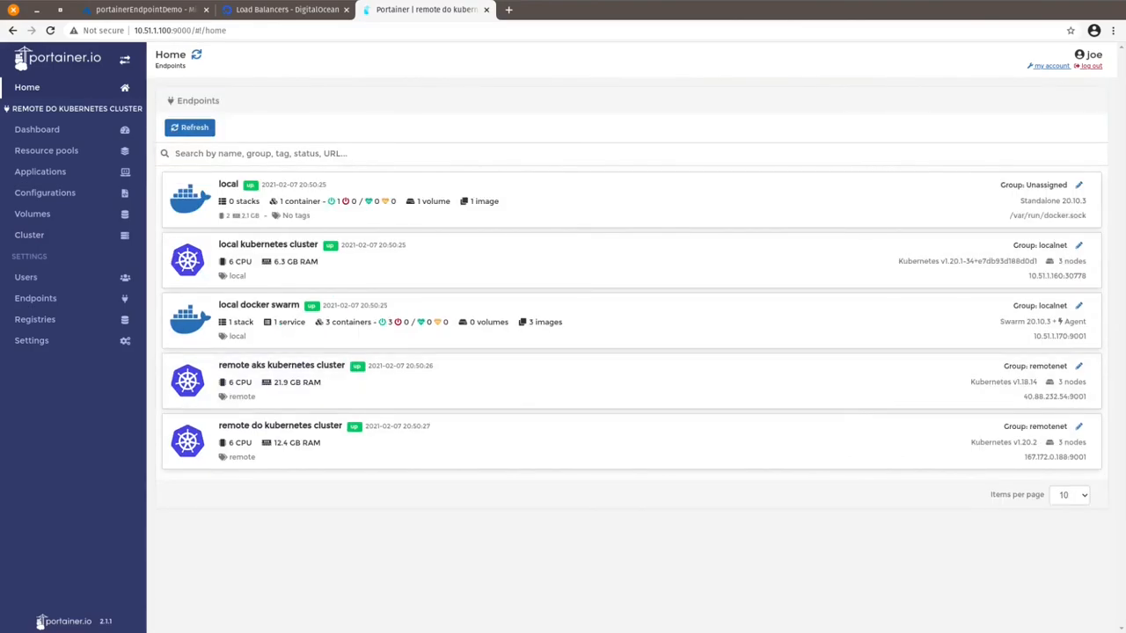